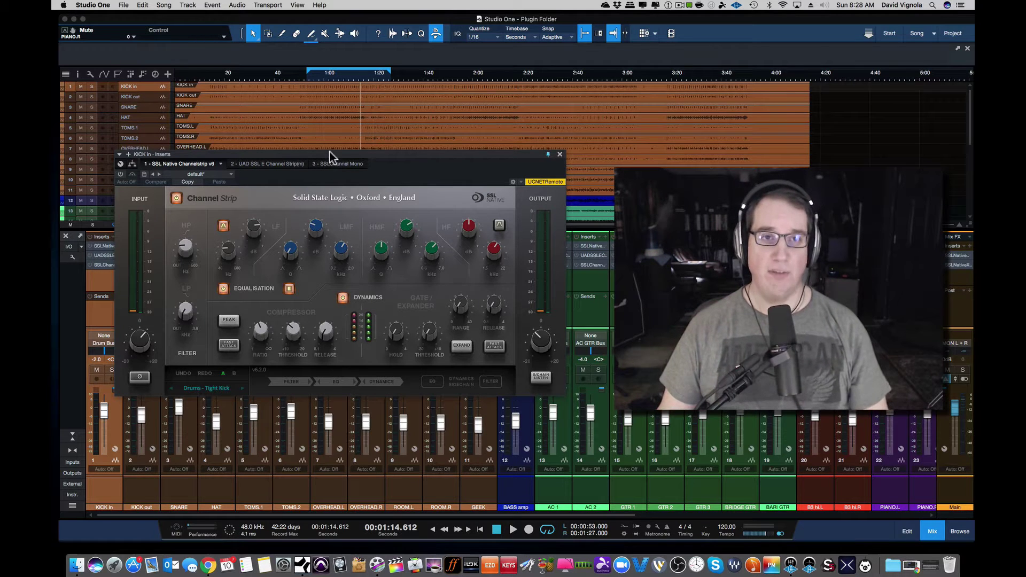
drag(329, 153, 326, 147)
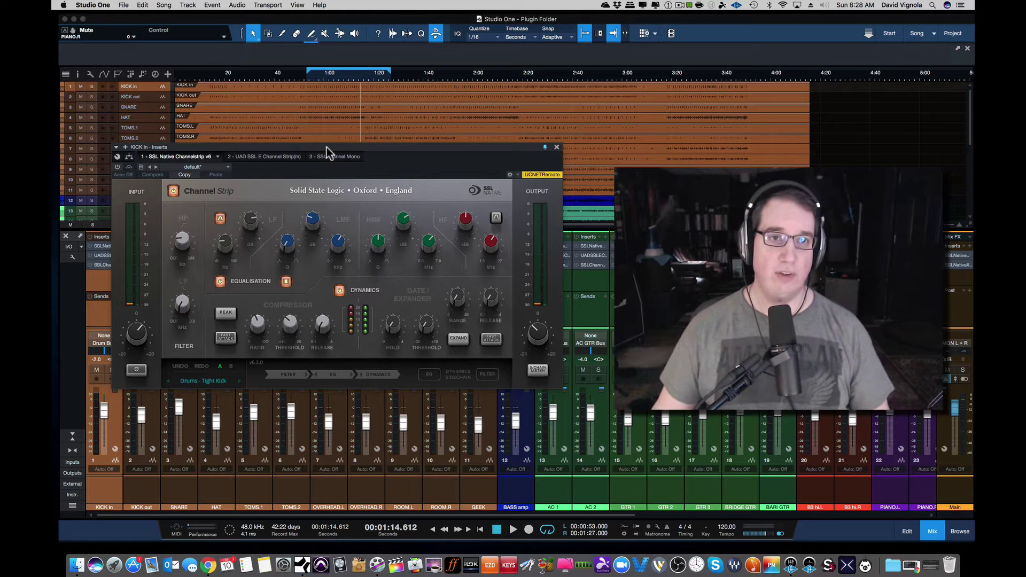
drag(330, 147, 329, 139)
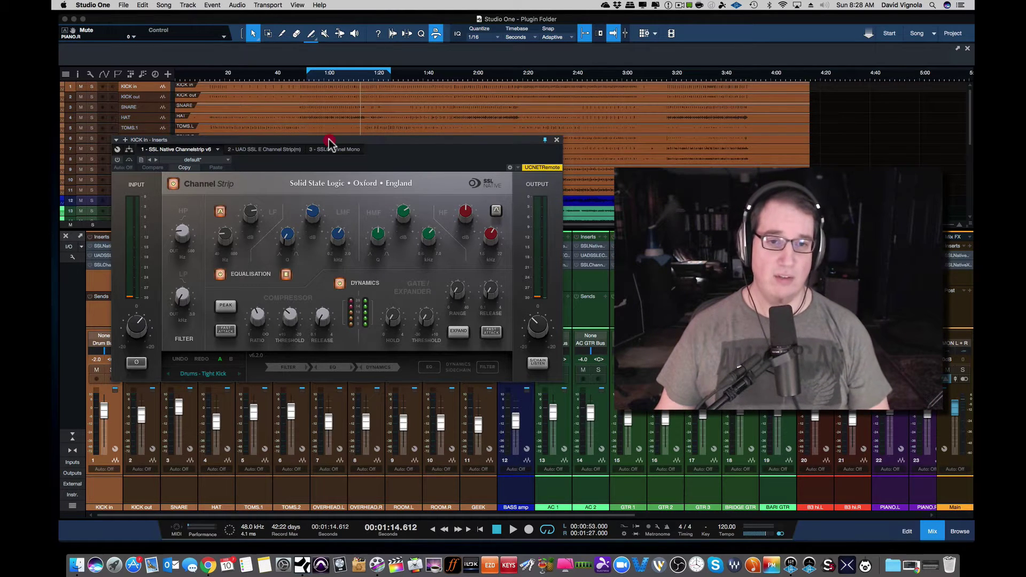
drag(329, 139, 328, 136)
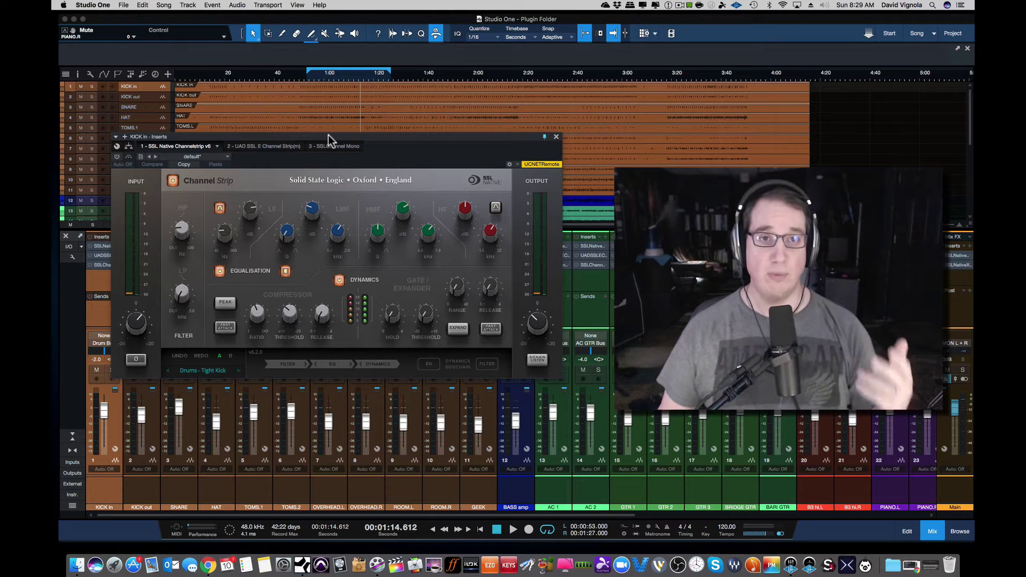
drag(330, 134, 333, 133)
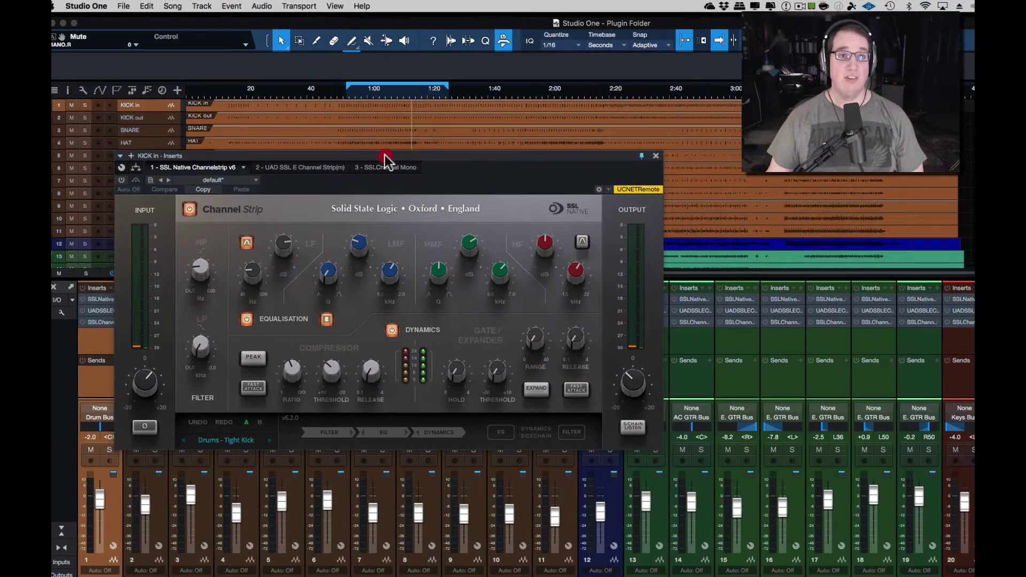
drag(383, 155, 381, 155)
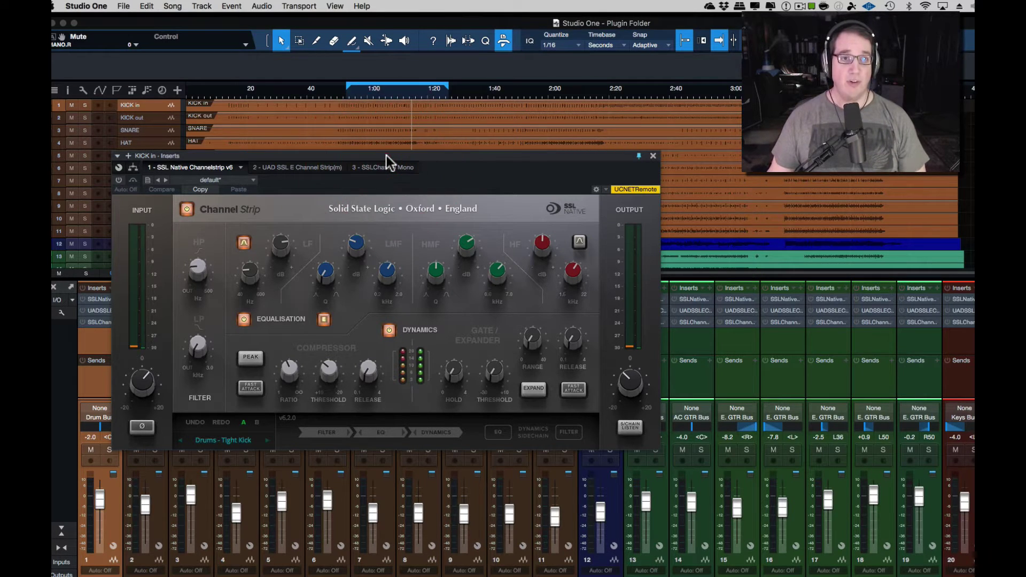
drag(385, 162, 388, 150)
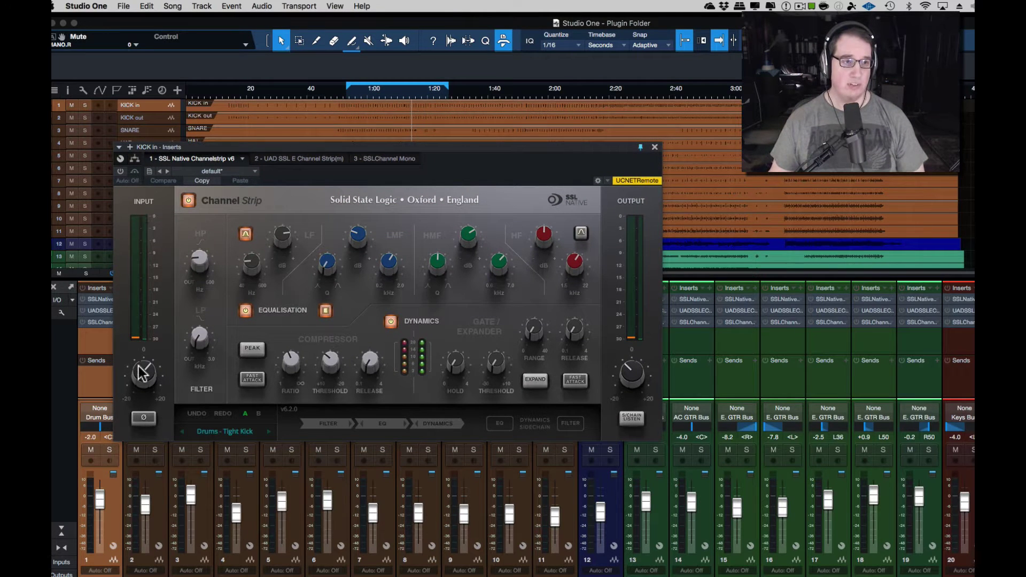
Step: Toggle the Channelstrip's input phase invert and its main power switch, restoring both to their original settings
mouse_move(144, 372)
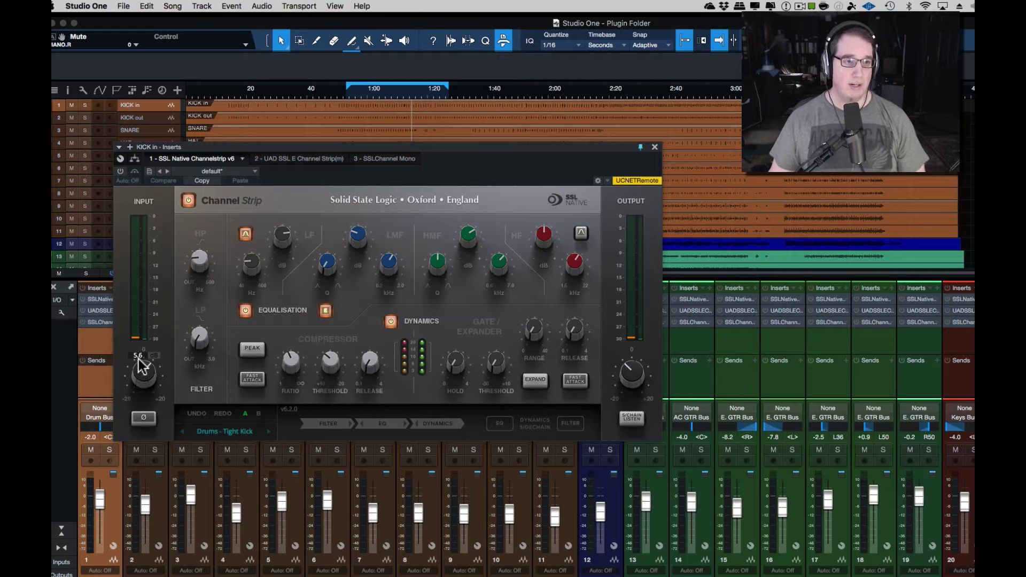
click(139, 421)
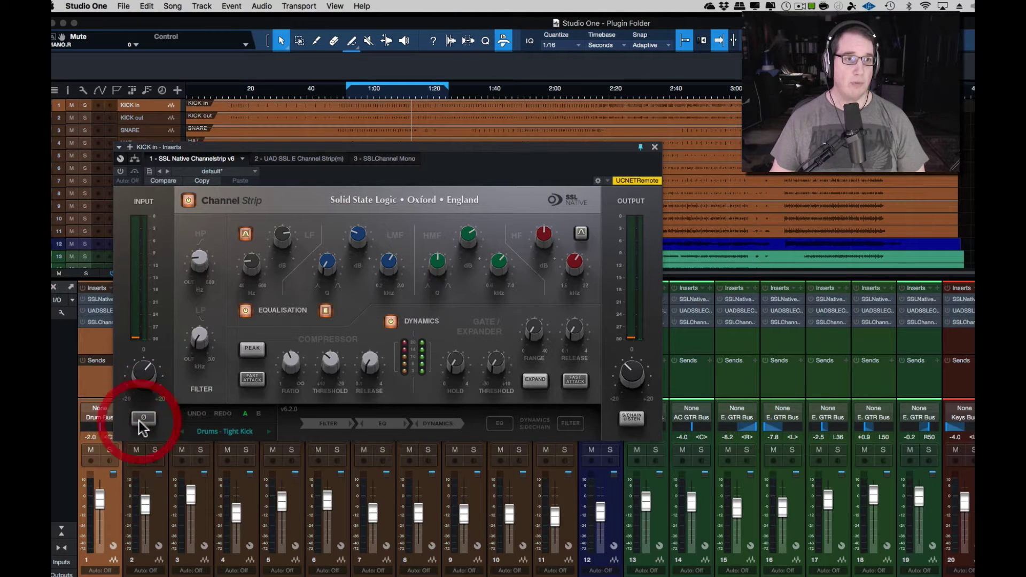
click(188, 203)
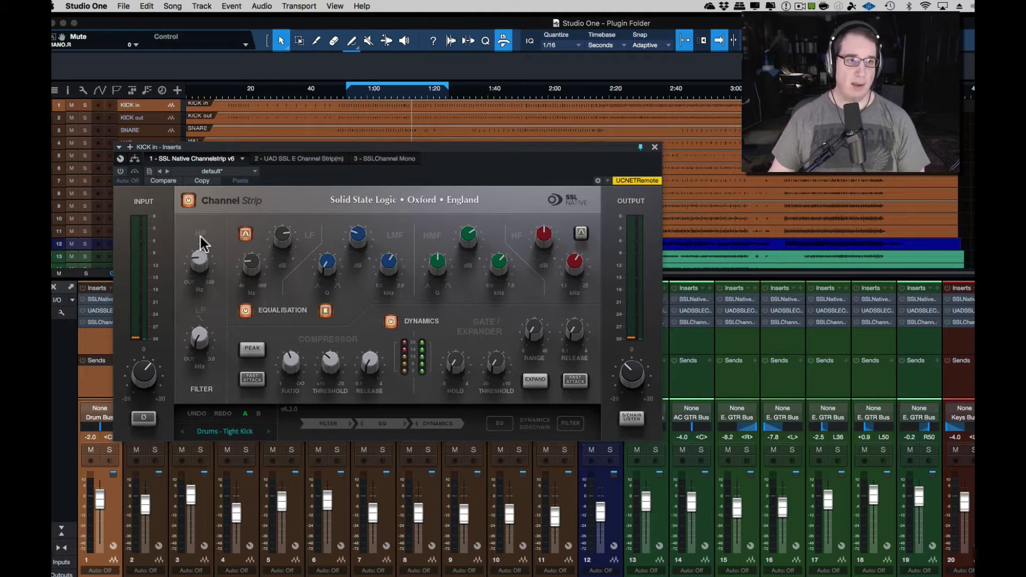
Step: Toggle the Equalisation section of the SSL Native Channelstrip off and back on
mouse_move(199, 334)
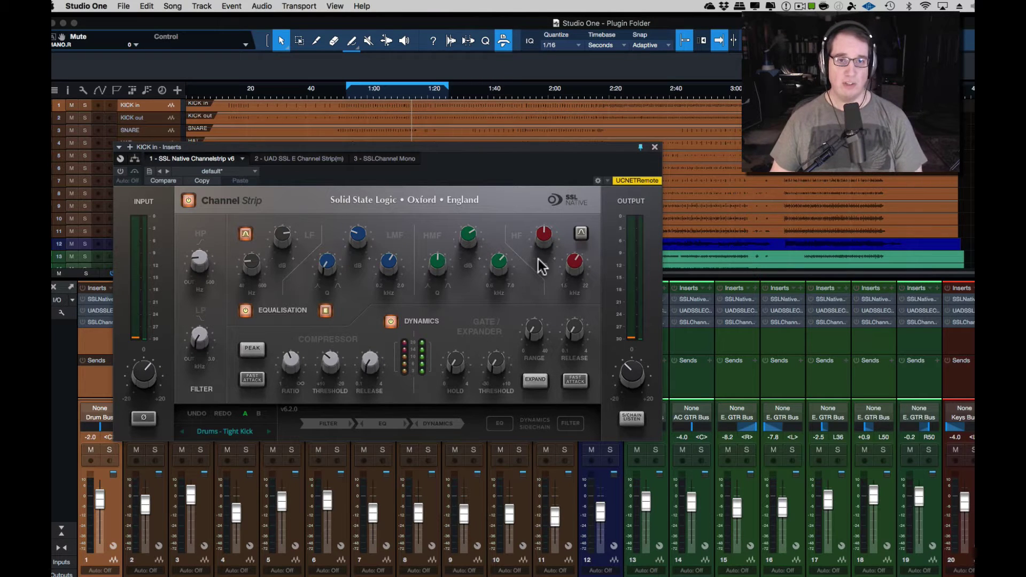
mouse_move(287, 229)
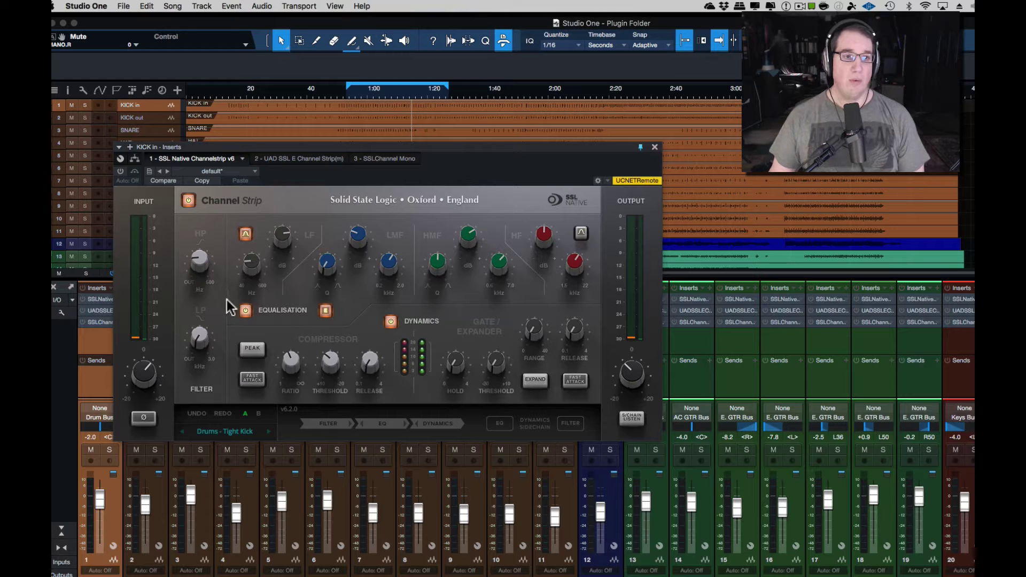
click(246, 311)
click(246, 311)
click(247, 310)
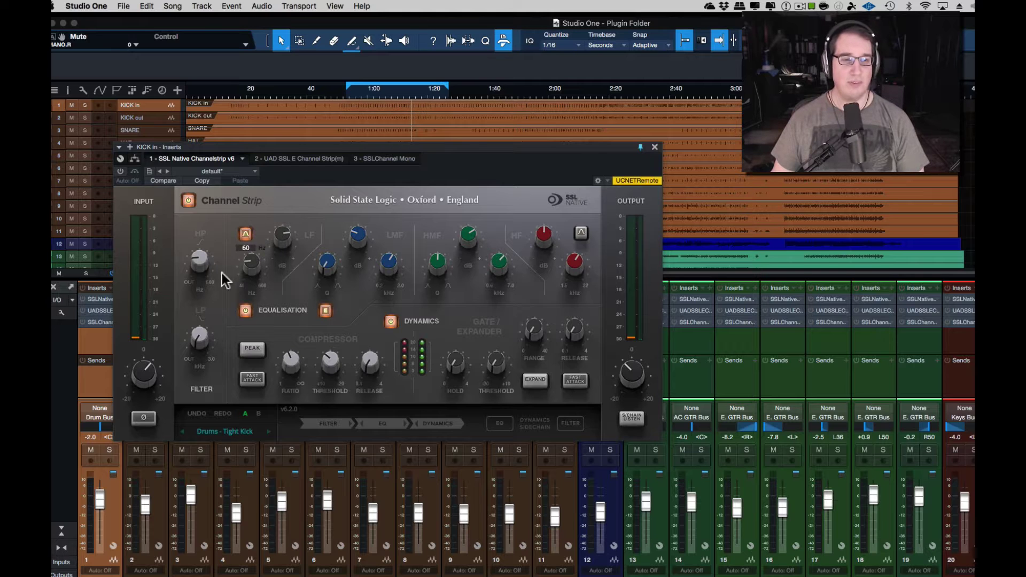
Step: Switch the low-frequency EQ band between bell and shelf, returning it to bell
click(247, 234)
click(246, 236)
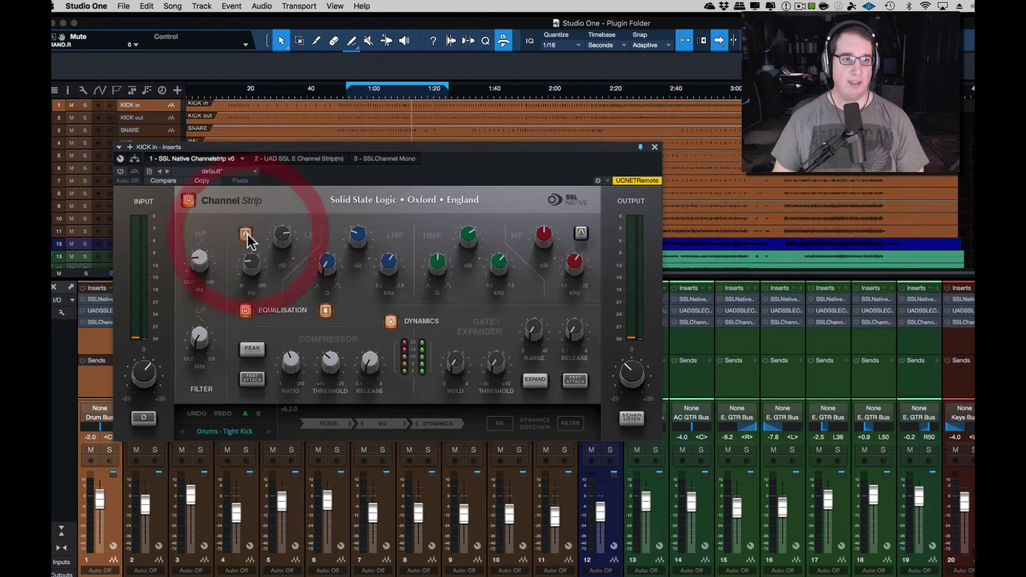
click(247, 235)
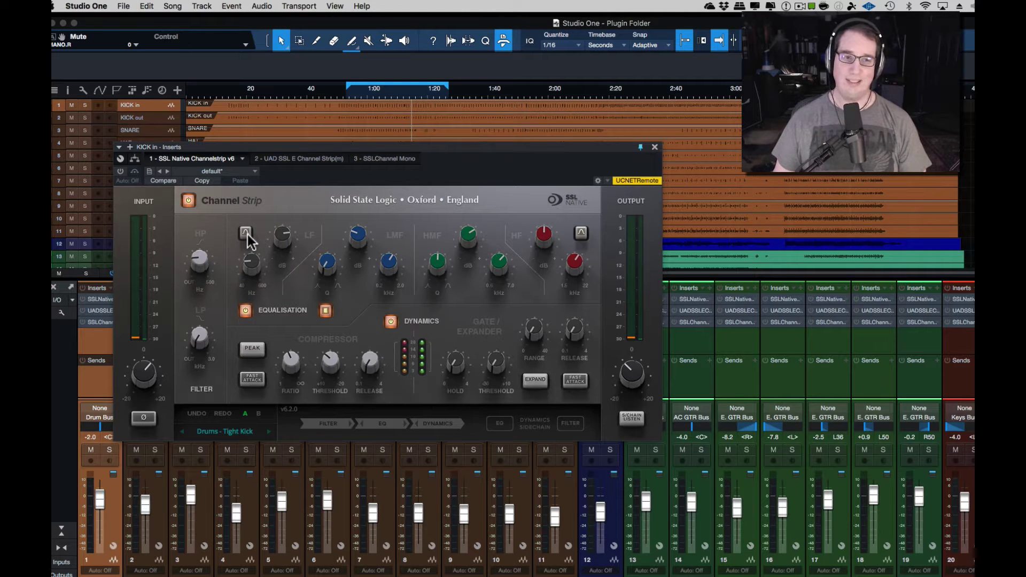
click(246, 235)
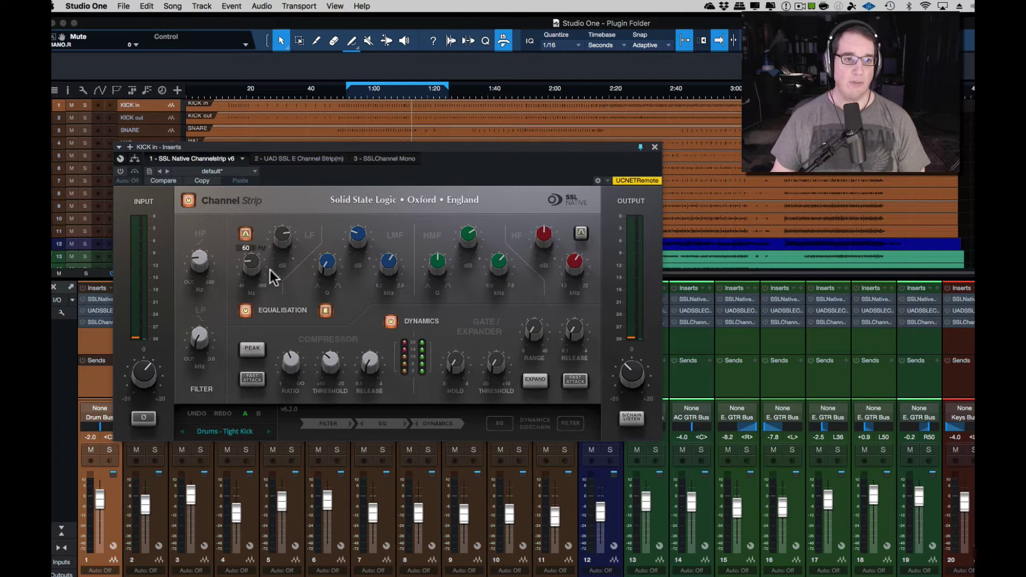
Step: Switch the equaliser's E mode off and back on
mouse_move(359, 246)
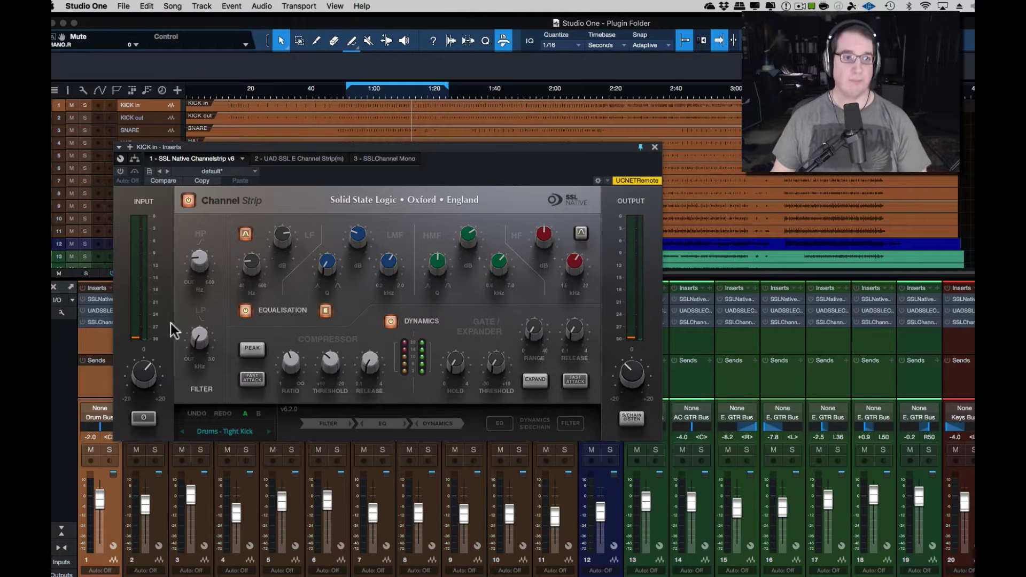
click(327, 311)
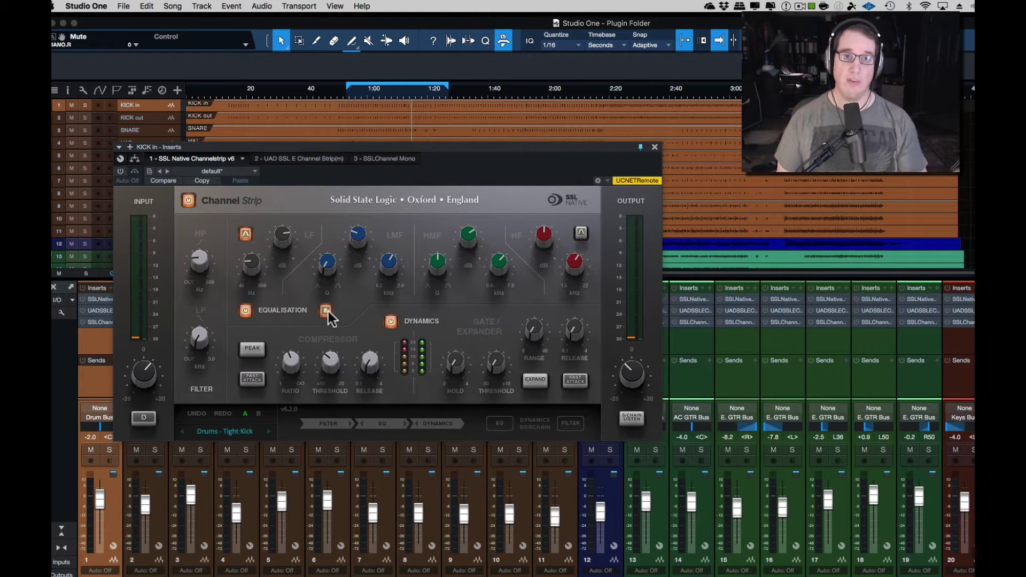
click(326, 311)
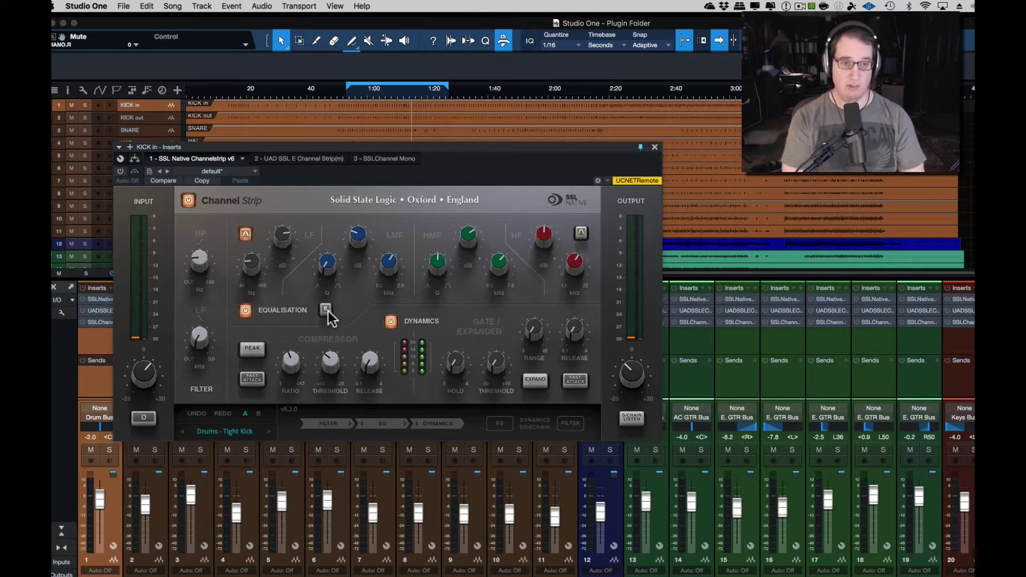
click(326, 310)
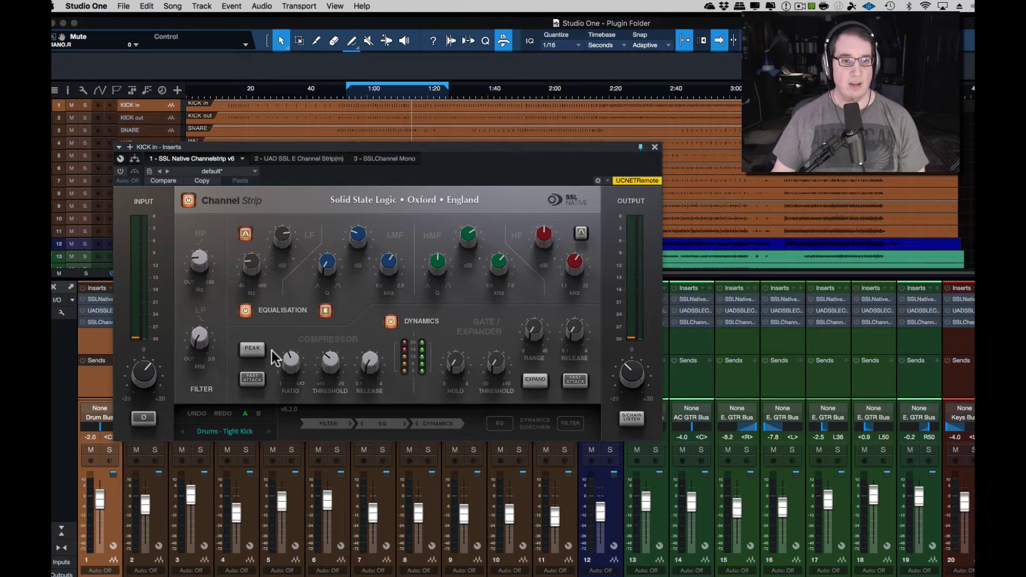
Step: Toggle the Dynamics section off and back on, and try the compressor's Fast Attack switch
click(390, 321)
click(391, 321)
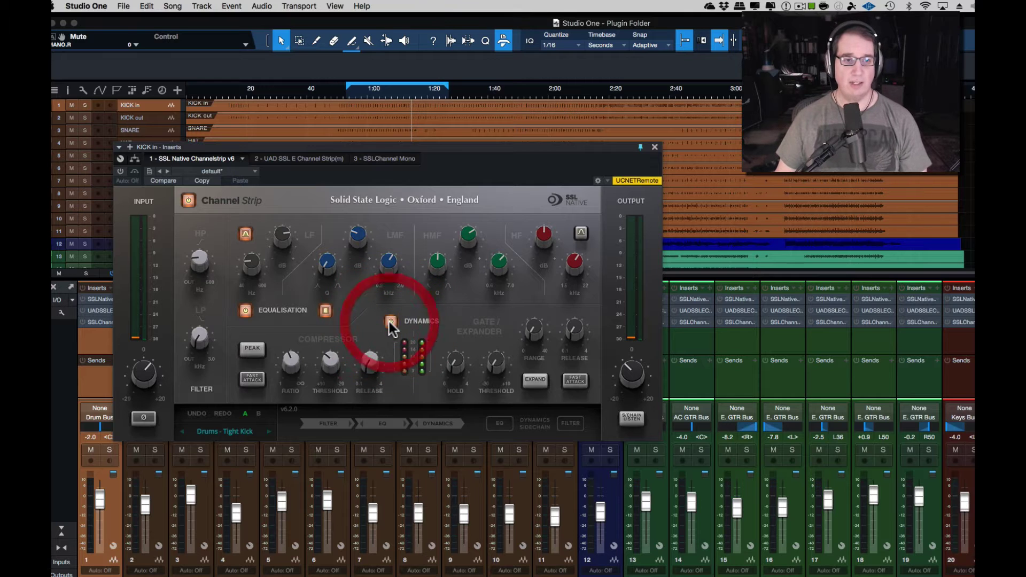
click(249, 382)
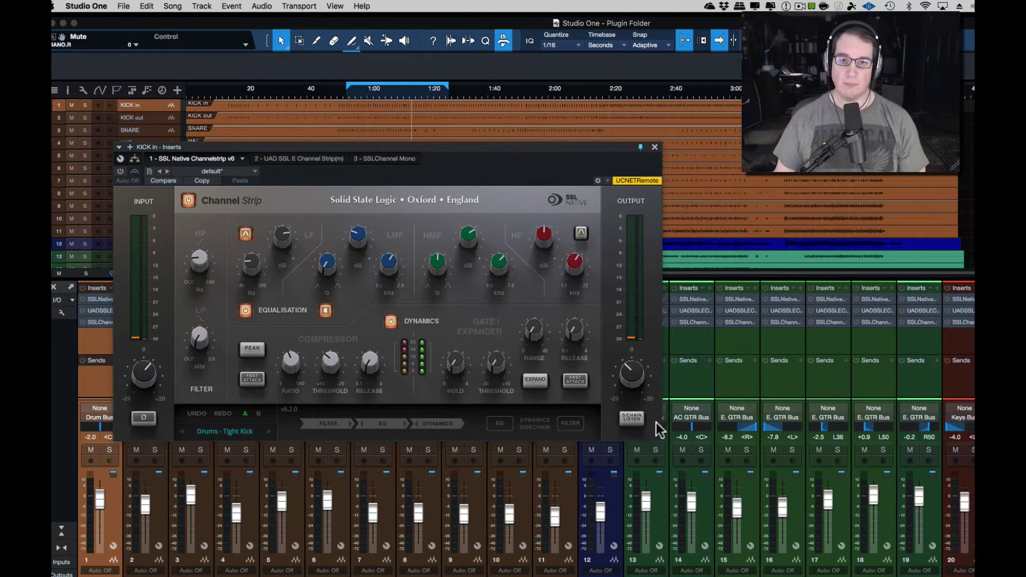
Step: Toggle S/Chain Listen on and off in the output section, and check the Drums - Tight Kick preset selector
click(633, 419)
click(633, 418)
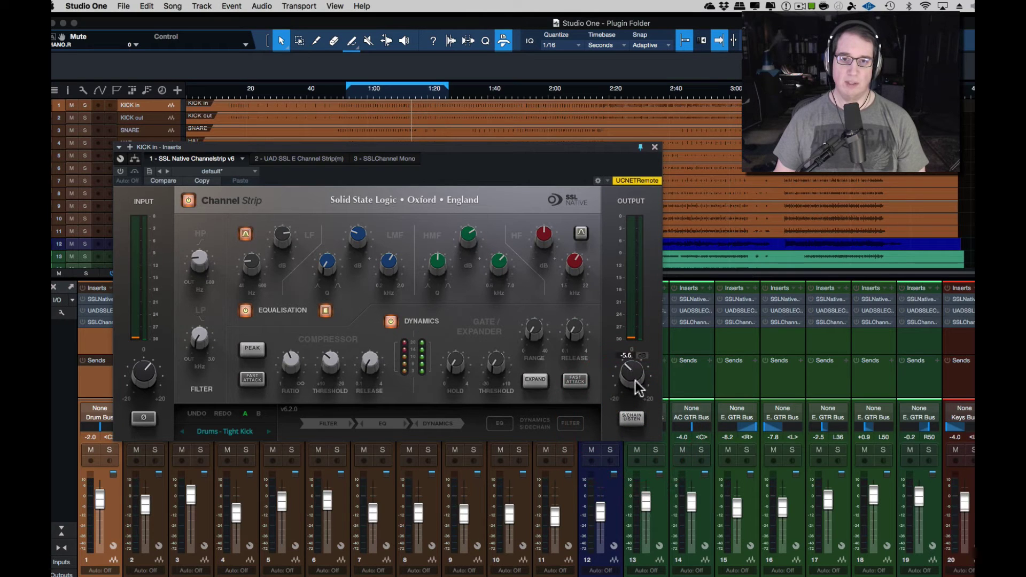
mouse_move(629, 381)
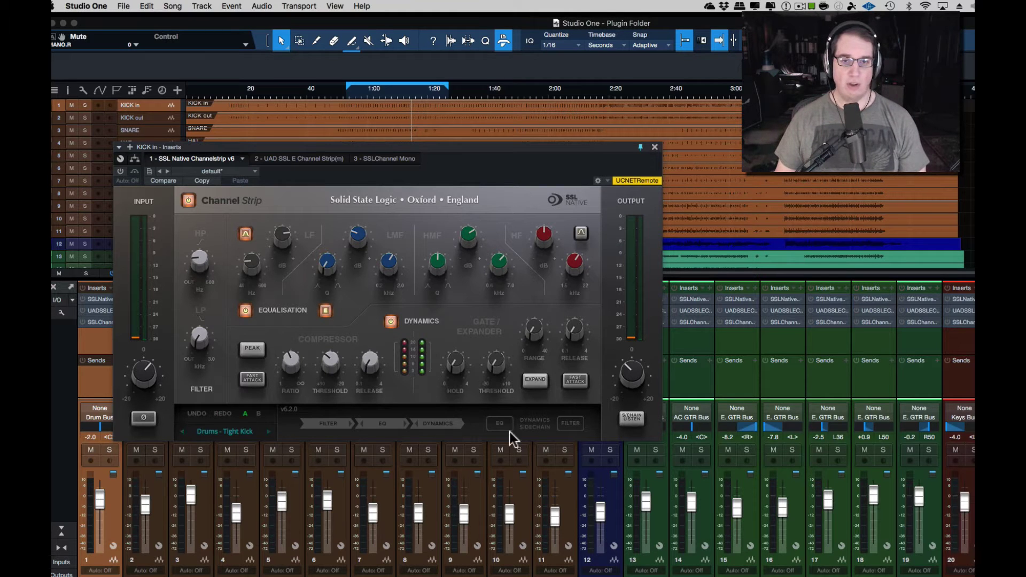
click(249, 433)
click(249, 434)
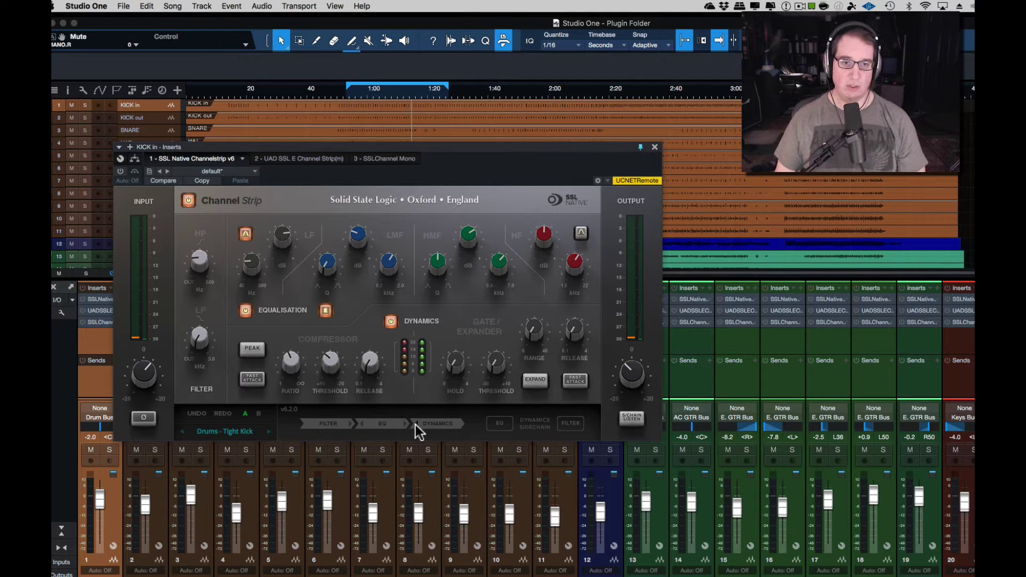
Step: Try Dynamics ahead of EQ and route the EQ and the filter to the dynamics sidechain, restoring the original routing each time
drag(415, 425, 377, 424)
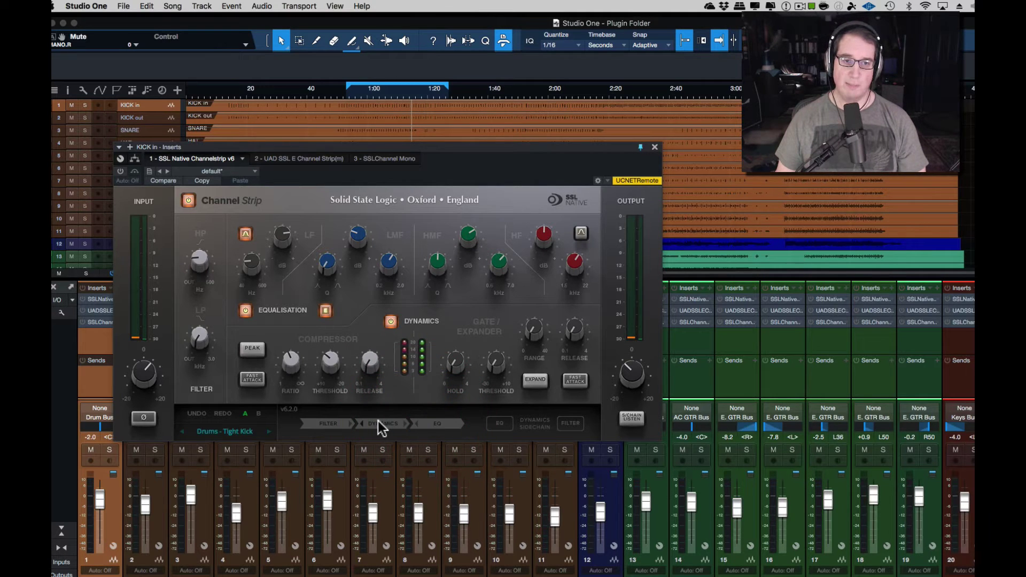
click(416, 424)
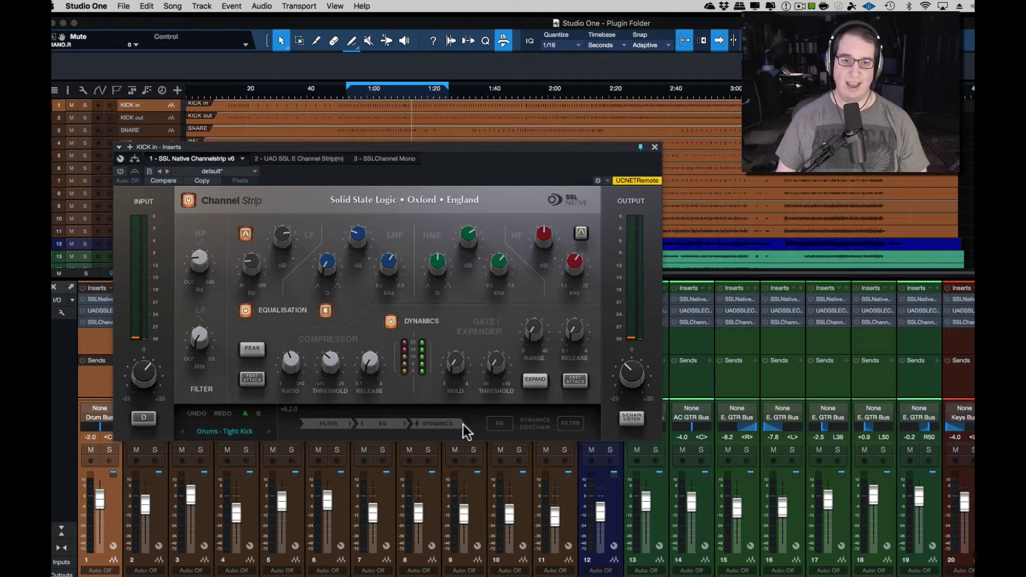
click(497, 425)
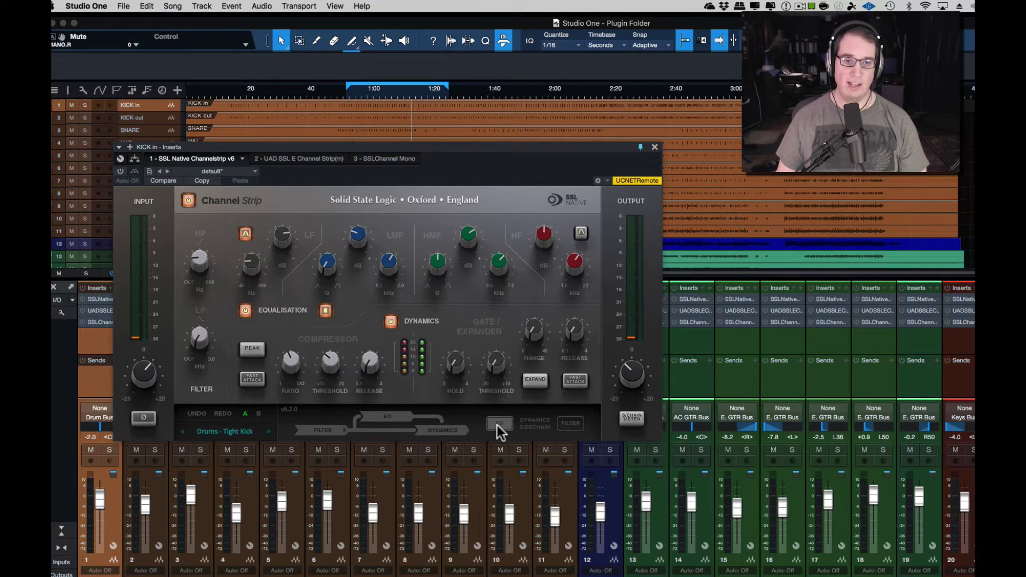
click(497, 426)
click(566, 425)
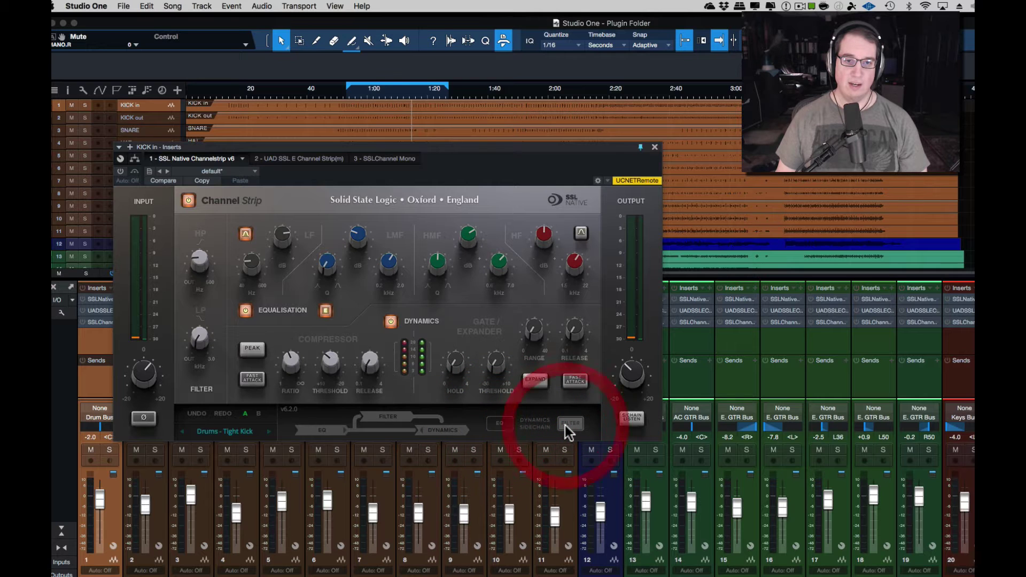
click(565, 425)
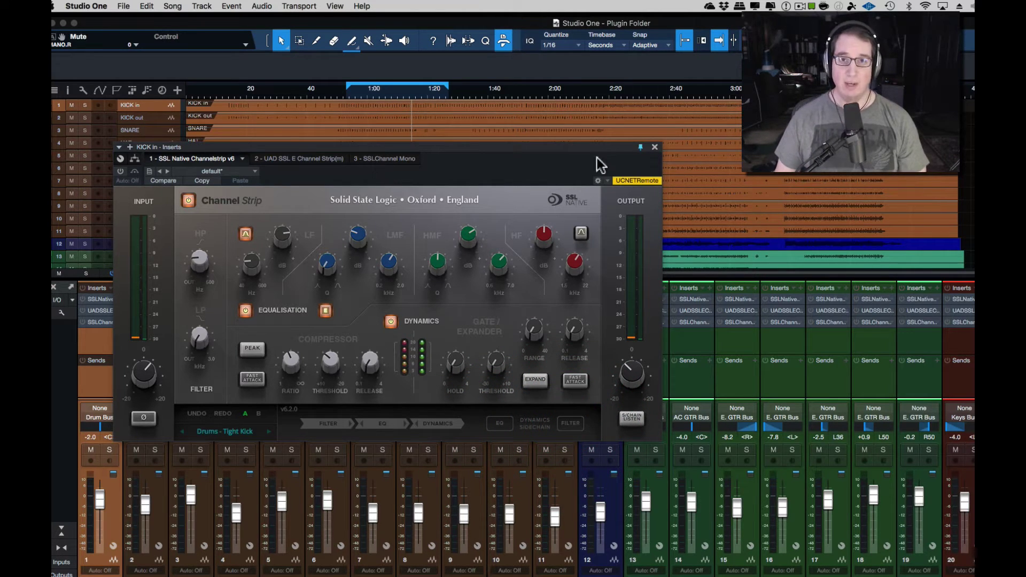
Step: Close the KICK in plugin window and select the AC 1 and AC 2 channels in the mixer
click(654, 147)
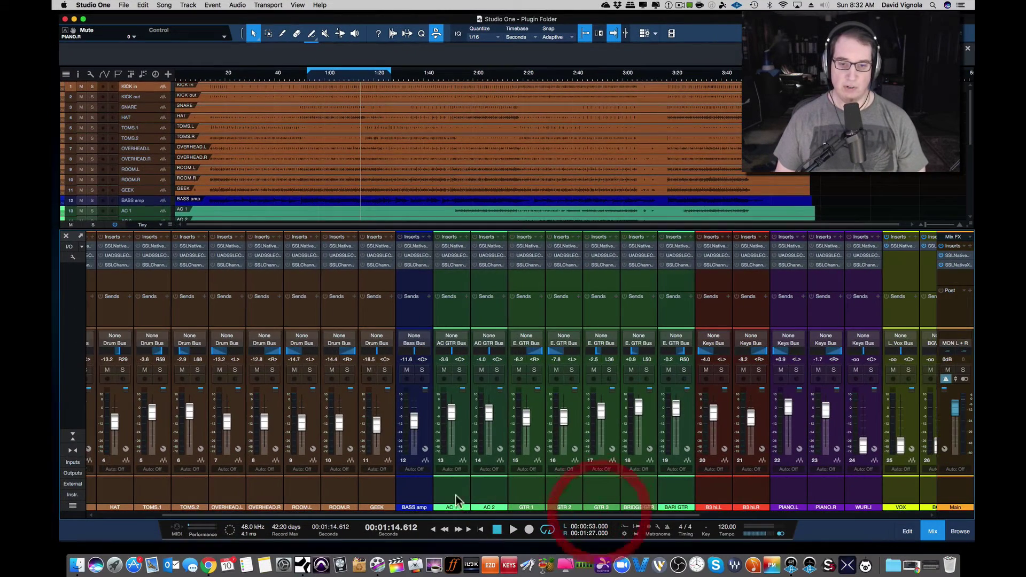
click(461, 495)
click(483, 494)
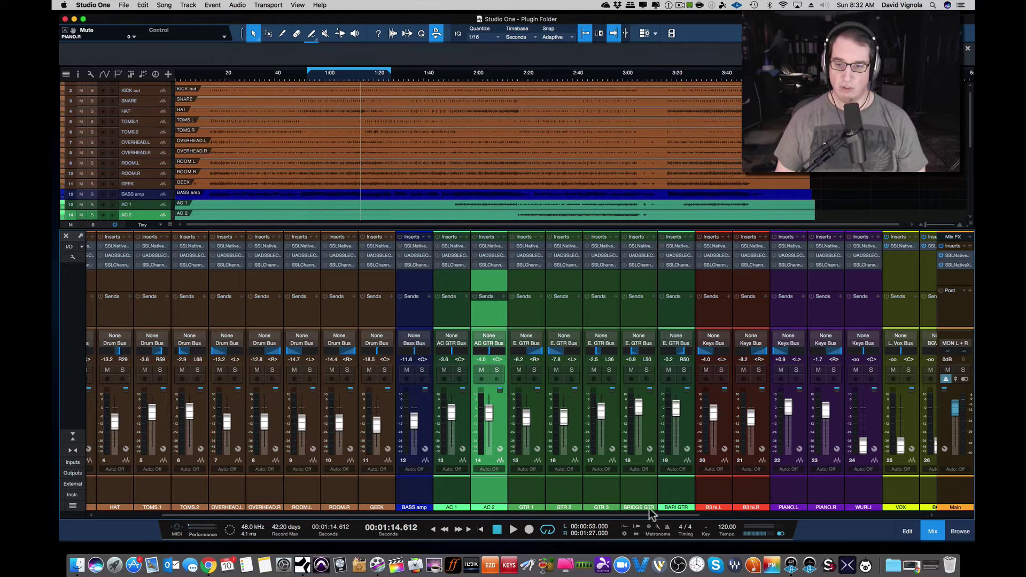
Step: Select the B3 hi.L and B3 hi.R organ channels in the mixer
drag(652, 516, 740, 516)
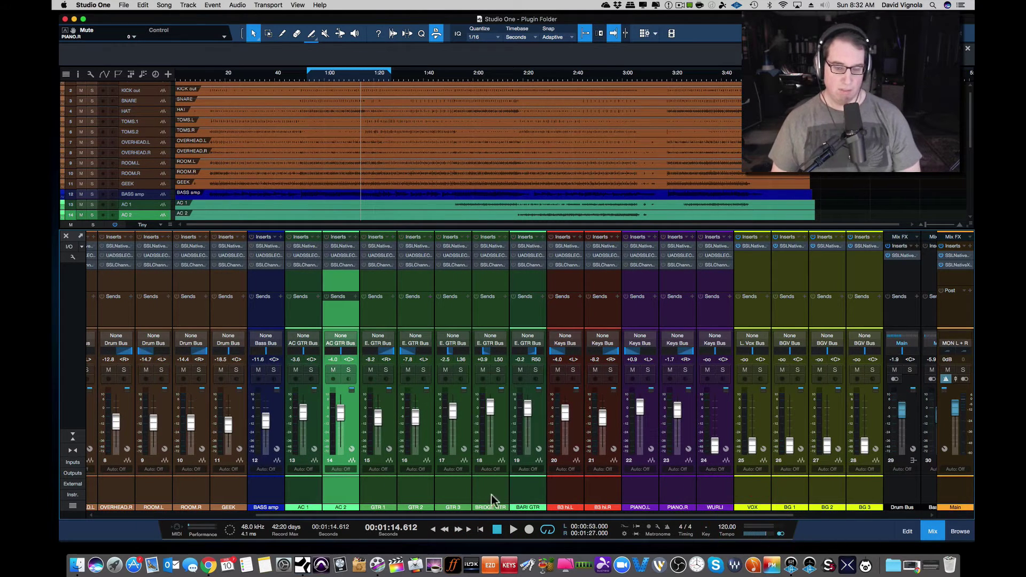
click(566, 495)
click(596, 489)
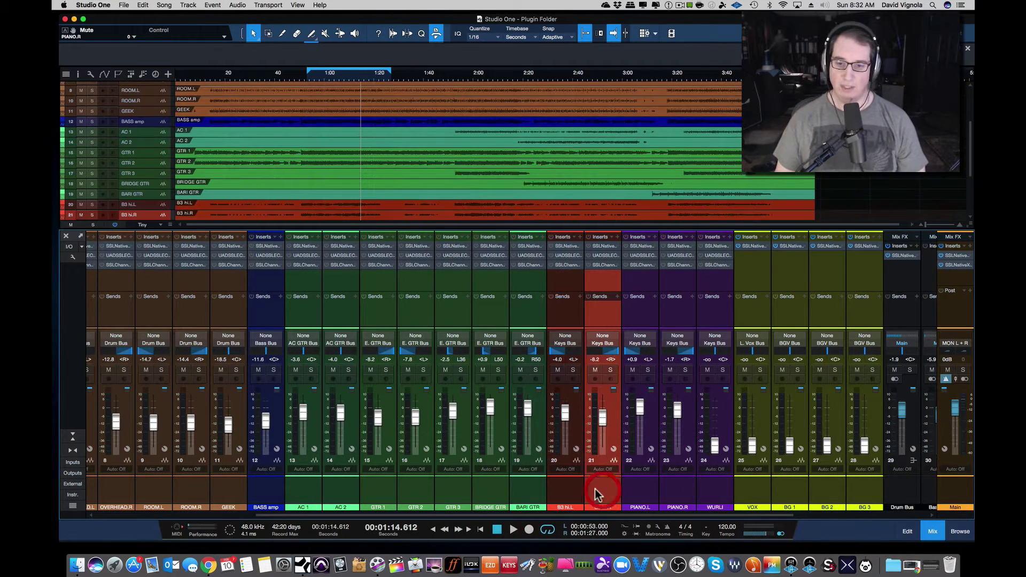
click(581, 496)
Step: Select the PIANO.L, PIANO.R and WURLI channels in turn in the mixer
click(646, 495)
click(671, 493)
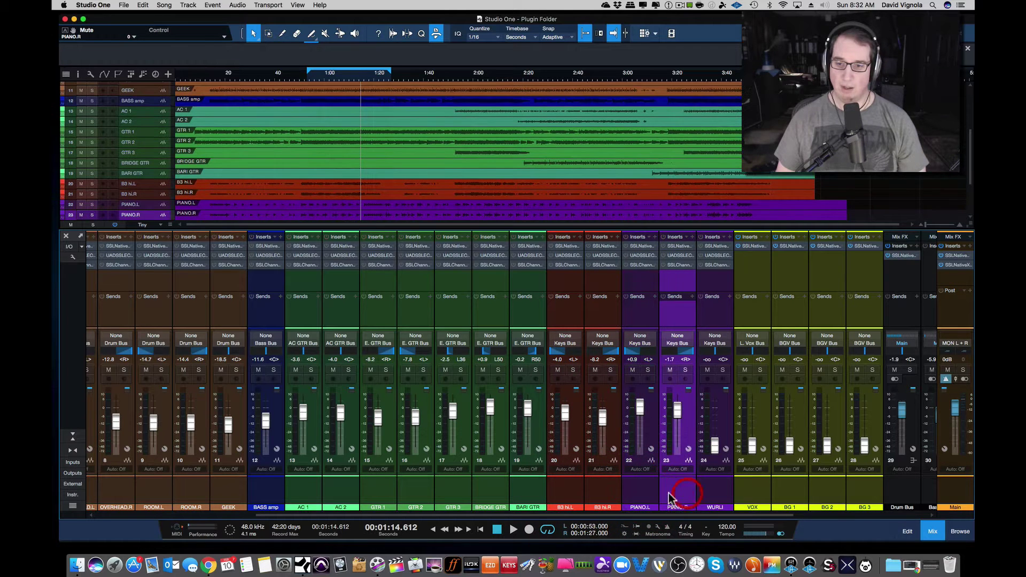
click(653, 492)
click(705, 490)
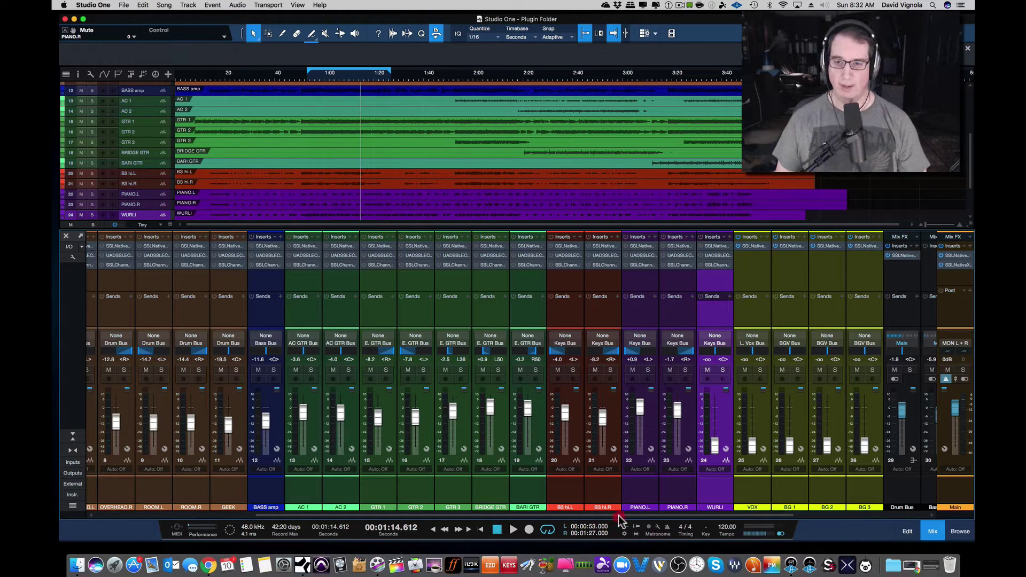
Step: Bring the mixer's bus channels into view and select the Drum, Bass, AC GTR, E. GTR and Keys buses in turn
drag(619, 517, 825, 527)
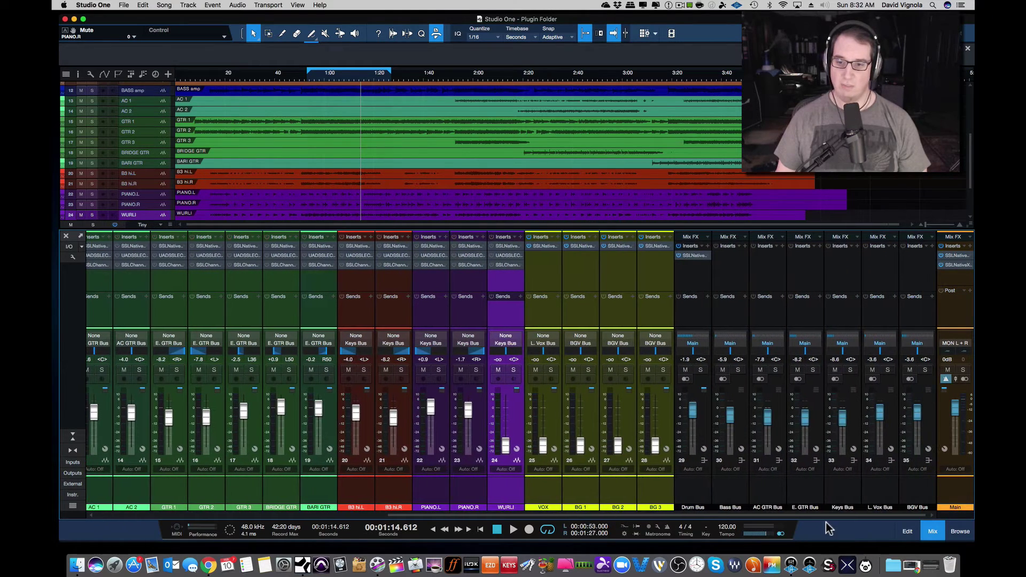
click(656, 523)
click(696, 489)
click(728, 488)
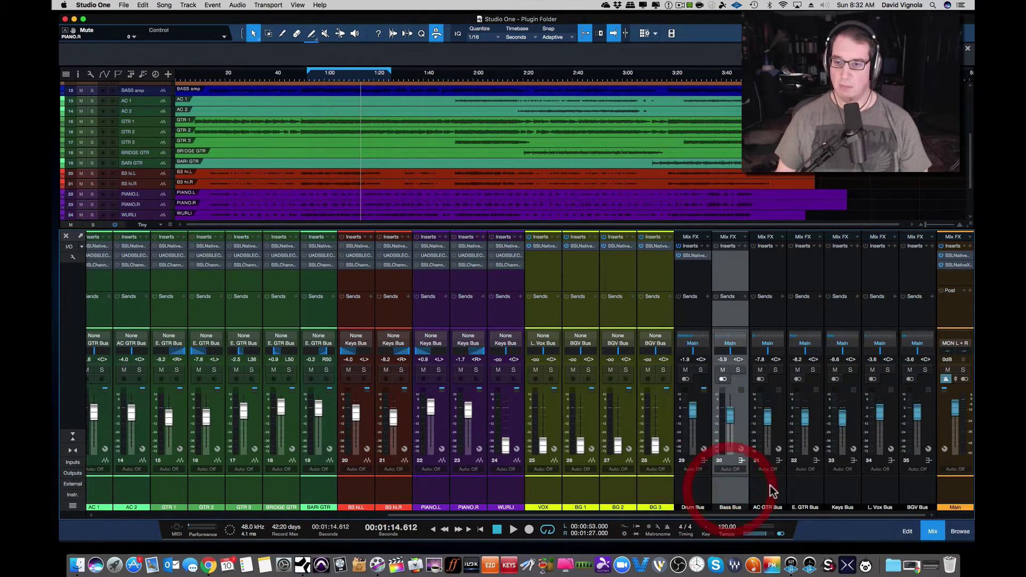
click(770, 484)
click(802, 488)
click(842, 487)
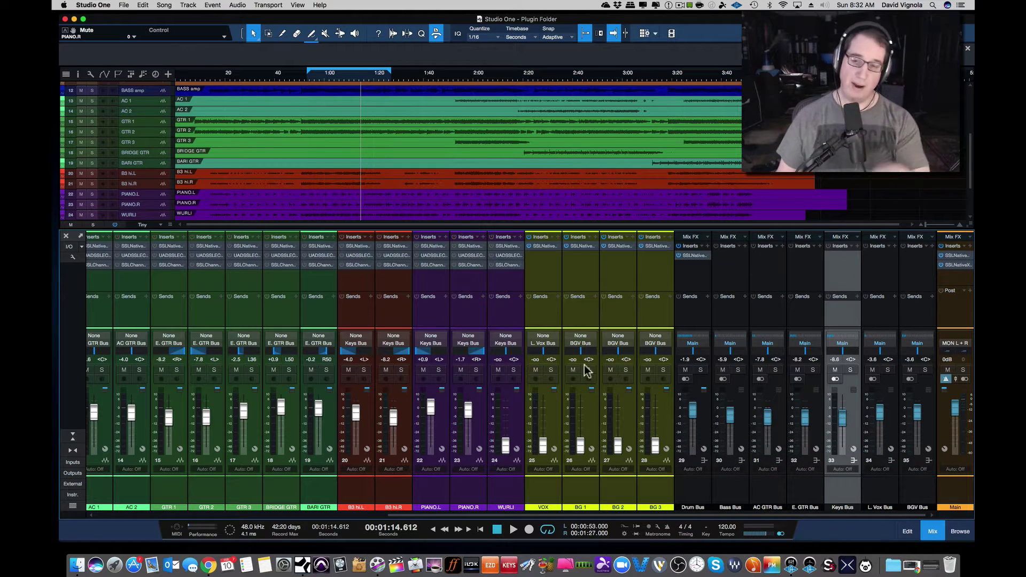
Step: Select the Drum Bus, open its SSL Native Drumstrip insert to examine the controls, and close the plugin window
click(689, 486)
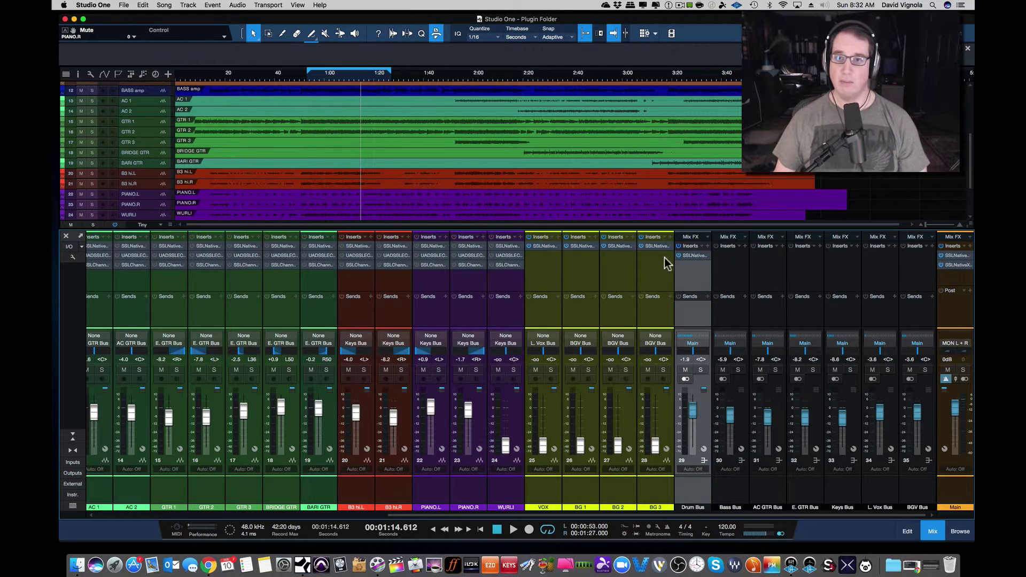
click(694, 256)
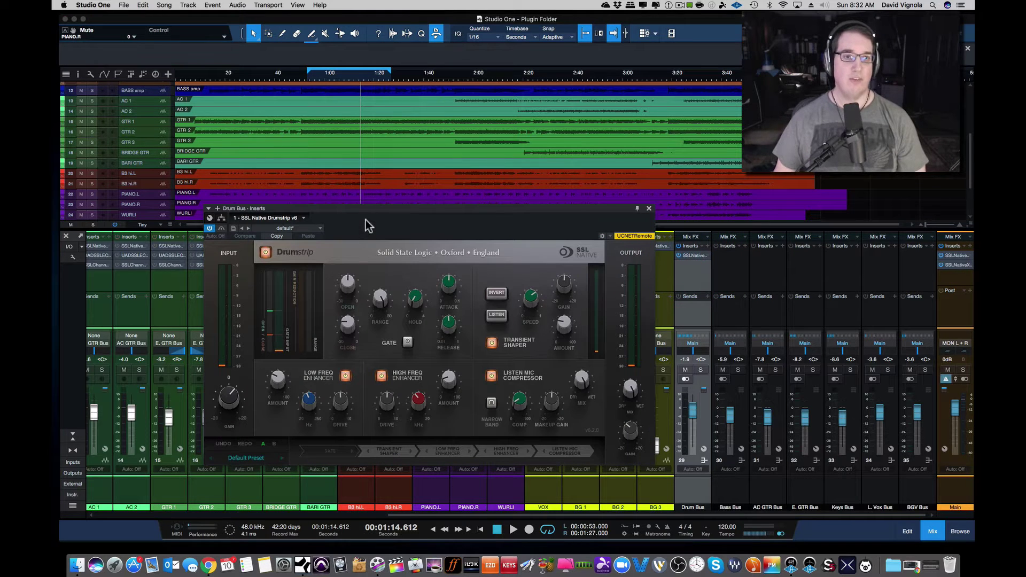
drag(371, 214, 338, 189)
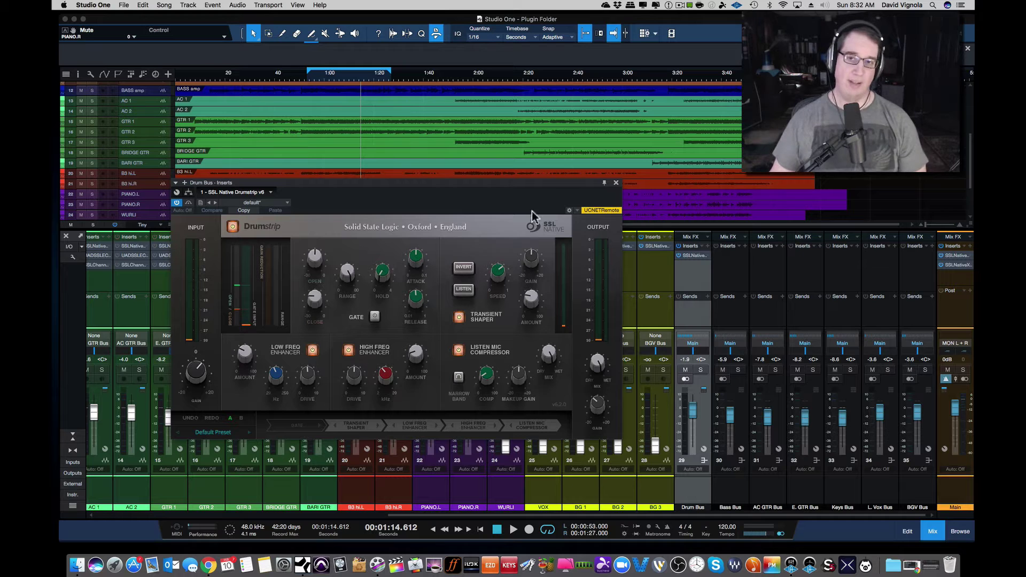
click(616, 183)
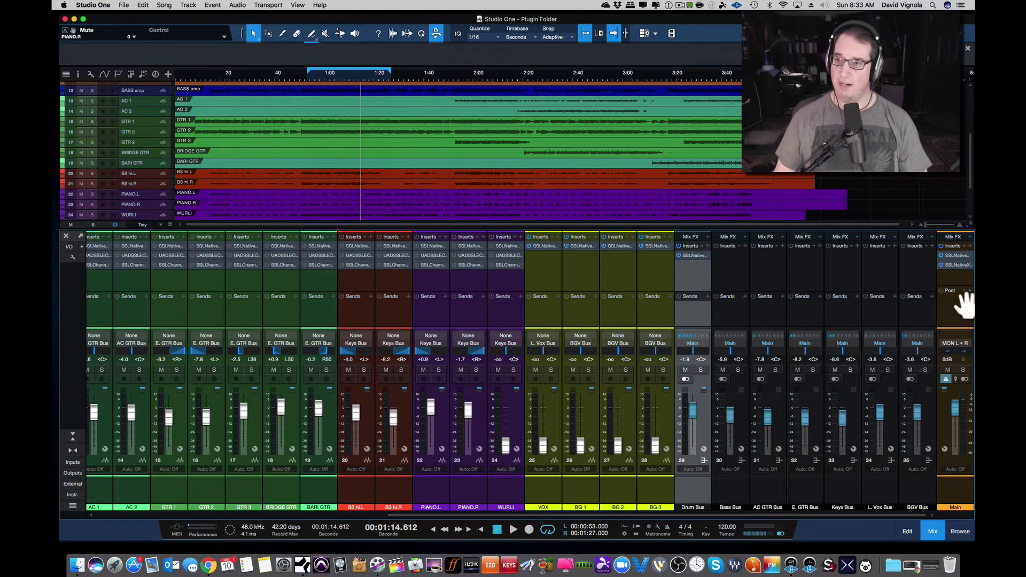
Step: Open the SSL Native Bus Compressor on the Main channel, examine its settings, and close it
click(954, 256)
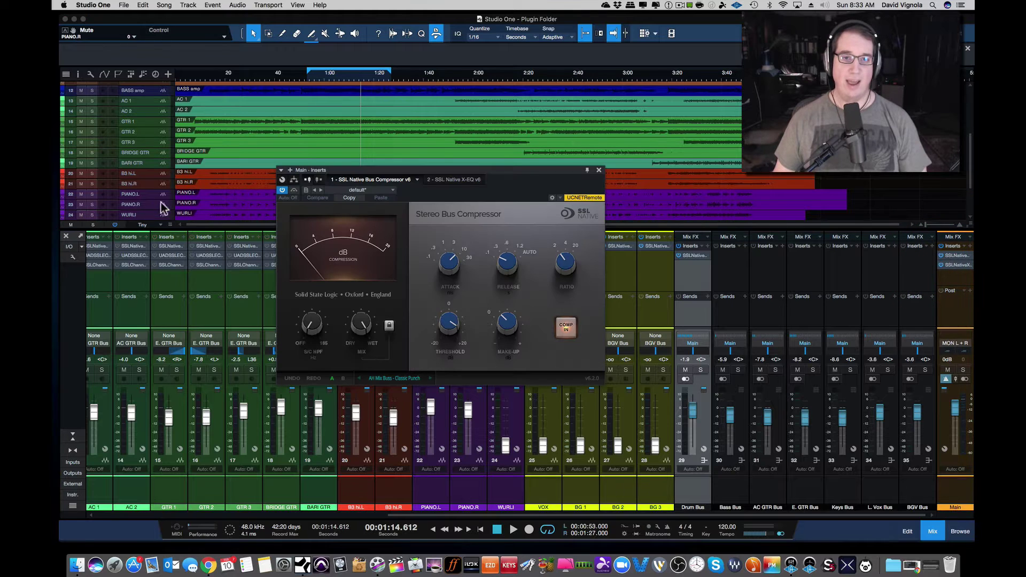
drag(381, 169, 325, 178)
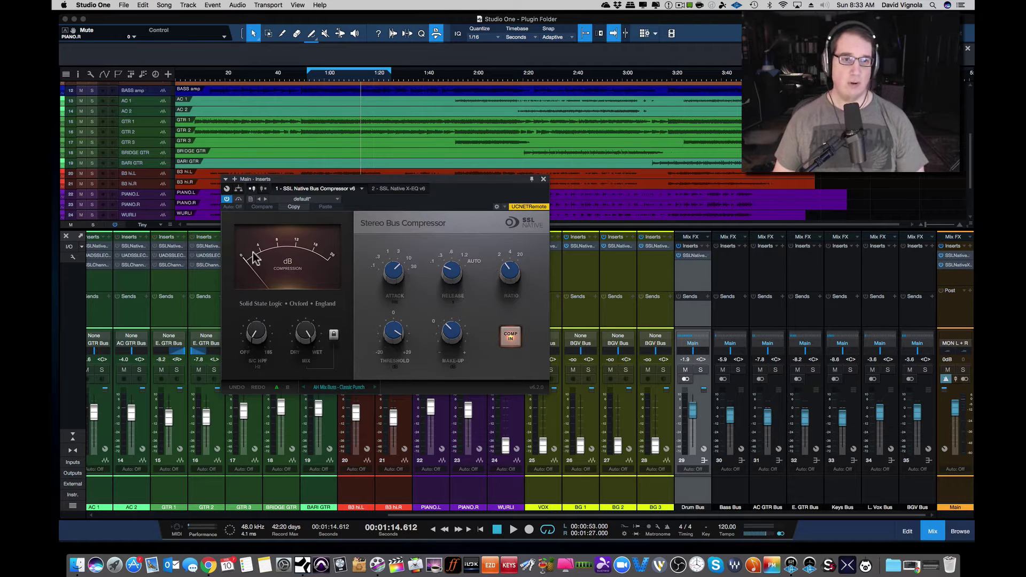
click(543, 181)
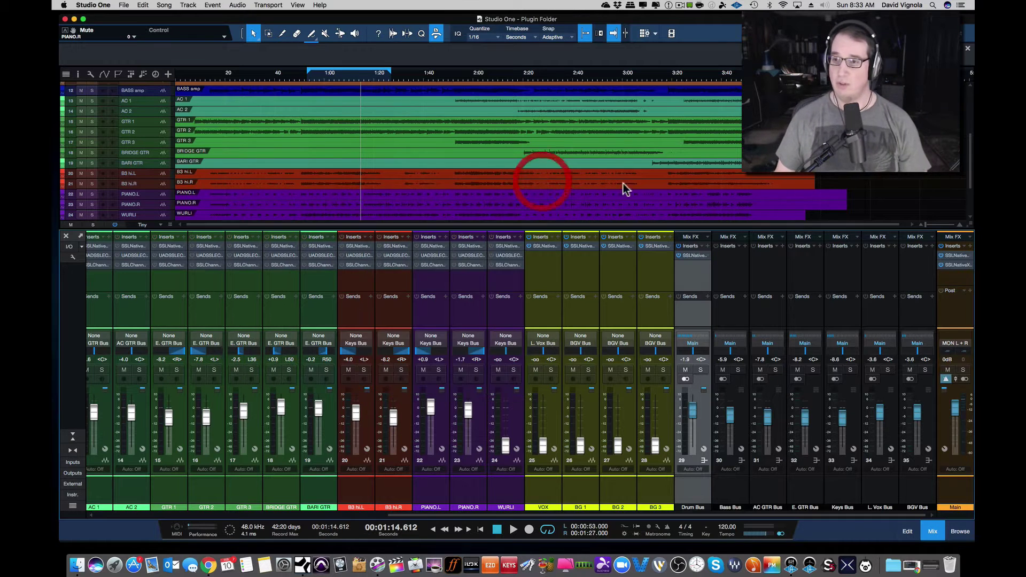
Step: Open the SSL Native X-EQ on the Main channel, inspect the band 4 dip and the low-end roll-off, and close it
click(953, 265)
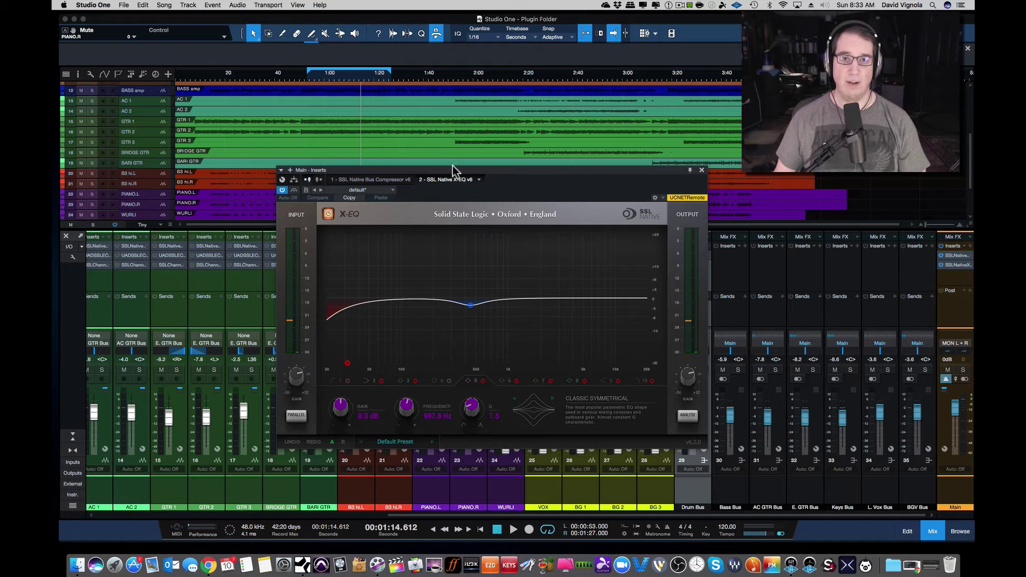
drag(450, 169, 350, 163)
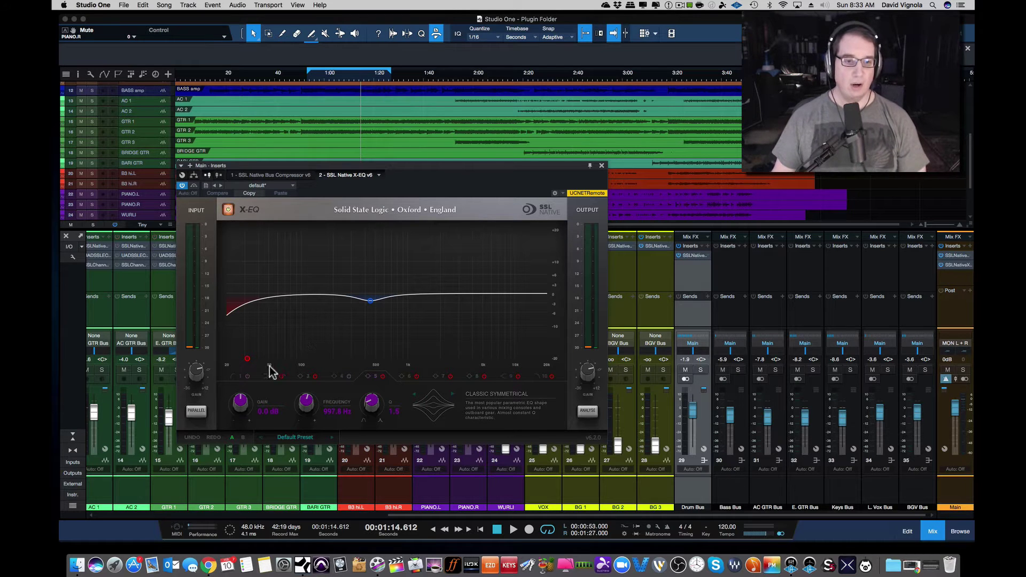
click(372, 302)
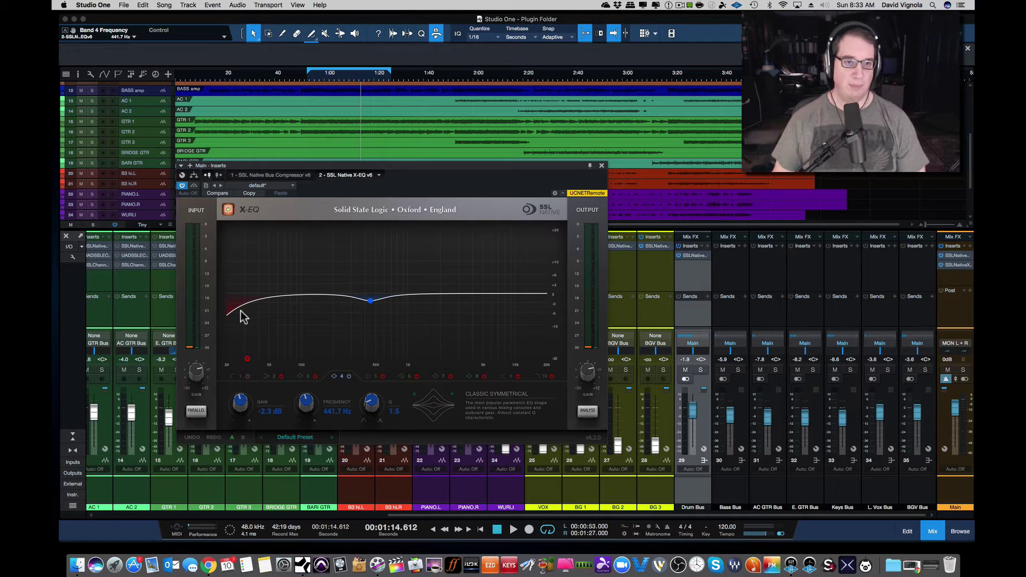
click(601, 166)
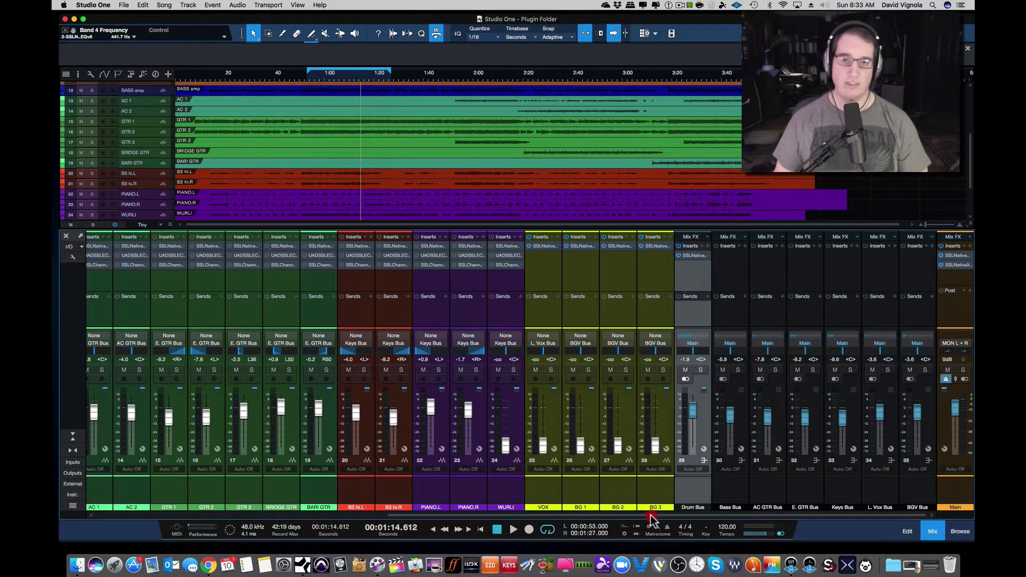
Step: View the KICK in channel's SSL Native Channelstrip, UAD SSL E Channel Strip and SSLChannel Mono inserts one after another
drag(652, 517, 315, 514)
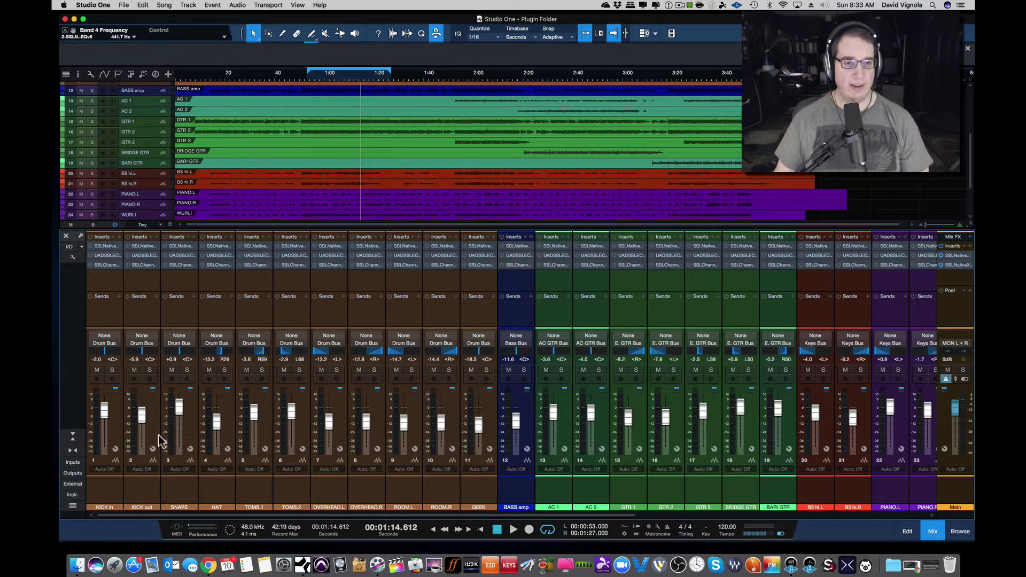
click(104, 246)
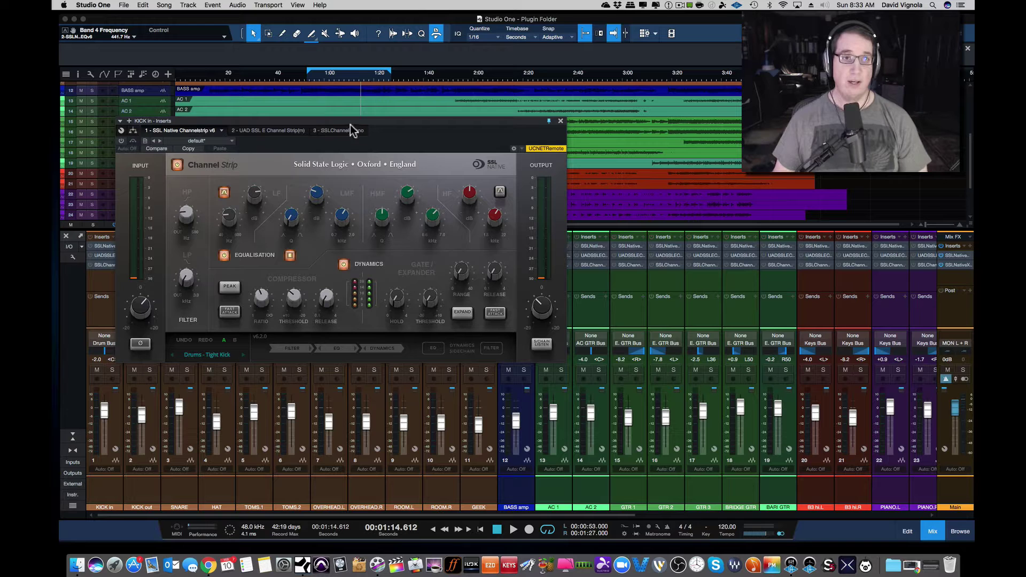
drag(351, 119, 346, 152)
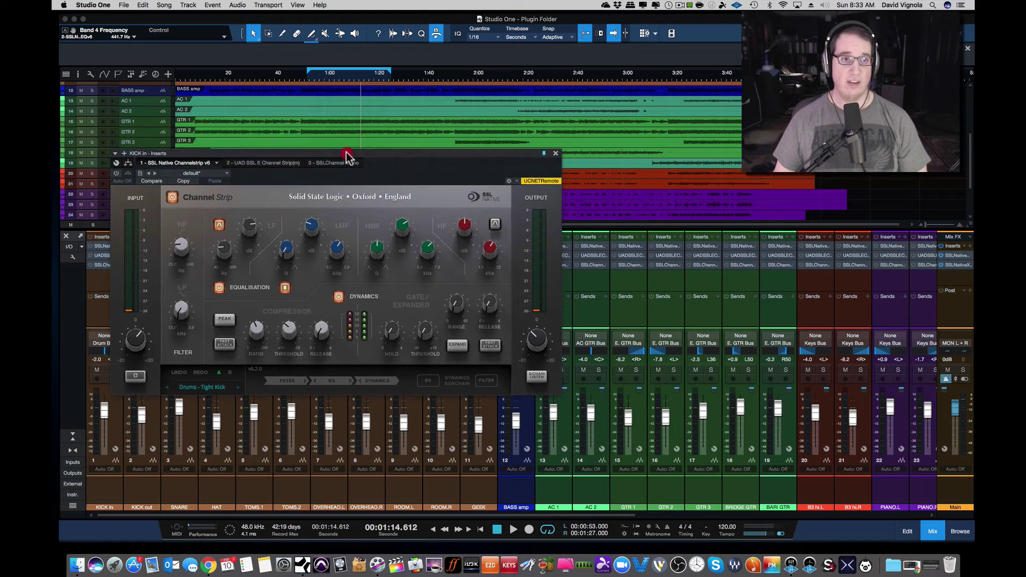
click(267, 164)
drag(243, 151, 299, 119)
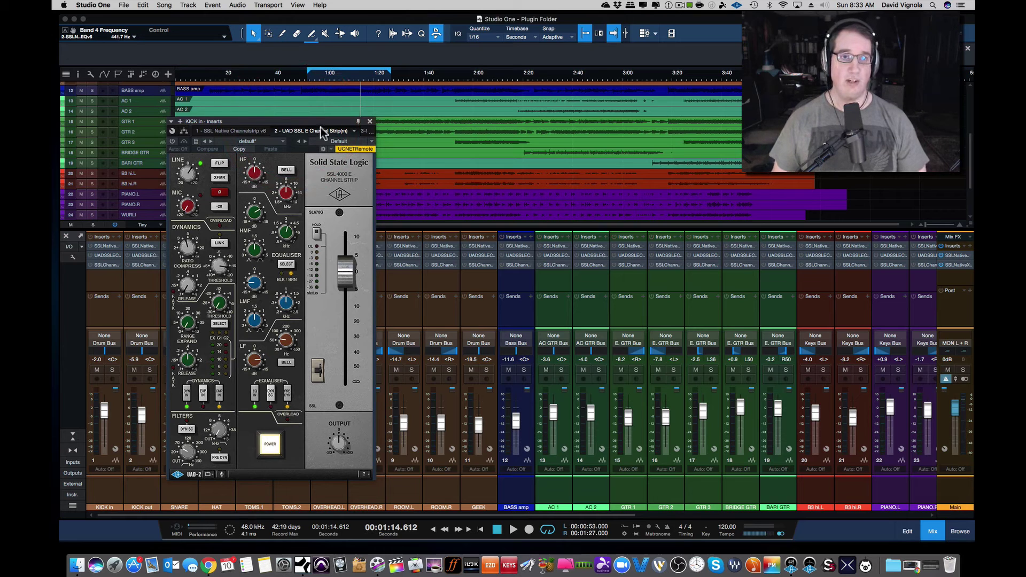
click(367, 131)
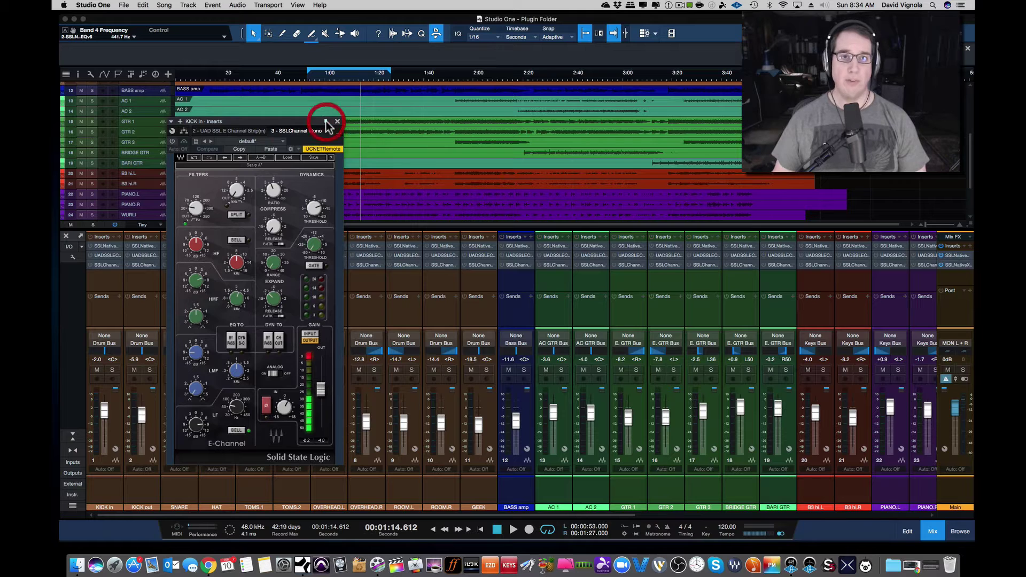
Step: Open the KICK in channel's UAD SSL E Channel Strip and SSL Native Channelstrip in separate windows alongside SSLChannel Mono
drag(311, 124, 619, 84)
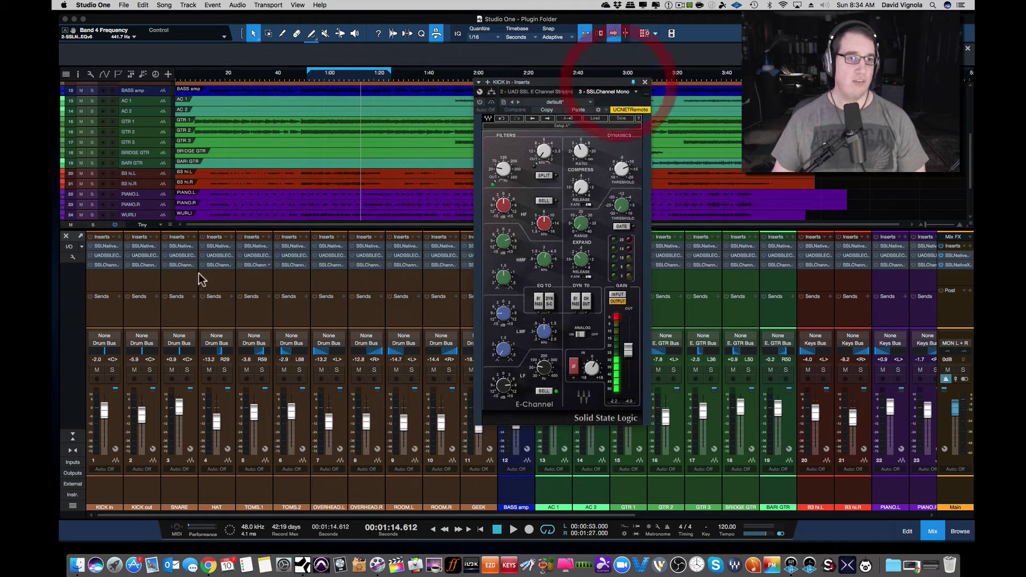
click(106, 256)
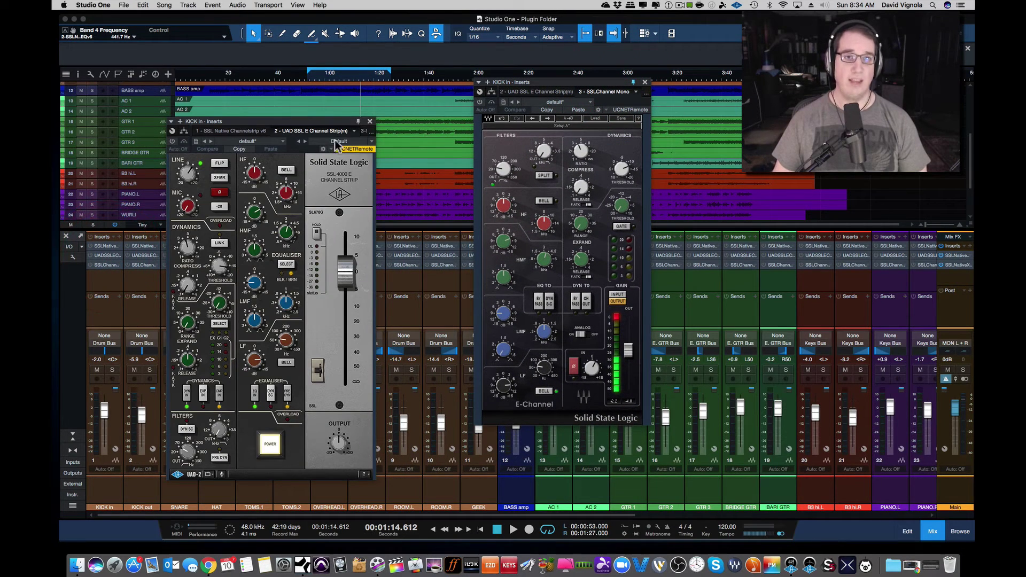
drag(358, 122, 439, 78)
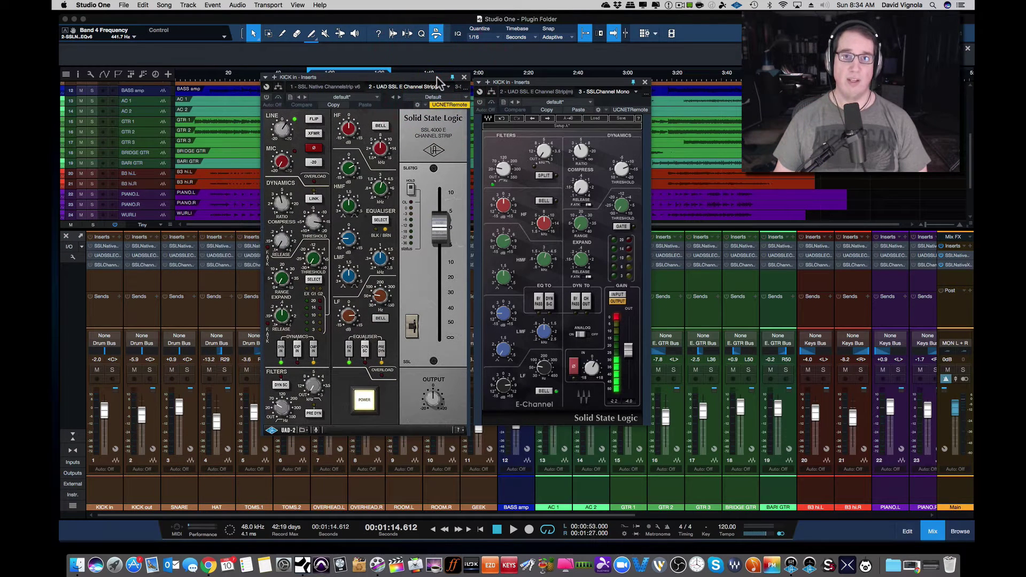
click(100, 246)
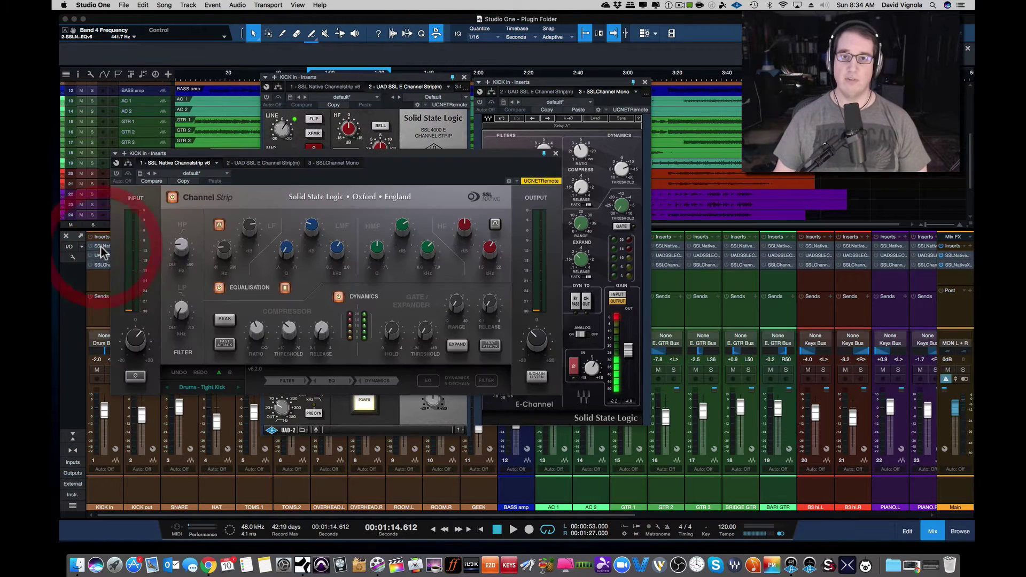
drag(400, 159, 389, 297)
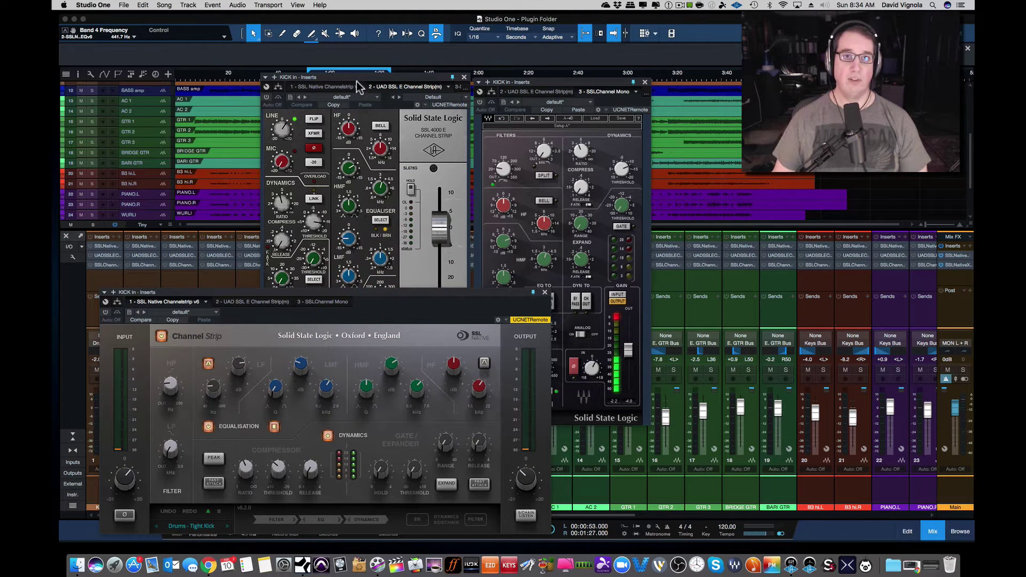
Step: Arrange the three KICK in plugin windows without overlap, ordered UAD SSL E Channel Strip, SSLChannel Mono, SSL Native Channelstrip
drag(317, 77, 171, 14)
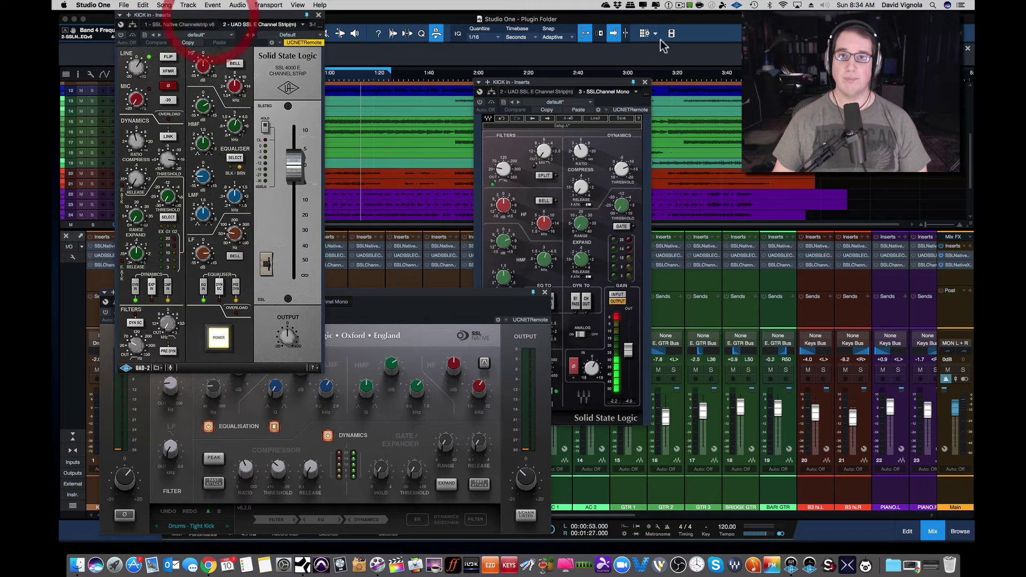
drag(595, 87, 442, 23)
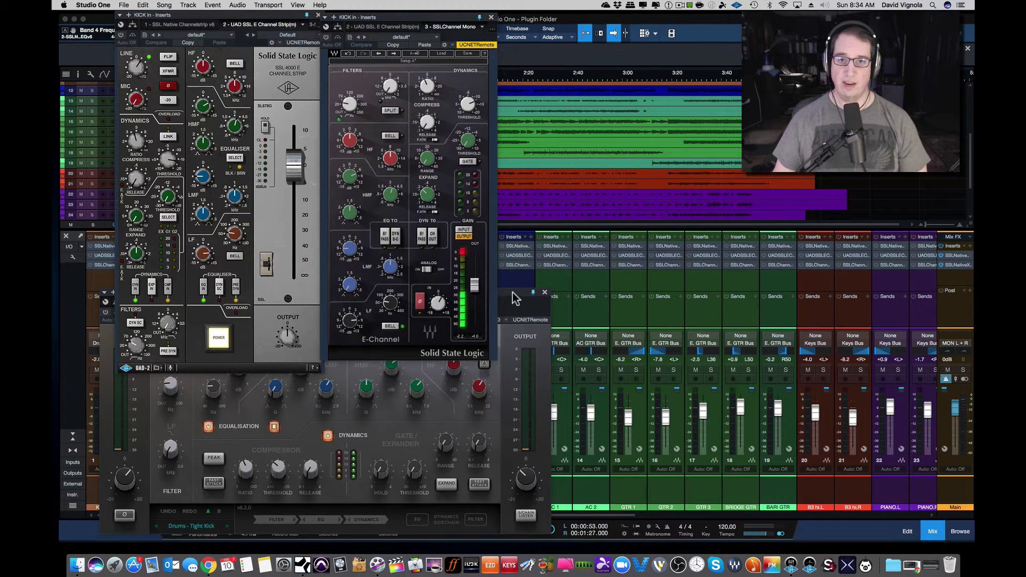
drag(512, 293, 910, 256)
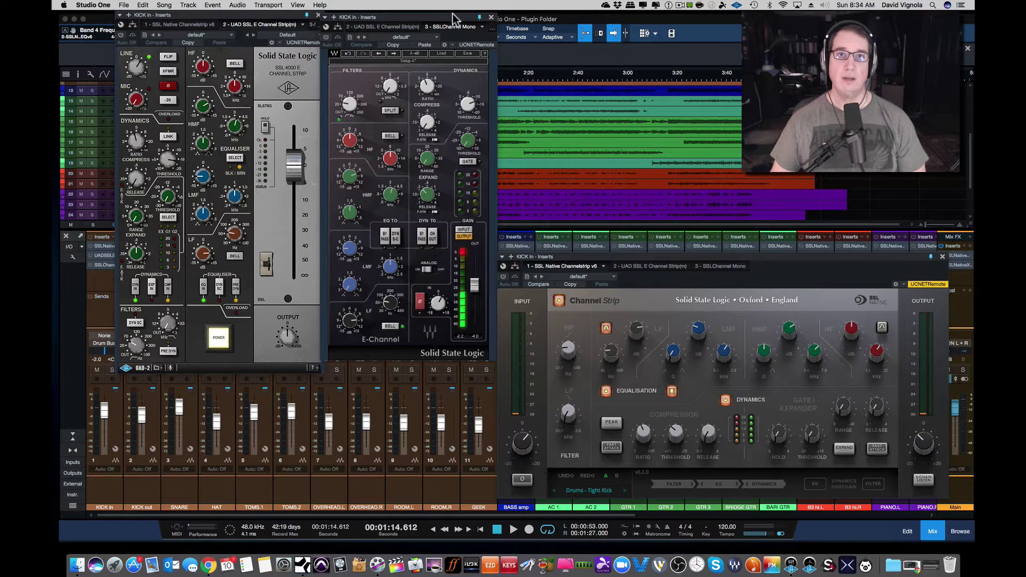
drag(454, 18, 452, 152)
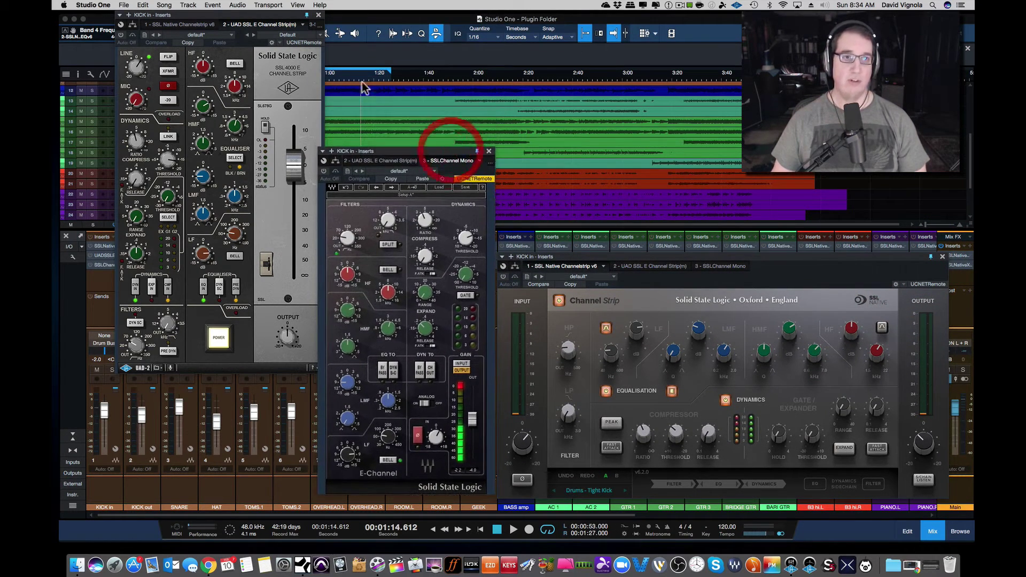
drag(243, 20, 217, 151)
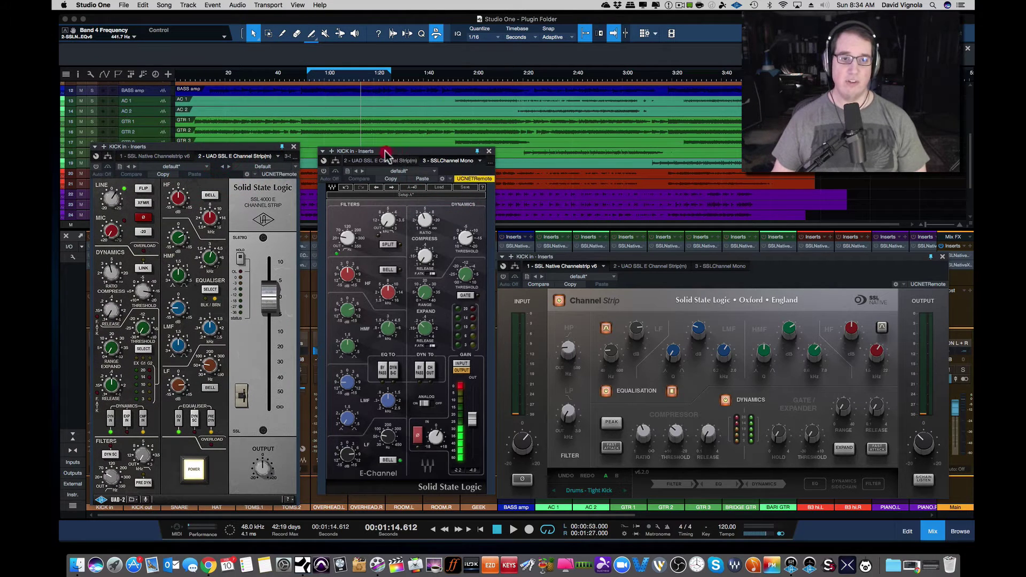
drag(400, 156, 388, 160)
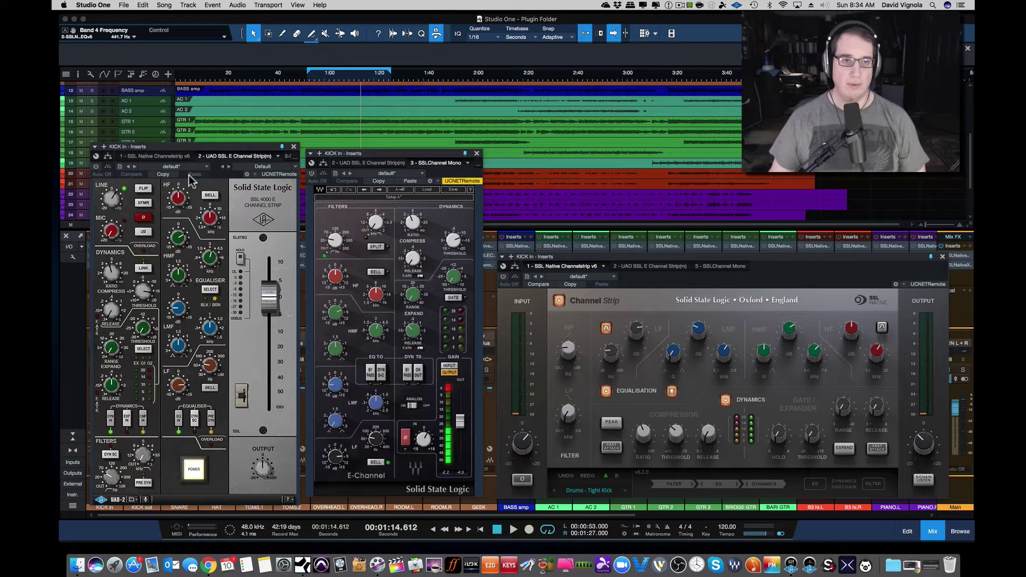
drag(380, 156, 380, 157)
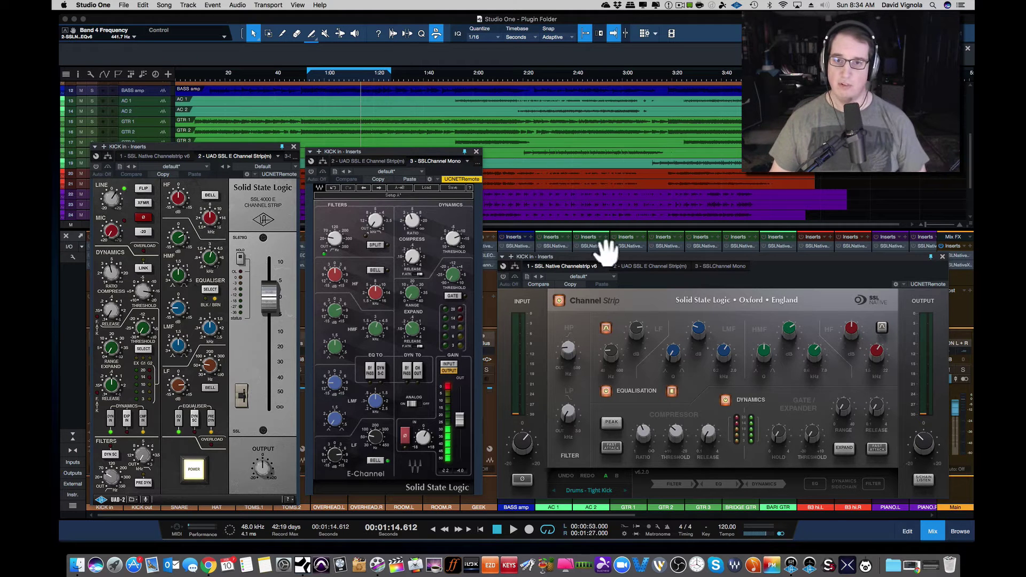
Step: Raise the SSL Native Channelstrip window to sit more level with the other two channel strips for comparison
drag(598, 261, 592, 208)
click(592, 209)
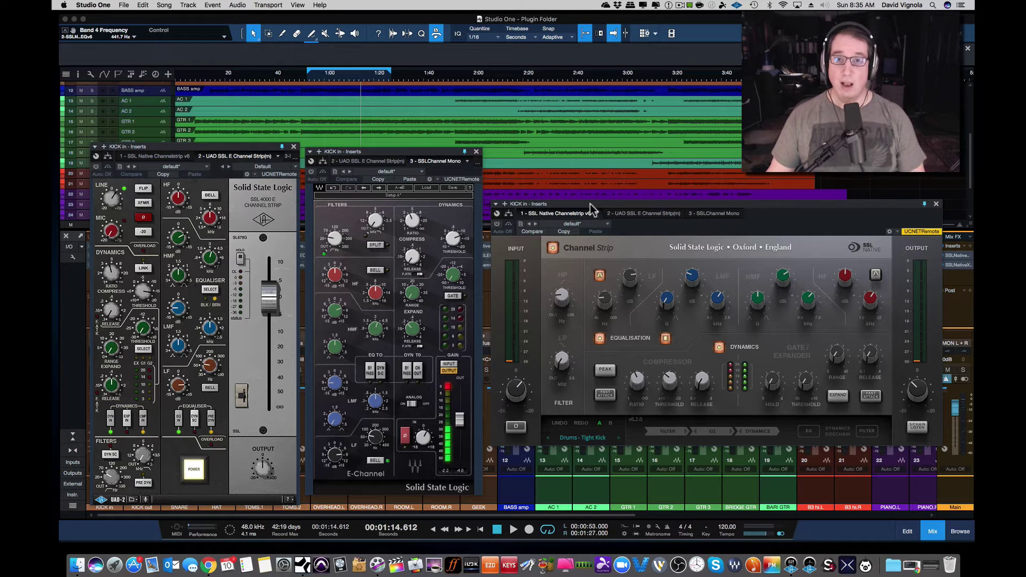
drag(591, 205, 588, 202)
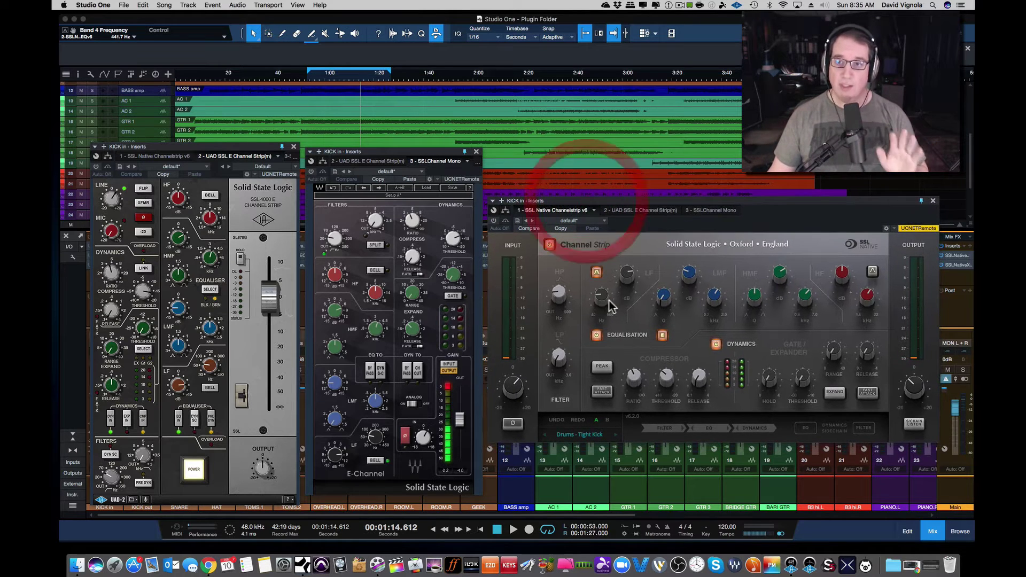
mouse_move(664, 267)
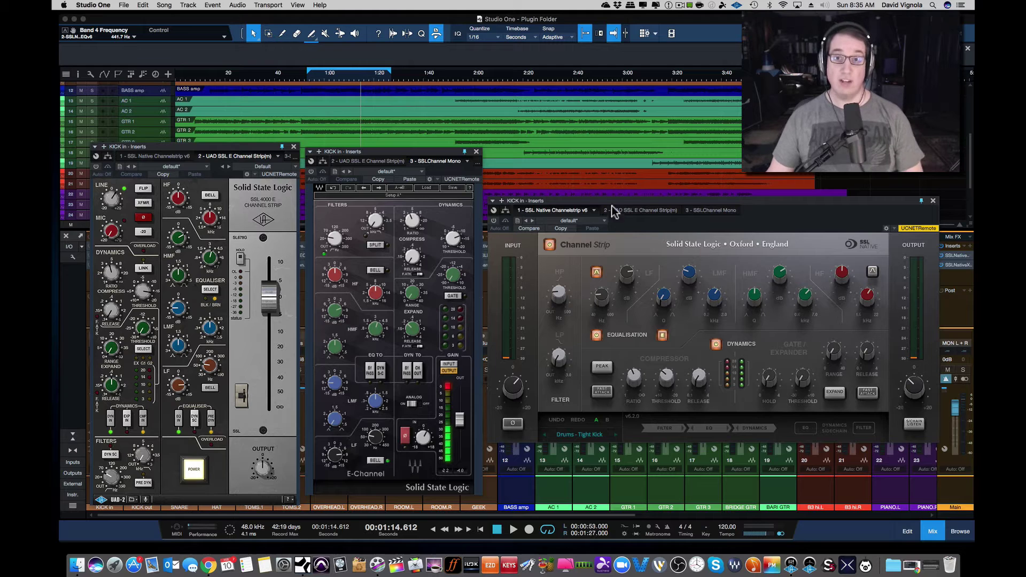
mouse_move(616, 199)
mouse_down()
mouse_move(625, 216)
mouse_move(617, 202)
mouse_up()
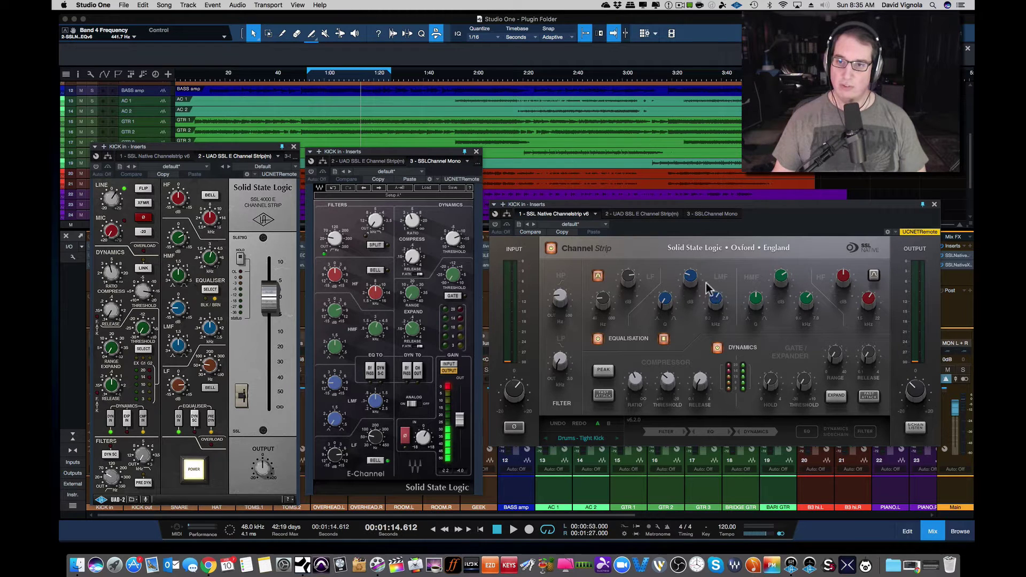
Step: Nudge the SSL Native Channelstrip and SSLChannel Mono windows slightly higher to line up with the UAD SSL E Channel Strip
click(689, 277)
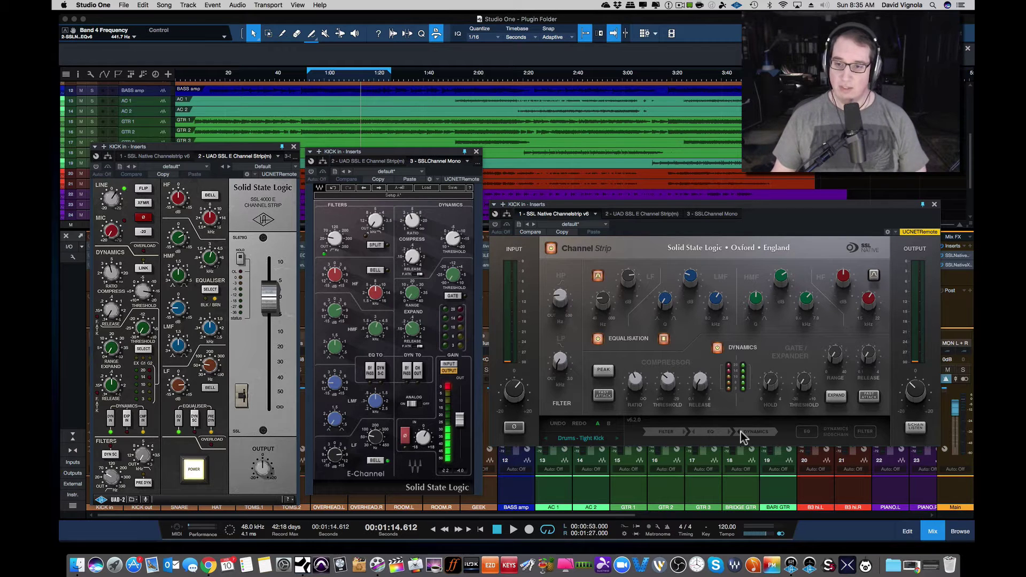
drag(740, 431, 722, 433)
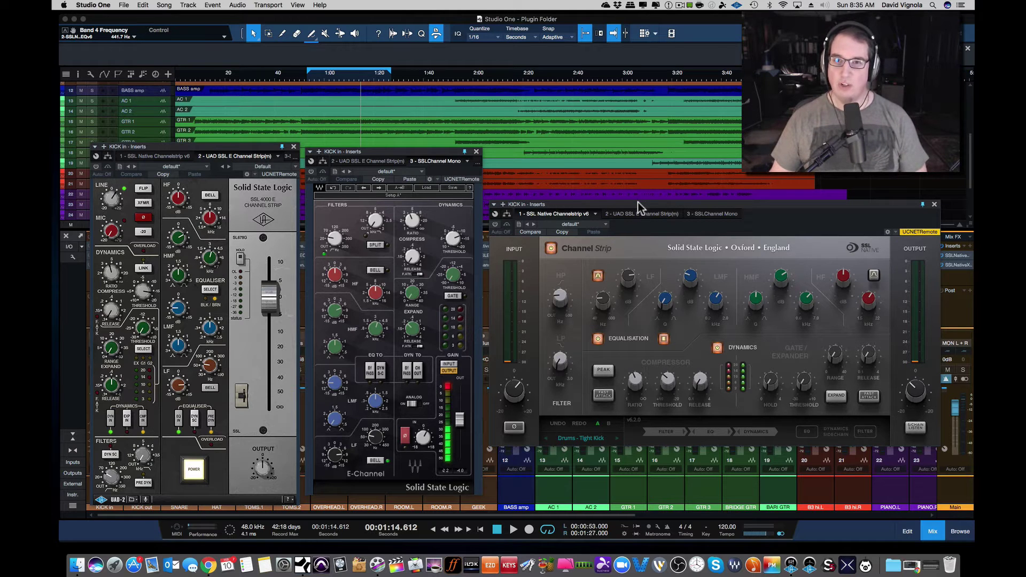
drag(637, 202, 636, 197)
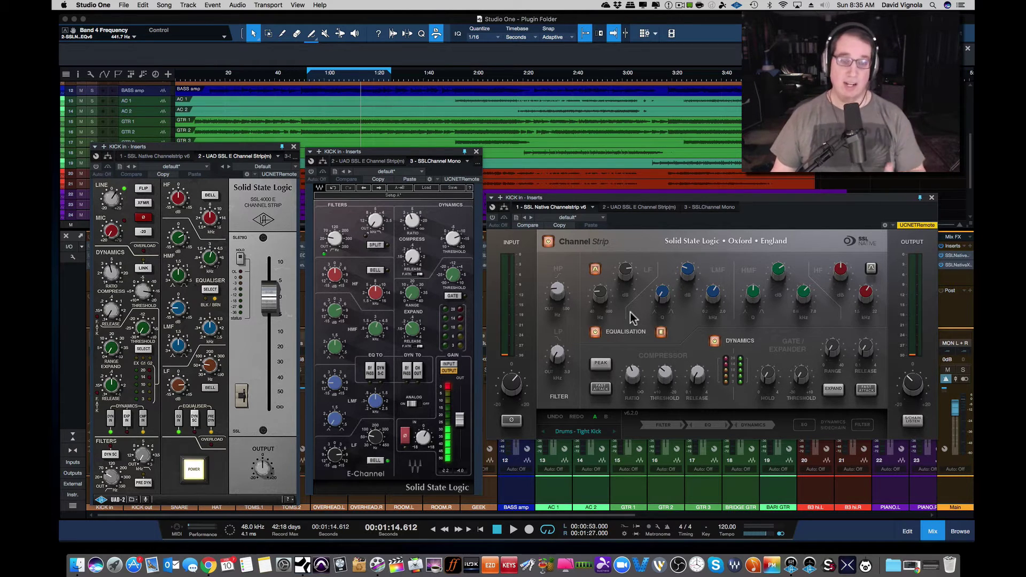
drag(386, 155, 386, 150)
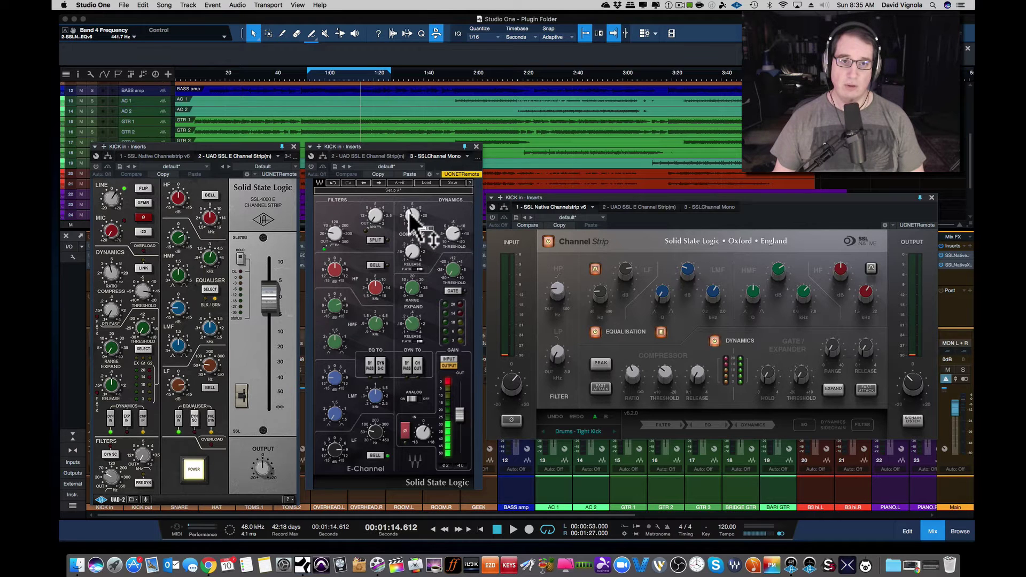
Step: Reposition the SSLChannel Mono window between the other two channel strips and reset its output meter
mouse_move(412, 217)
mouse_down()
mouse_move(438, 235)
mouse_move(428, 228)
mouse_move(435, 219)
mouse_move(441, 240)
mouse_up()
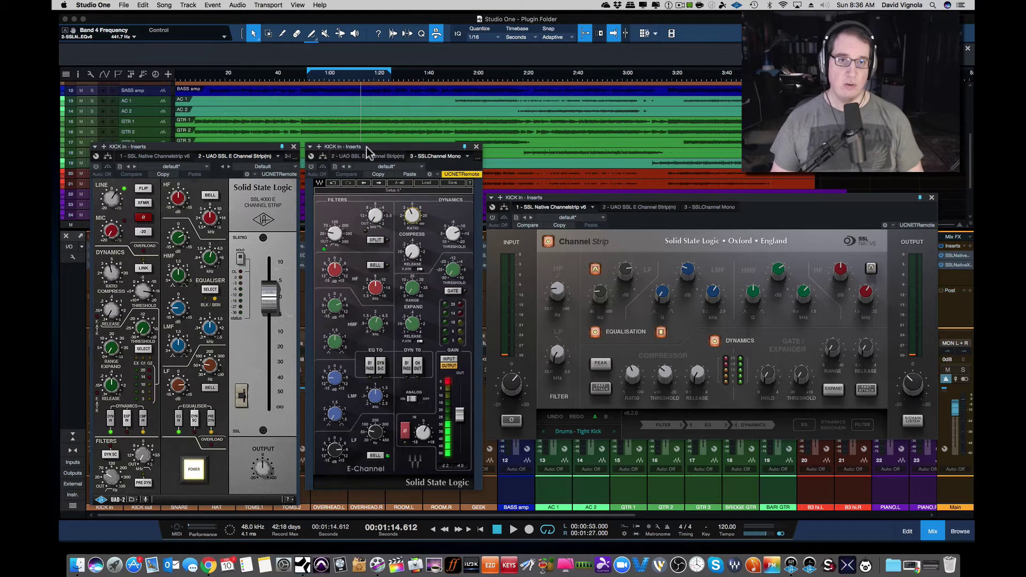
mouse_move(369, 147)
mouse_down()
mouse_move(385, 130)
mouse_move(375, 77)
mouse_up()
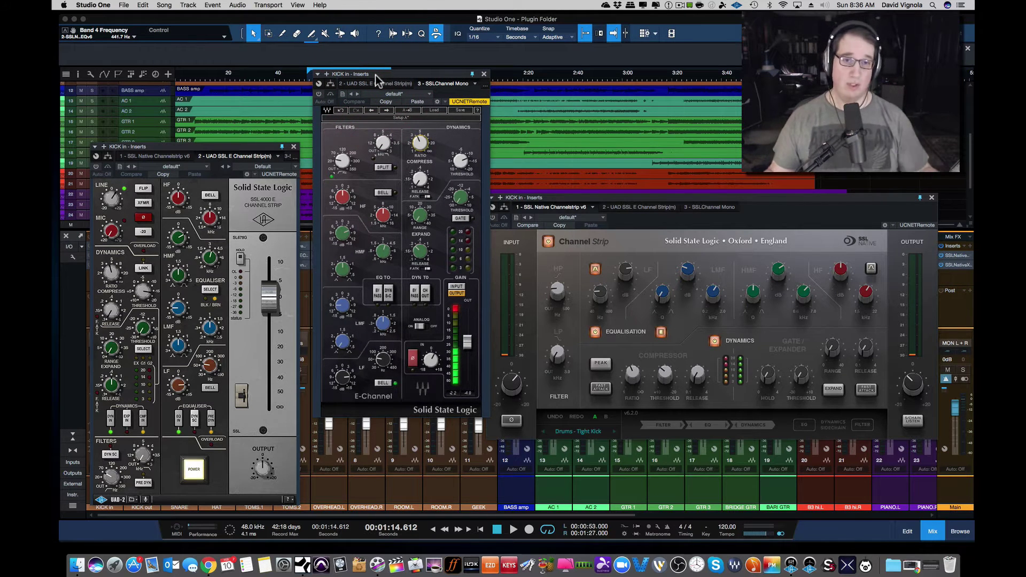
drag(386, 74, 377, 140)
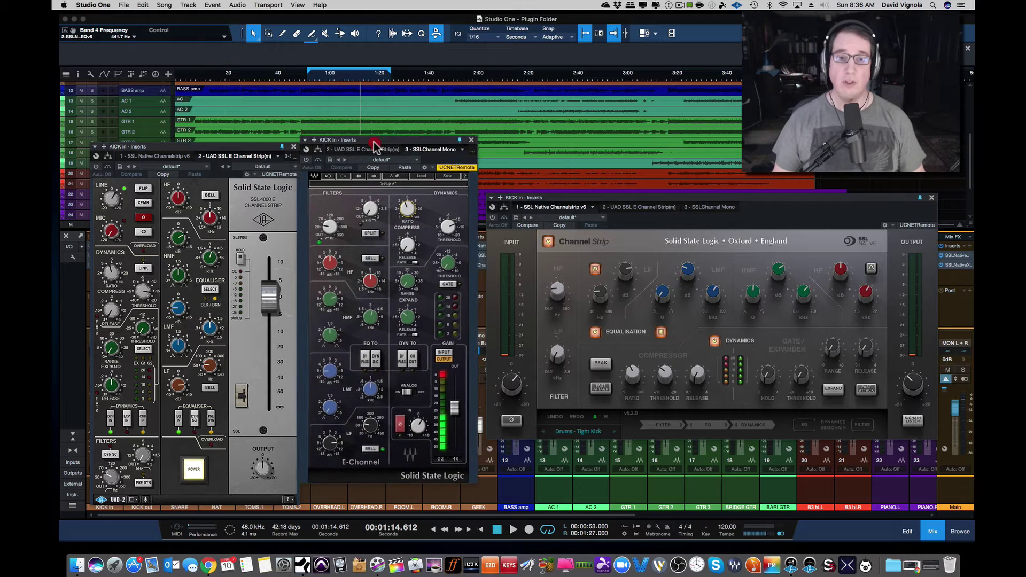
click(447, 374)
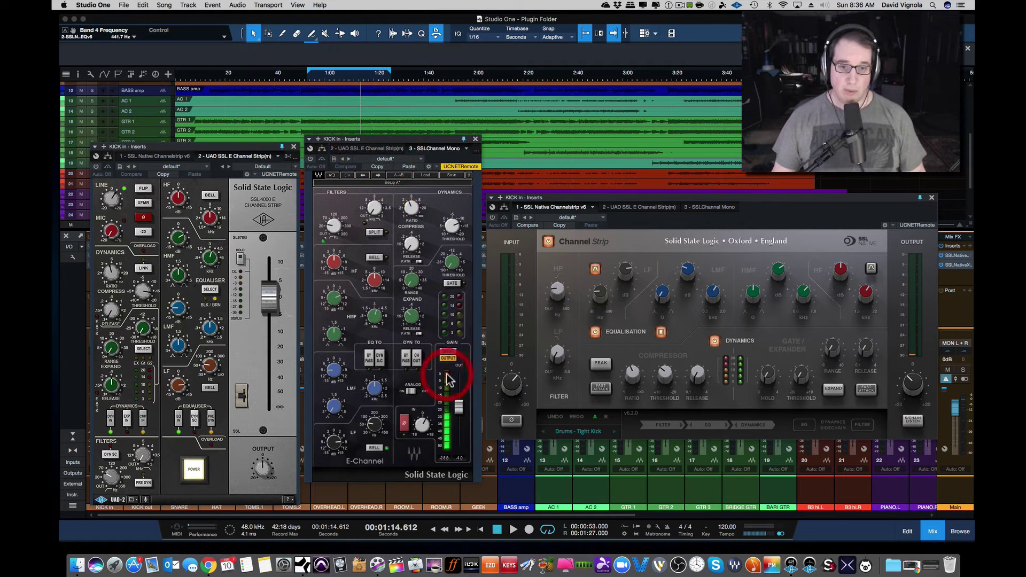
Step: Move the UAD SSL E Channel Strip and SSL Native Channelstrip windows up so all three strips sit side by side
drag(212, 147, 214, 127)
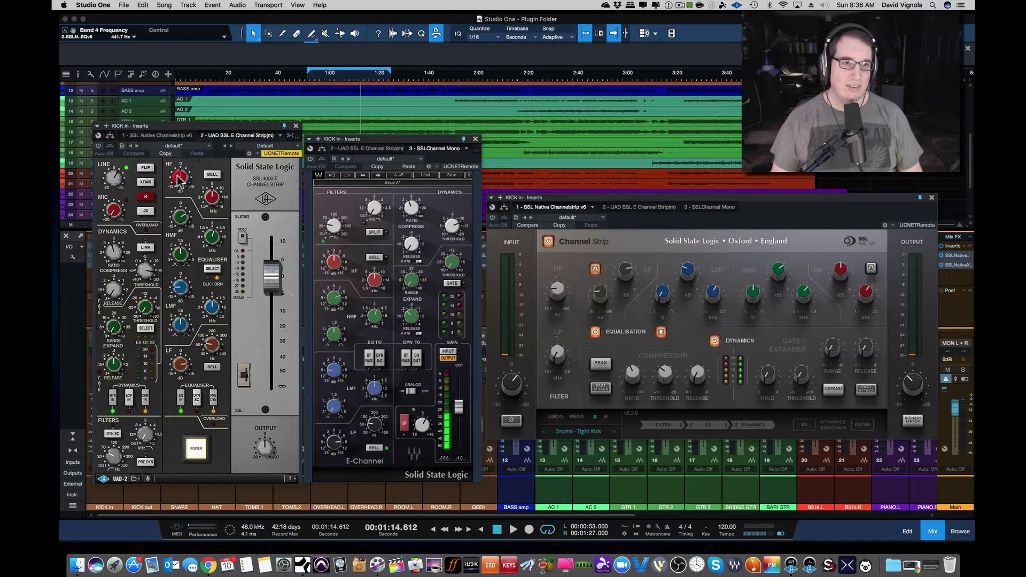
drag(180, 178, 182, 175)
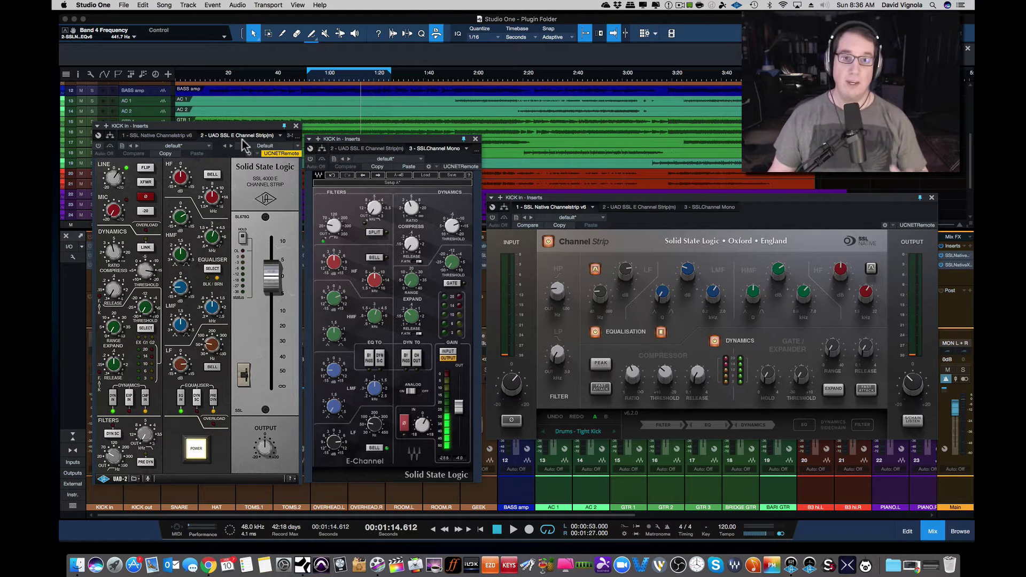
drag(242, 126, 241, 127)
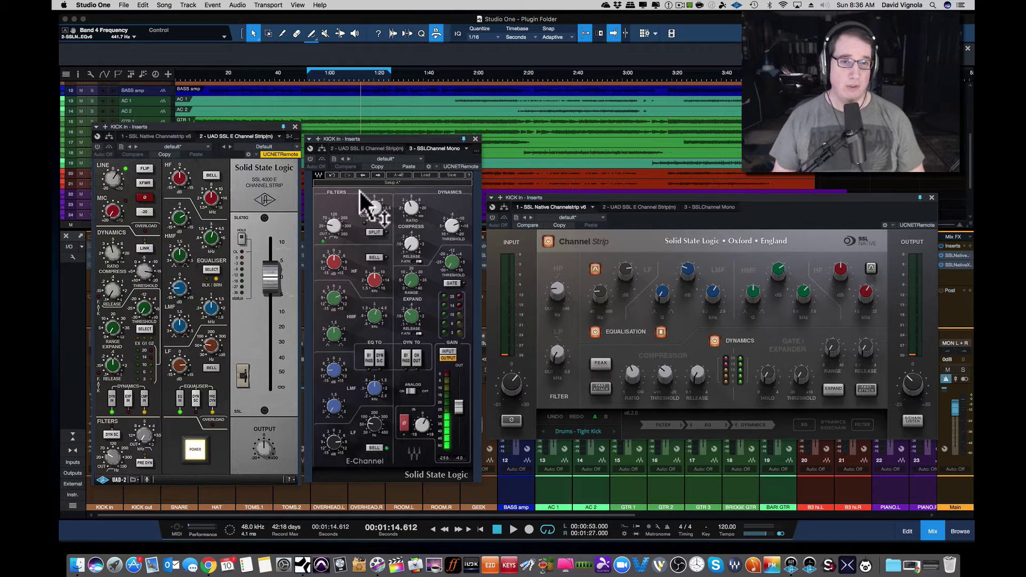
drag(575, 197, 574, 193)
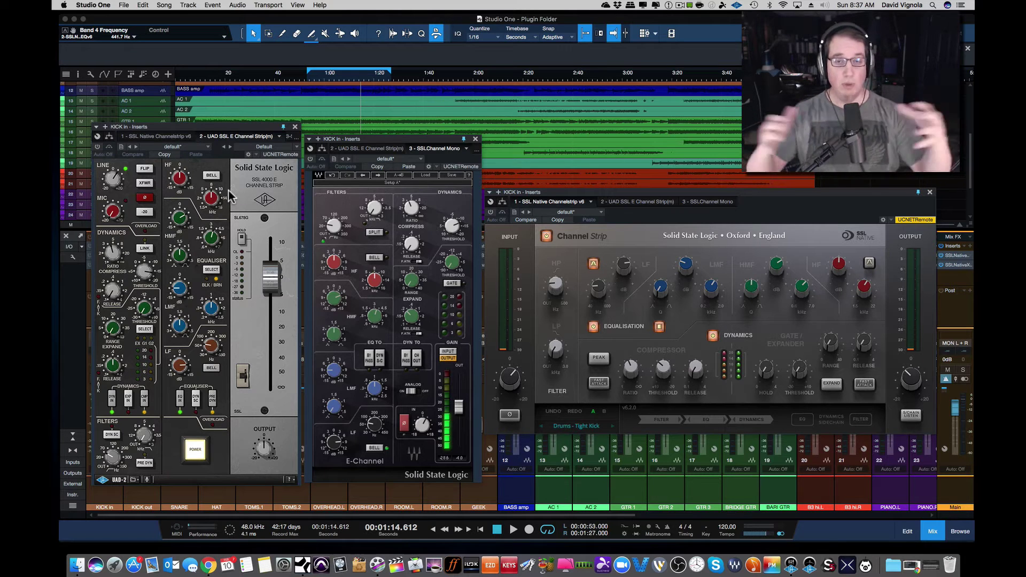
mouse_move(217, 127)
mouse_down()
mouse_move(206, 54)
mouse_move(208, 132)
mouse_up()
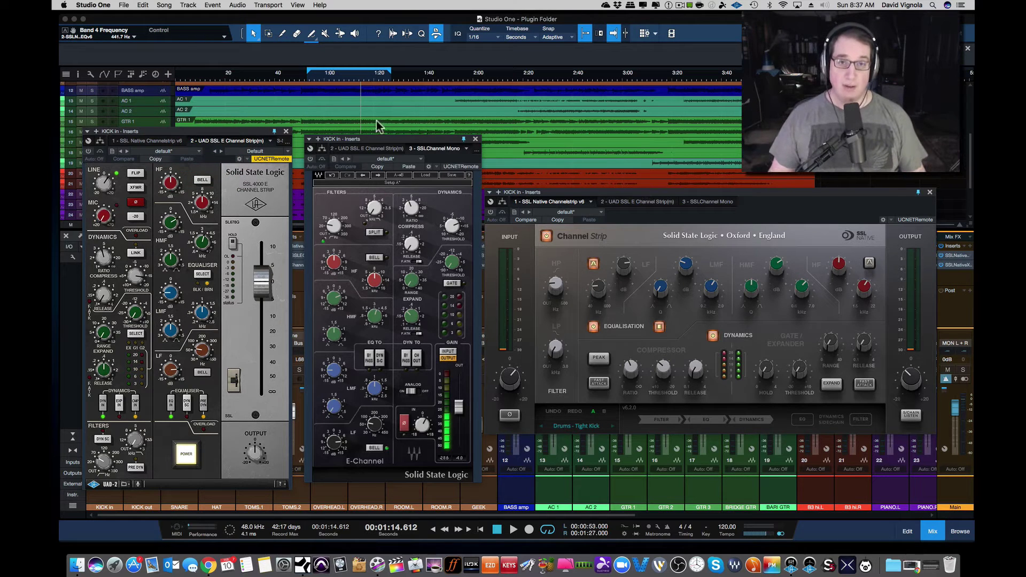
Step: Close the three KICK in plugin windows, rechecking the UAD SSL E Channel Strip before returning to the mixer
click(475, 141)
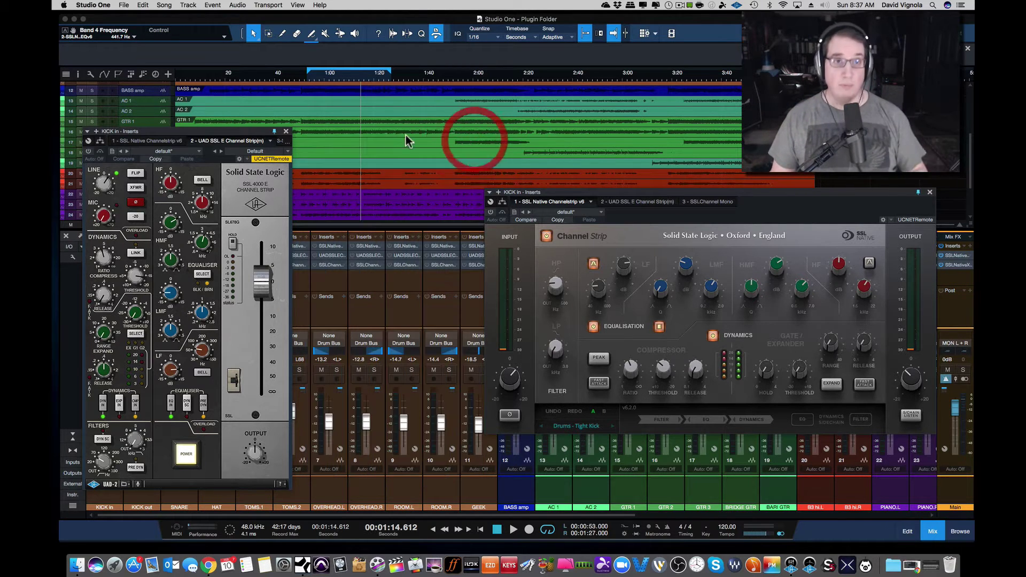
click(286, 132)
drag(592, 196, 281, 141)
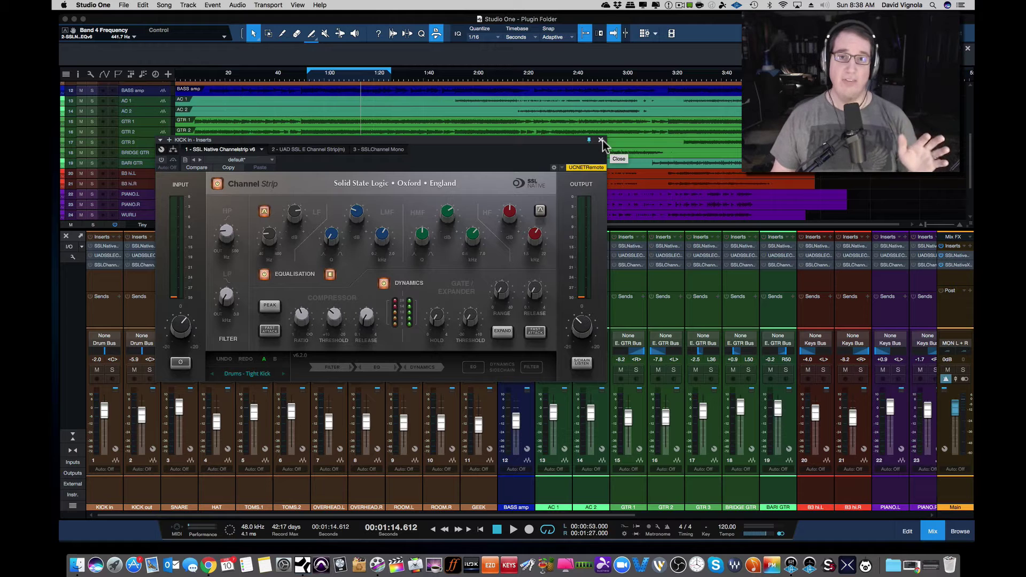
click(328, 149)
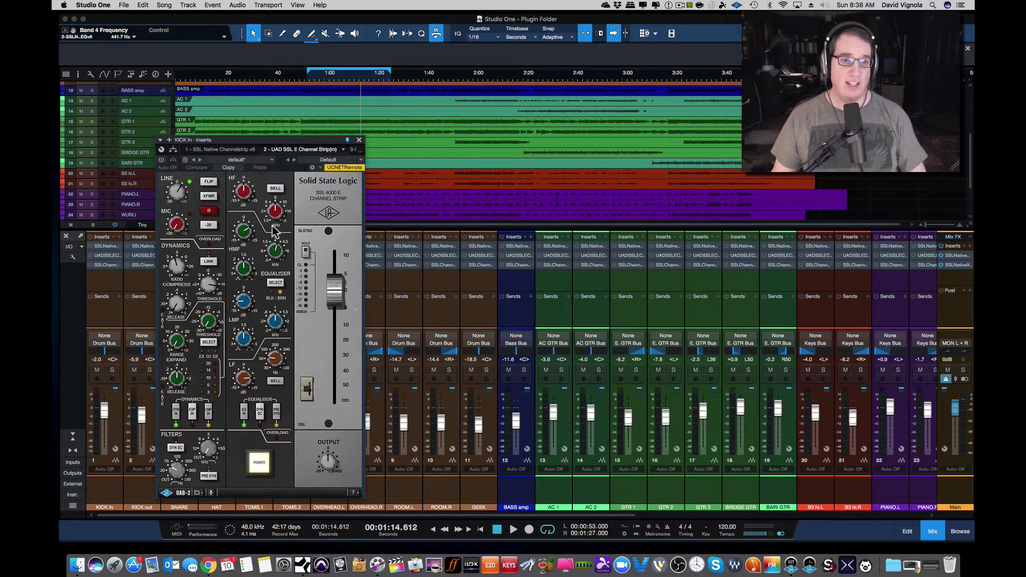
click(359, 142)
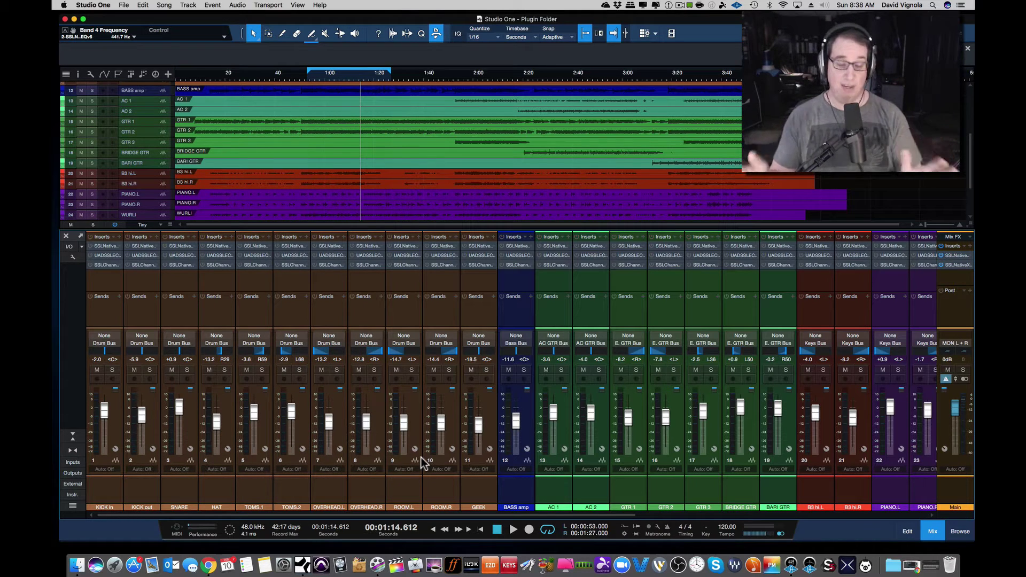
click(109, 255)
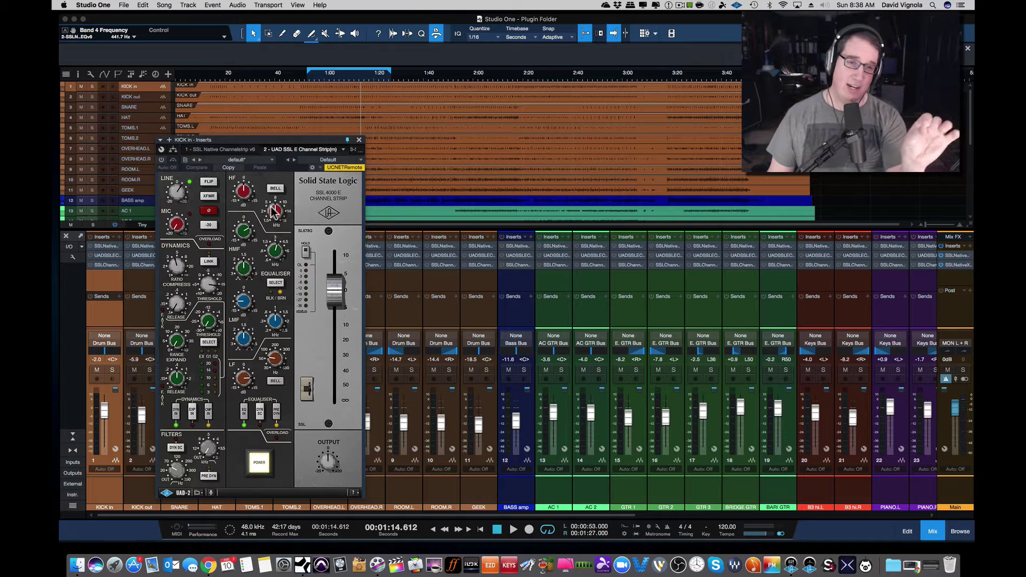
click(358, 140)
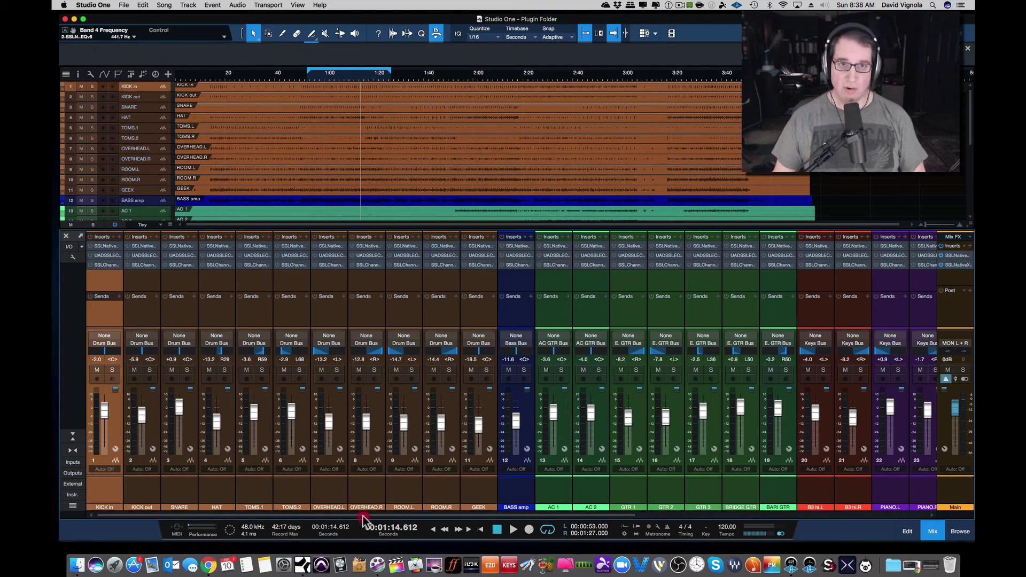
Step: Play the looped section from 0:53 to 1:27 with the channel strips bypassed, and stop playback after it loops back
drag(363, 517, 561, 534)
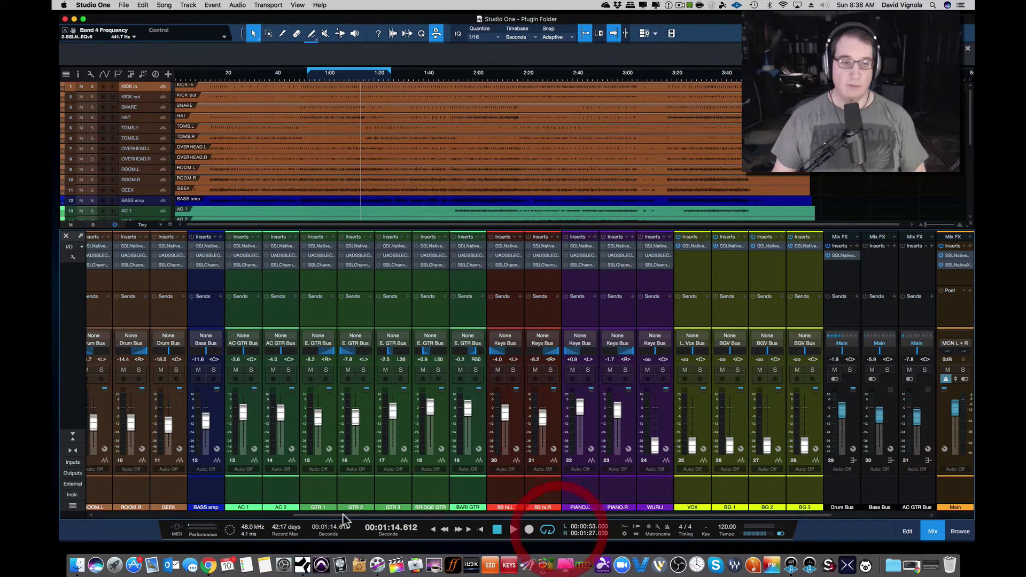
click(314, 78)
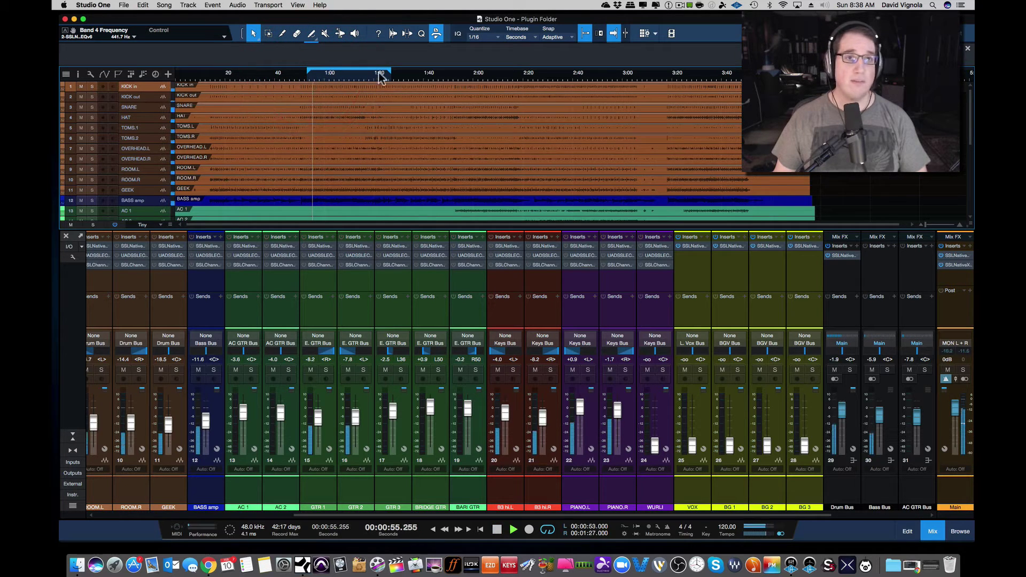
key(space)
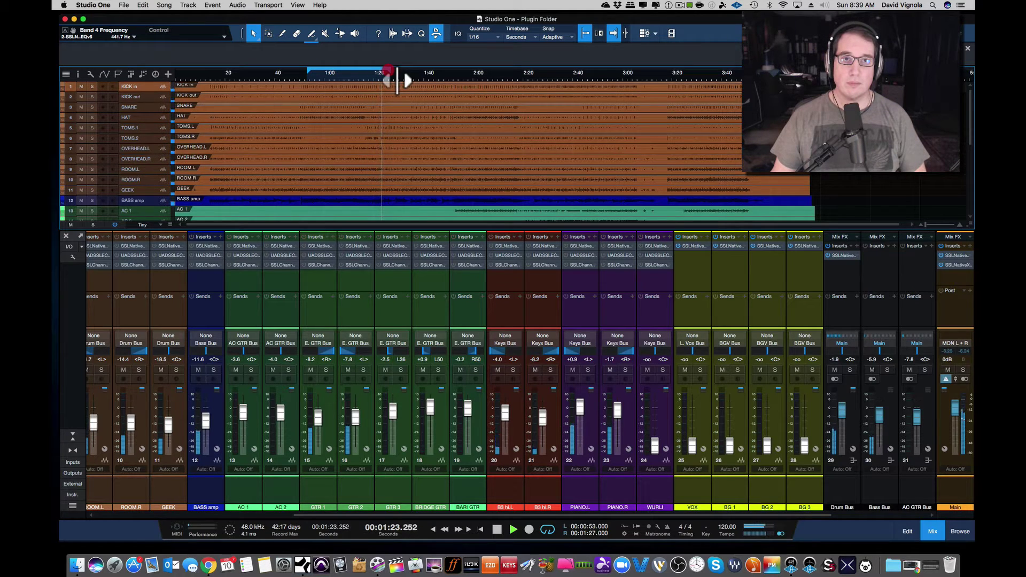
click(388, 75)
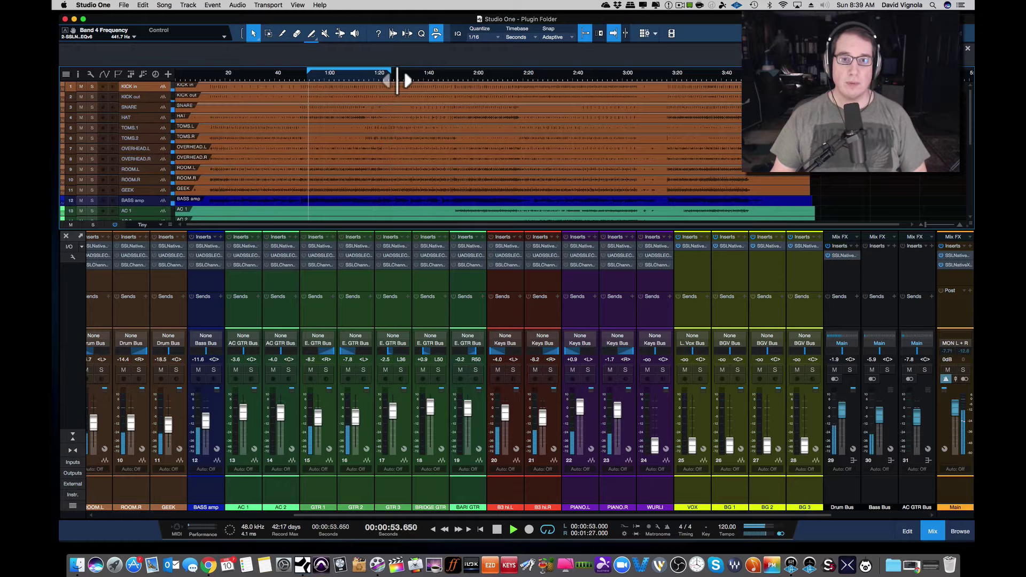
key(space)
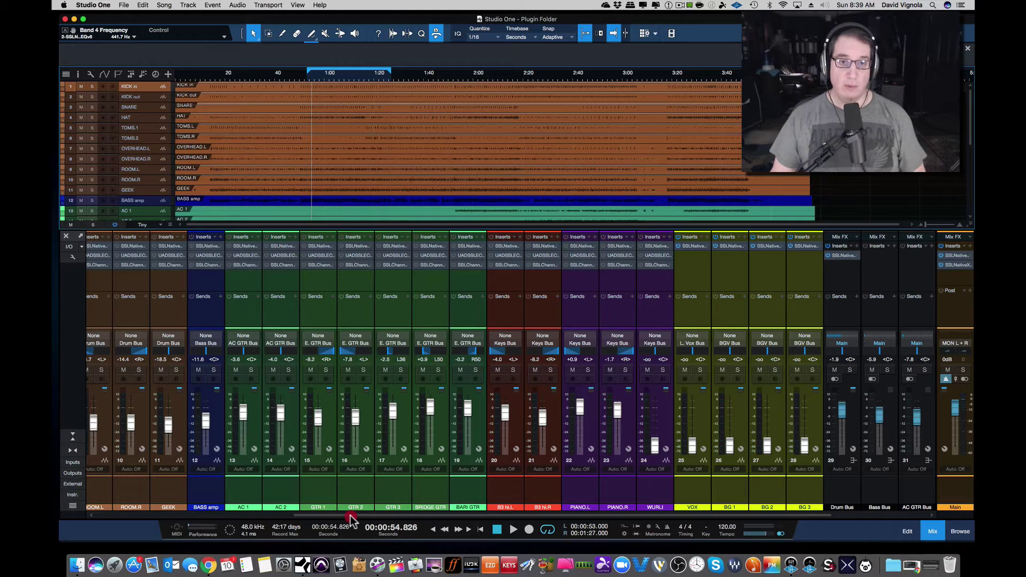
Step: Select the channels from KICK in through WURLI and activate SSL Native Channelstrip on all of them at once
drag(351, 518, 120, 515)
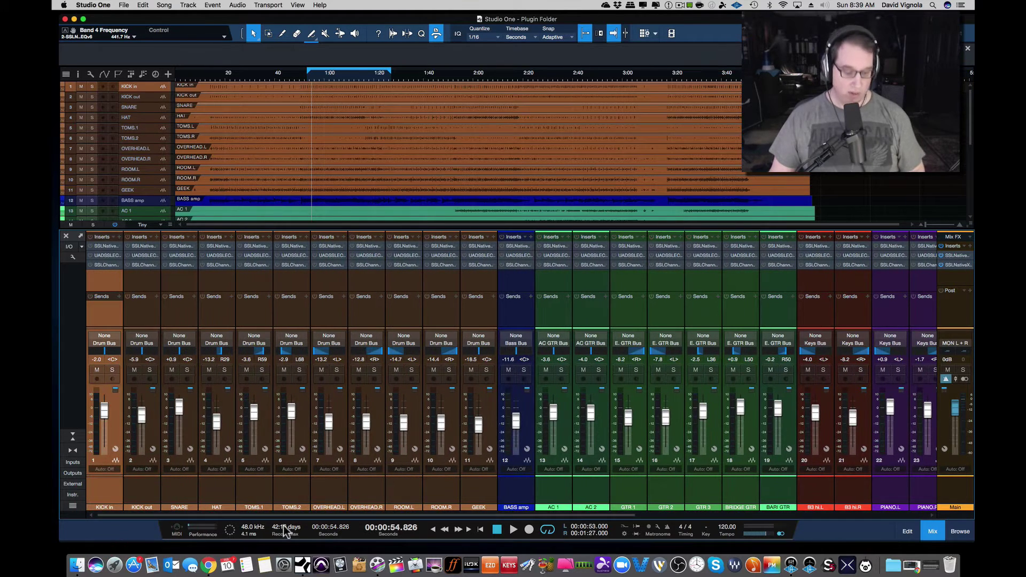
drag(353, 516, 585, 531)
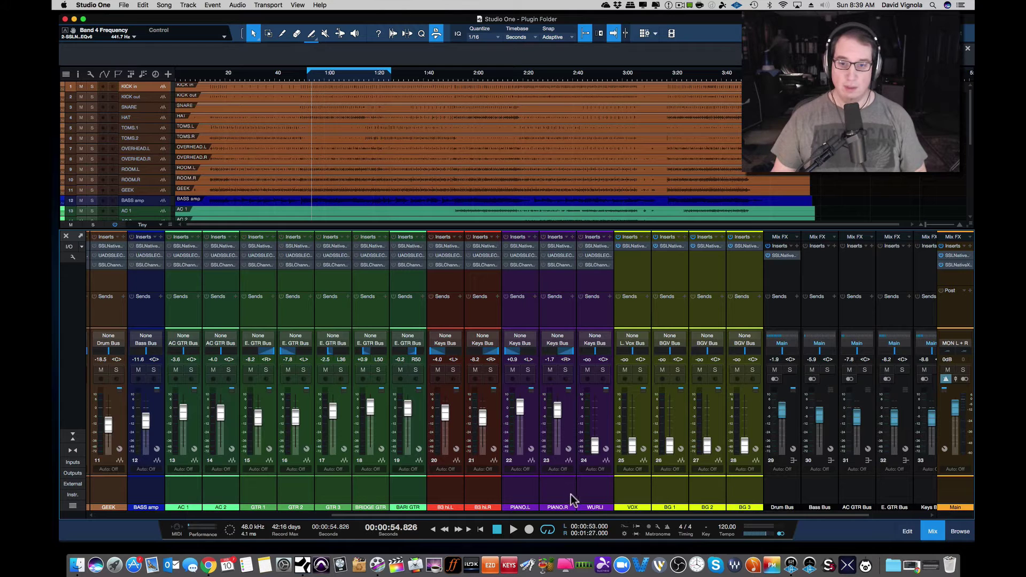
shift+click(593, 489)
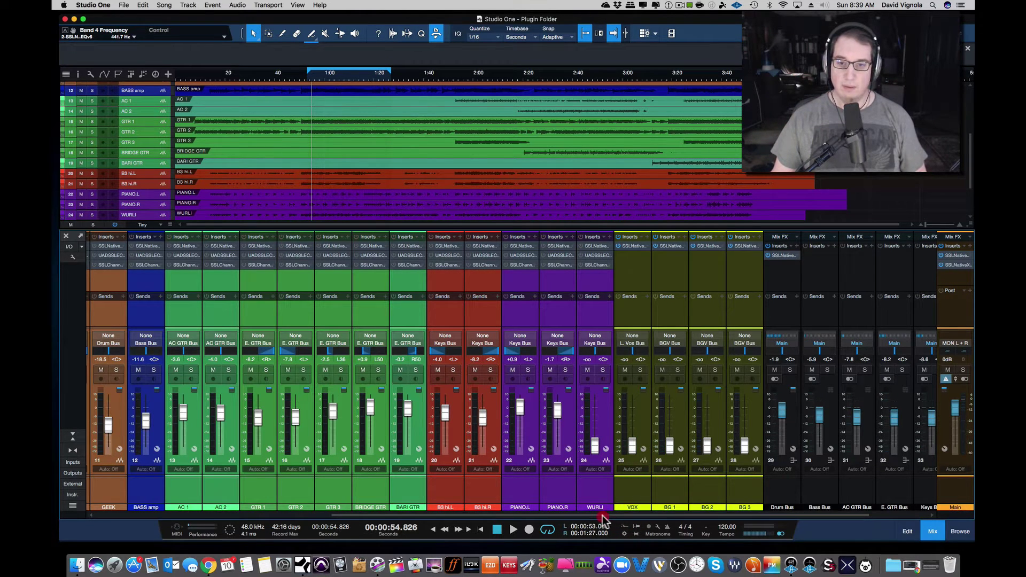
drag(603, 516, 364, 514)
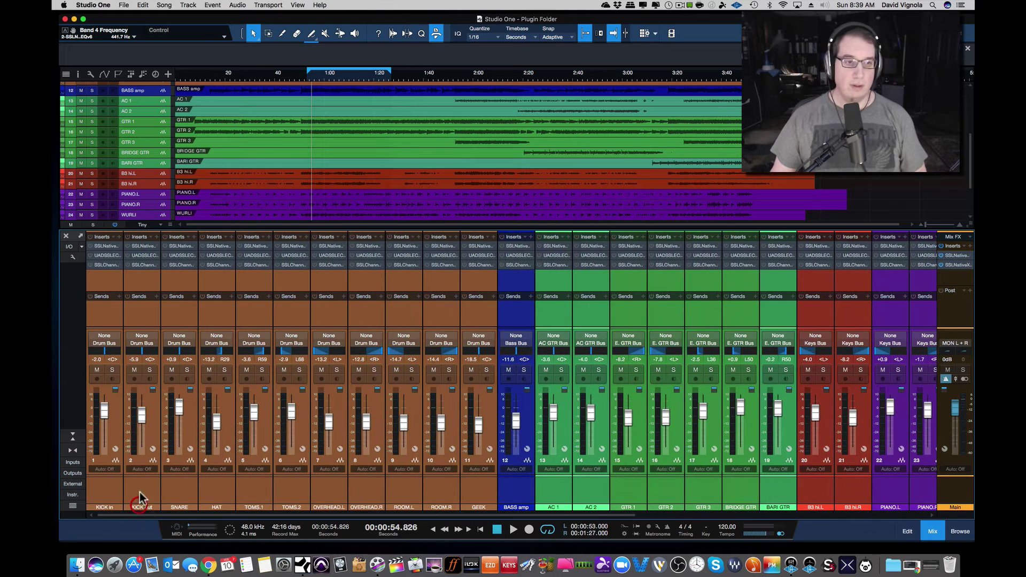
click(91, 246)
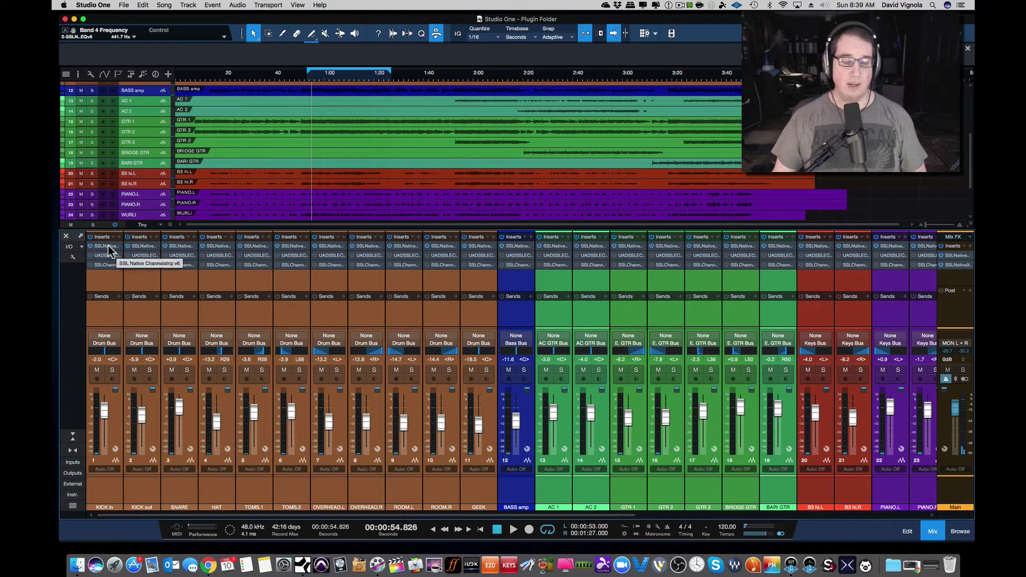
Step: View the KICK in channel's SSL Native Channelstrip and close its window
click(108, 245)
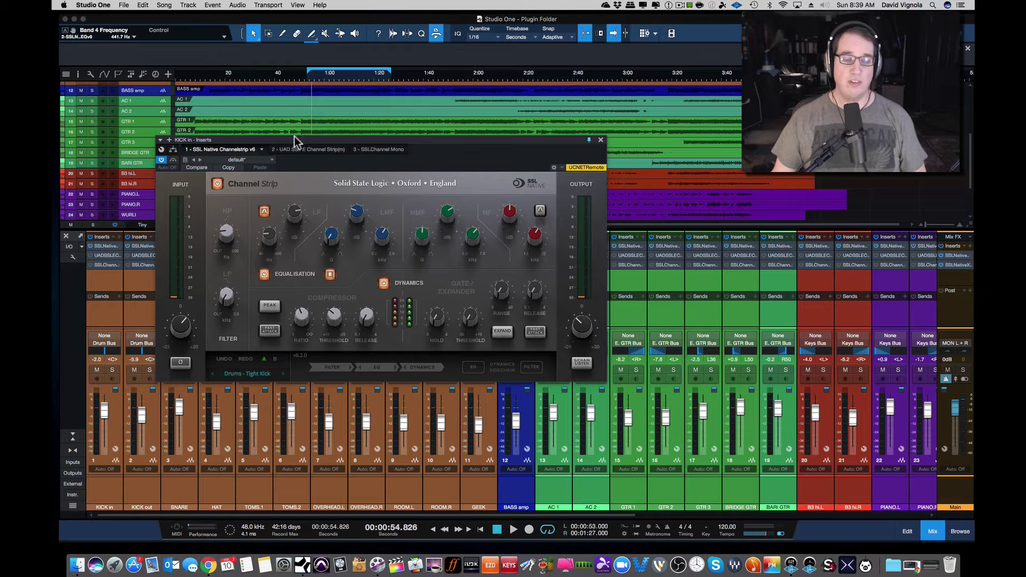
drag(294, 138, 289, 151)
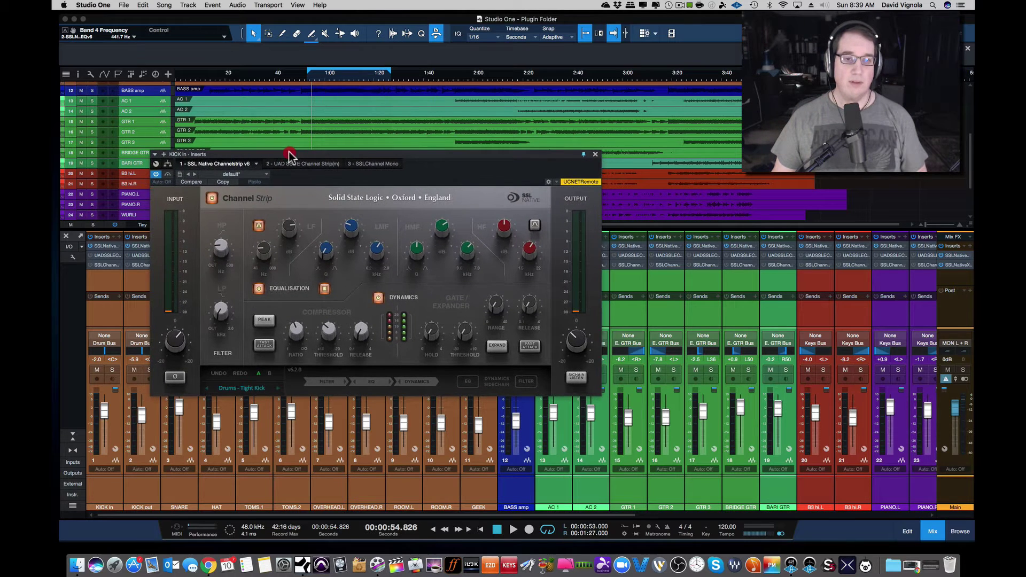
click(595, 155)
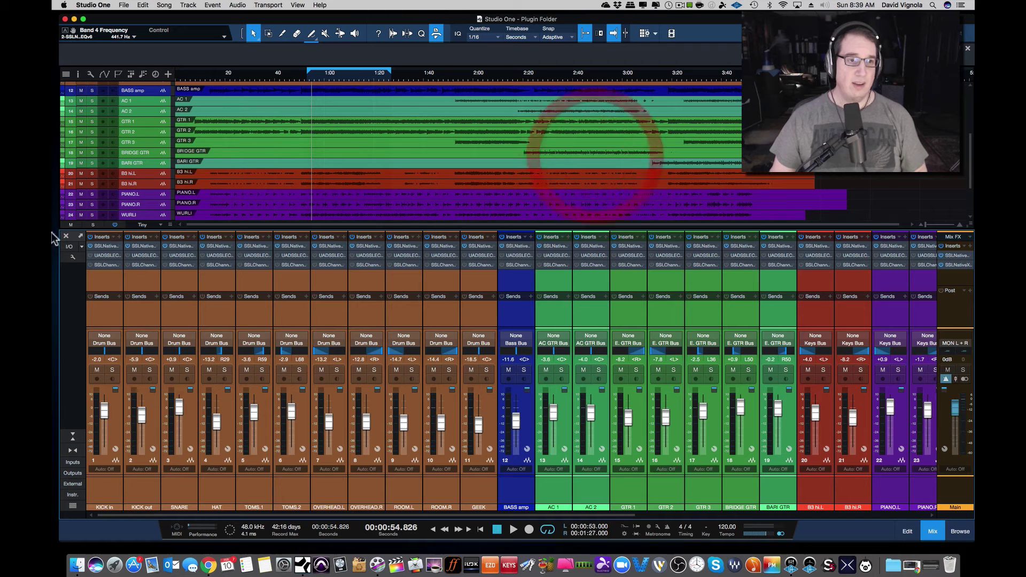
Step: Toggle SSL Native Channelstrip off and on across the selected channels, and open KICK in's strip slightly lower on screen during playback
click(89, 245)
click(89, 246)
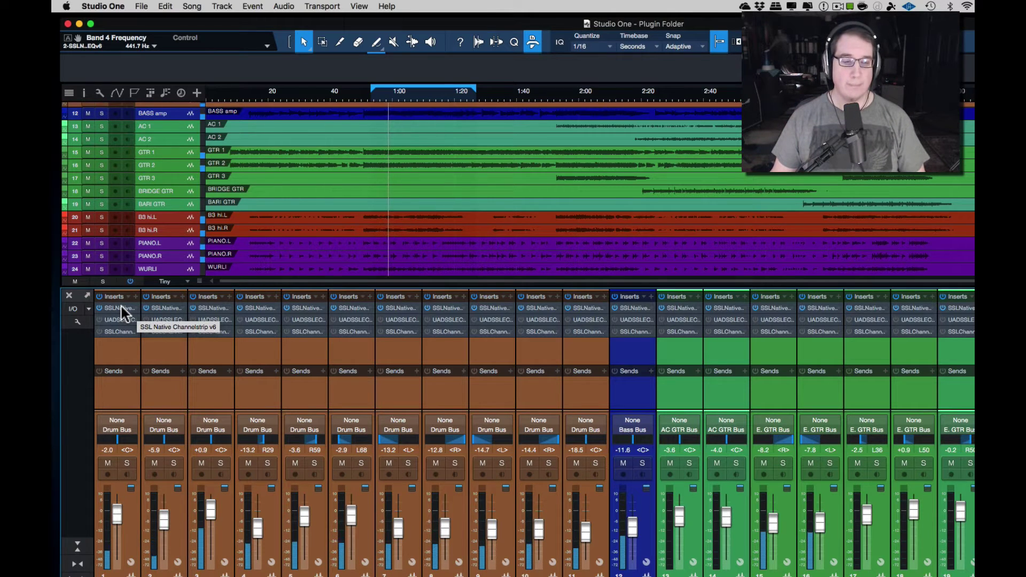
click(121, 310)
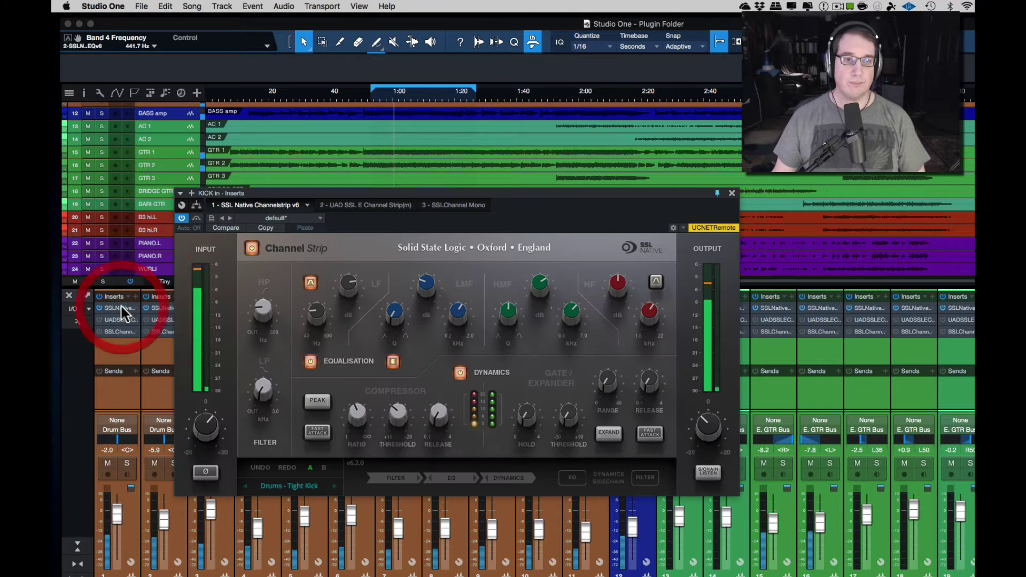
click(292, 196)
drag(292, 196, 306, 217)
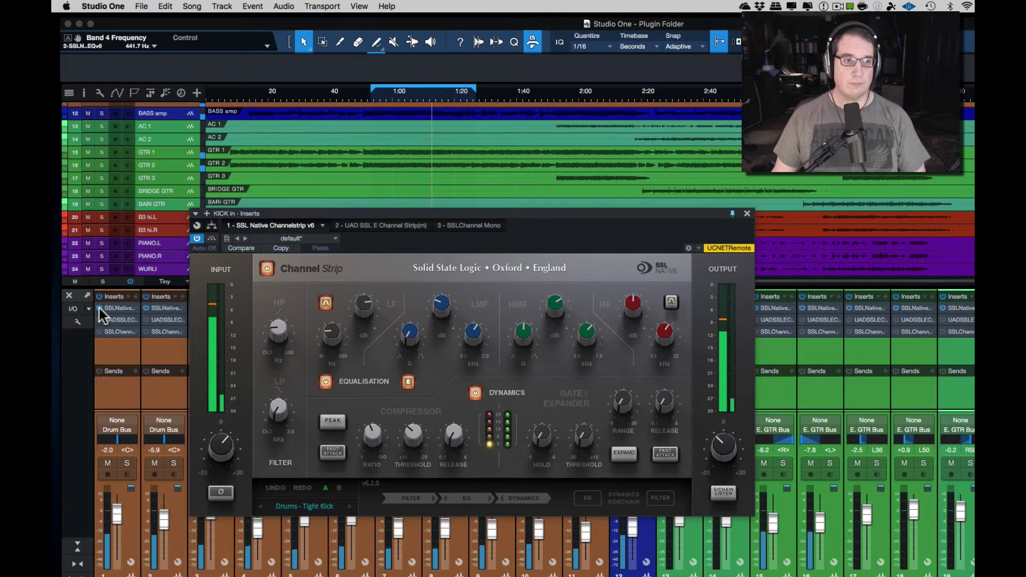
Step: Compare the looped section with SSL Native Channelstrip bypassed and active across the selected channels, then close KICK in's strip window
click(100, 309)
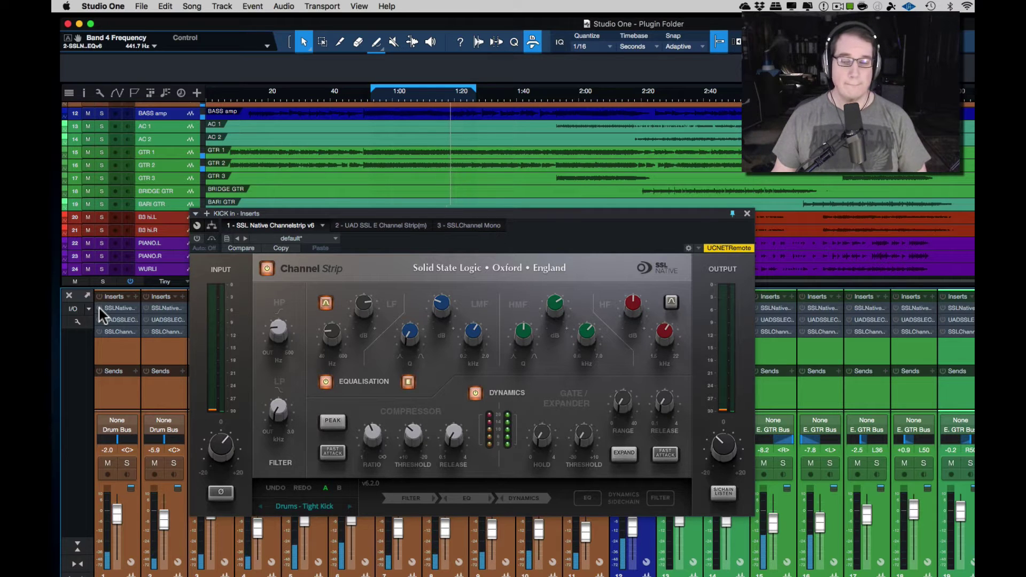
click(100, 308)
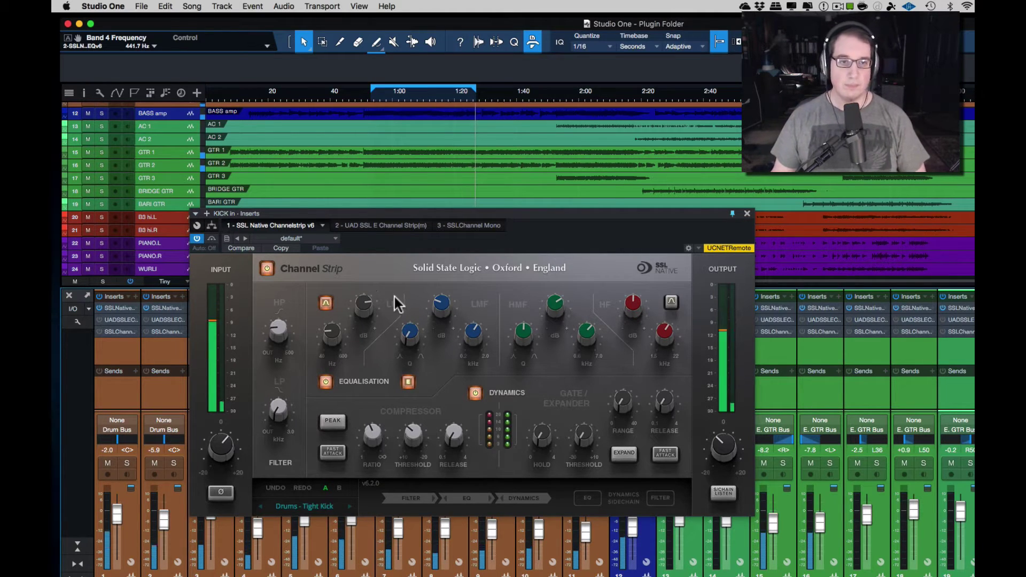
click(99, 309)
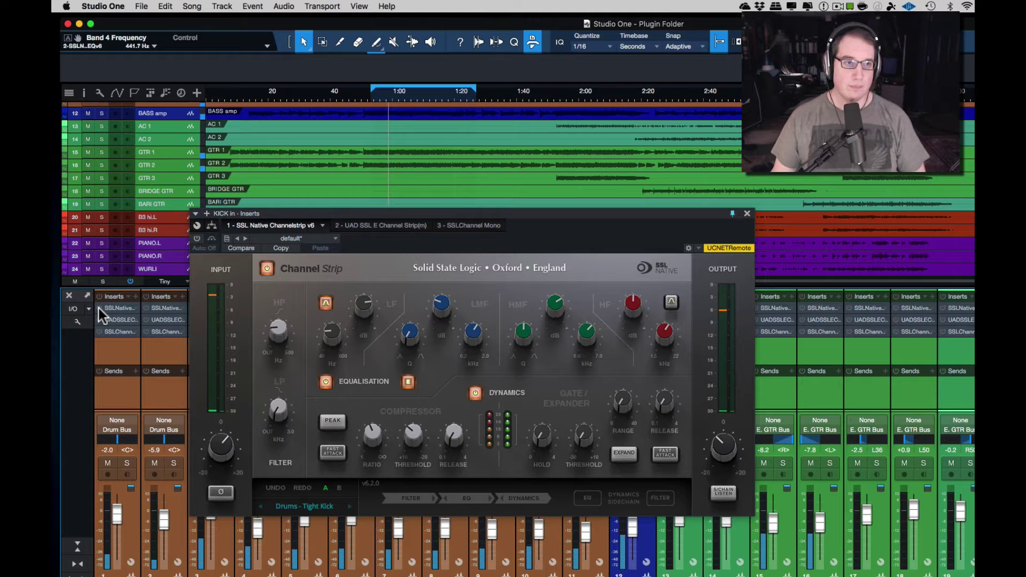
click(99, 308)
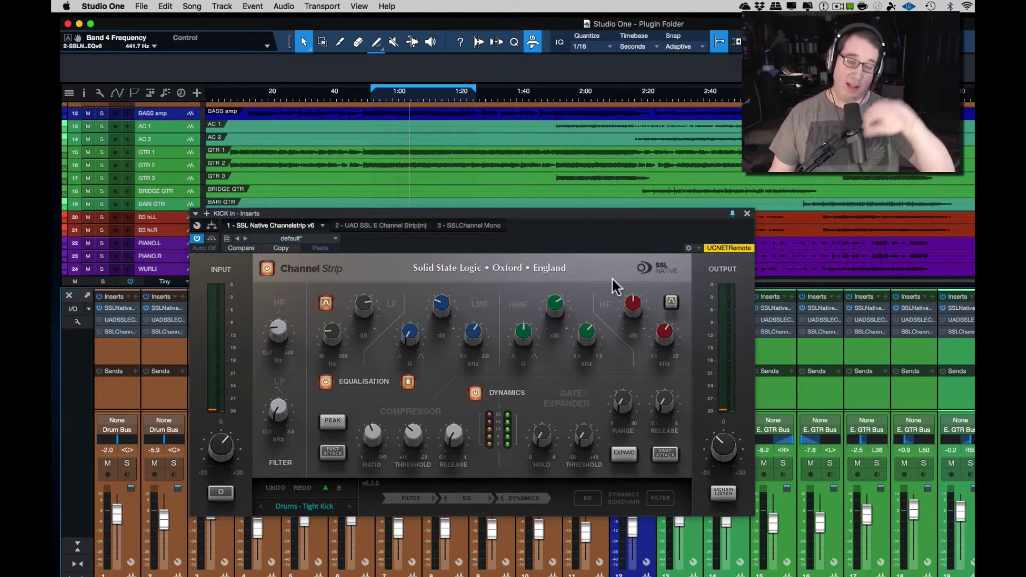
click(747, 214)
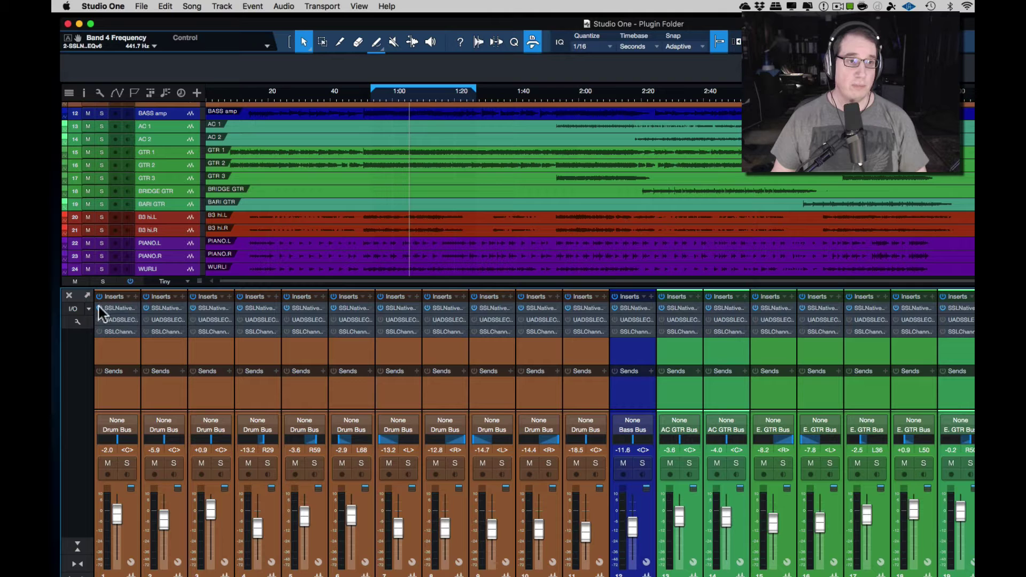
Step: Switch all selected channels from SSL Native to UAD SSL E Channel Strip, and open KICK in's UAD strip while playing from the loop start
click(99, 319)
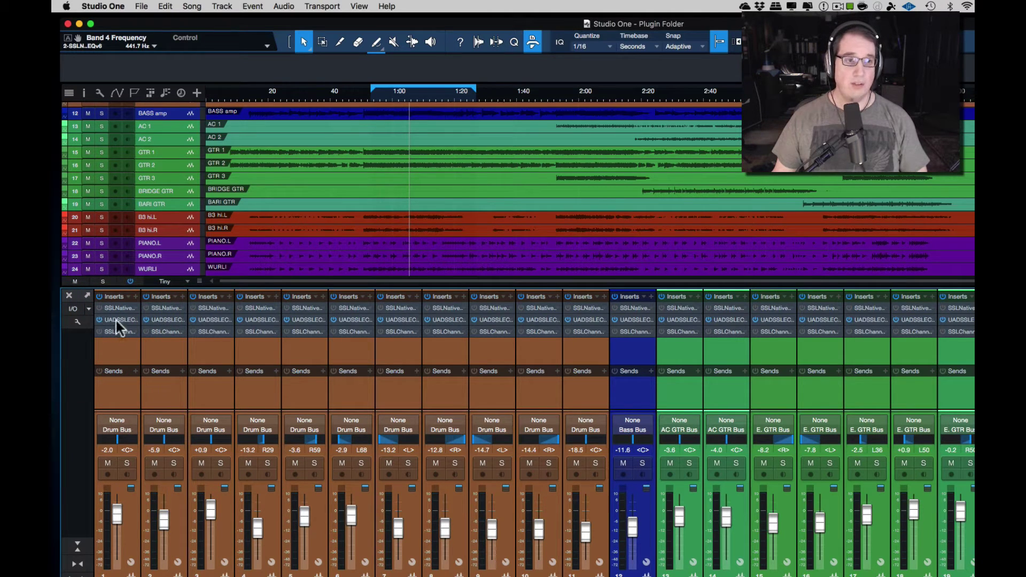
click(118, 320)
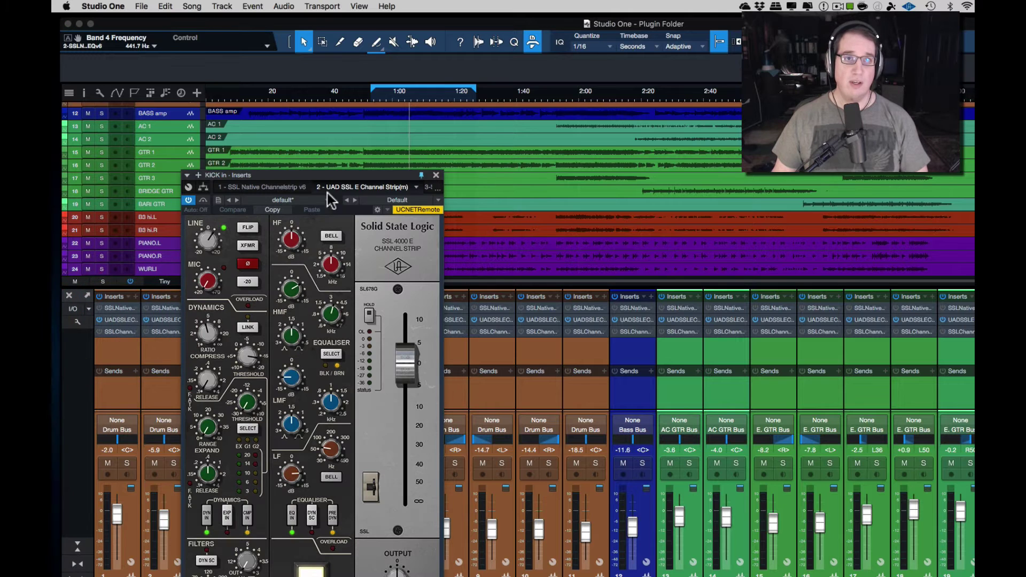
click(374, 100)
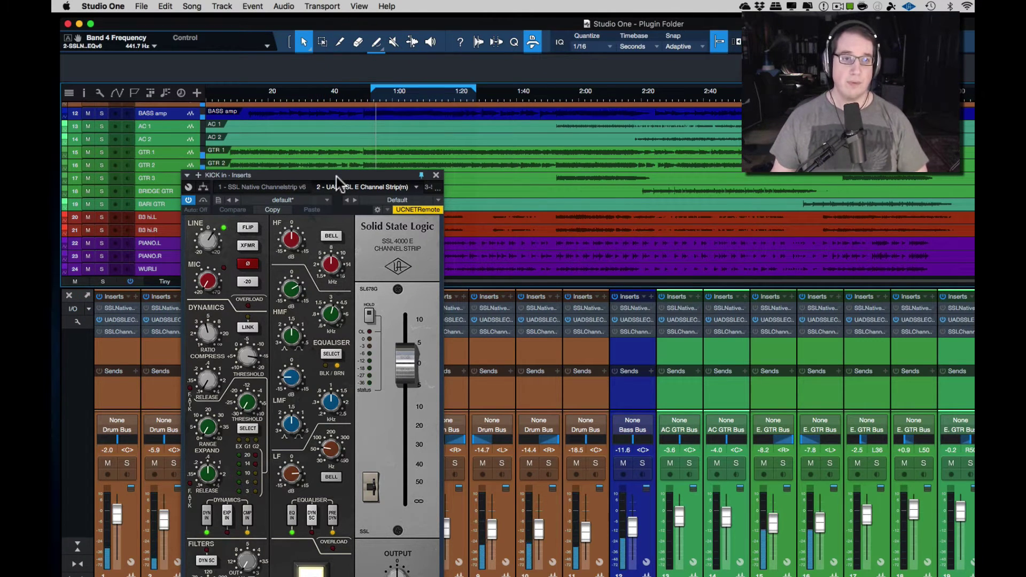
drag(335, 176, 401, 170)
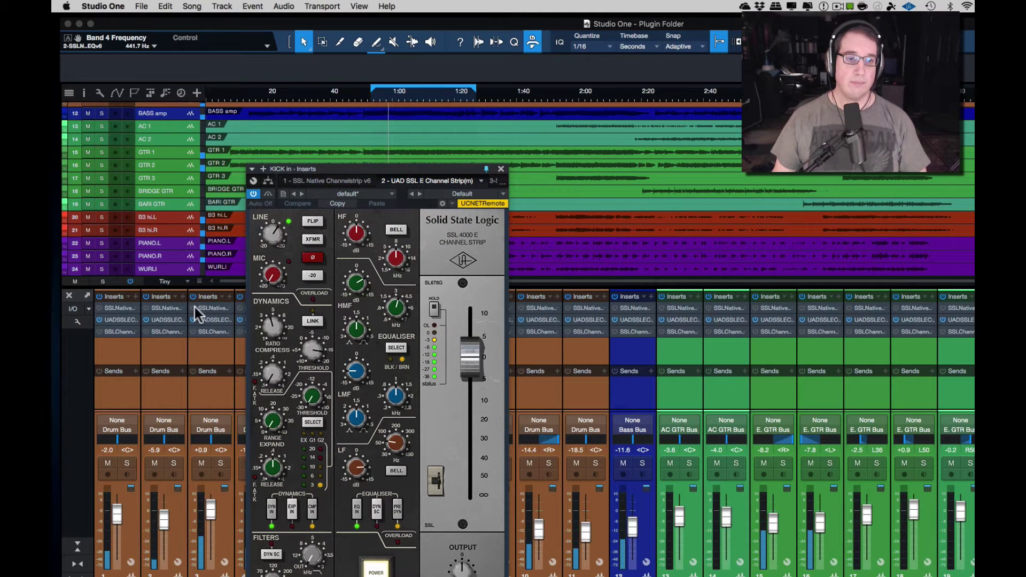
Step: Toggle the UAD SSL E Channel Strip off and on across the selected channels during playback, and close KICK in's UAD window
click(100, 321)
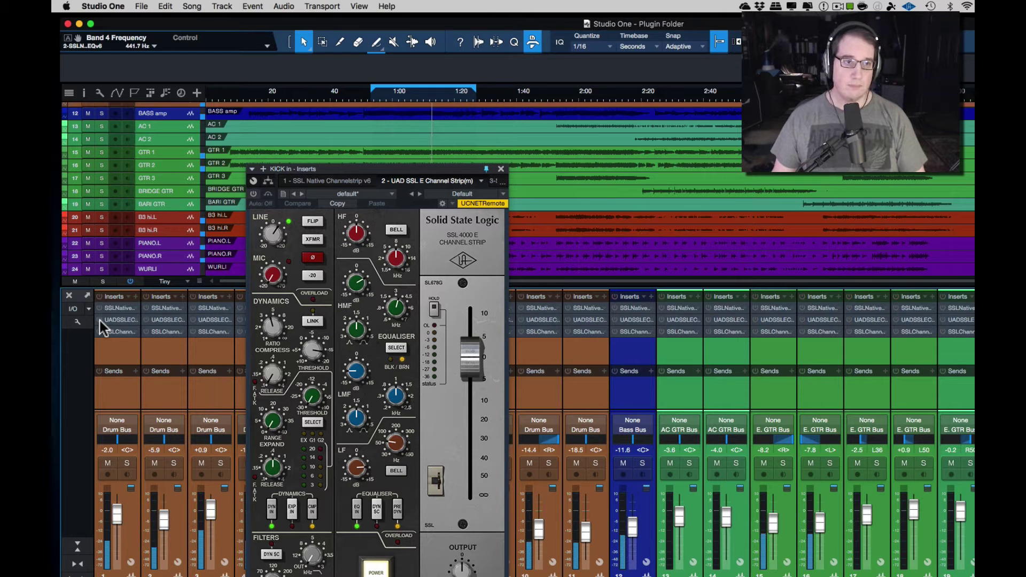
alt+click(99, 320)
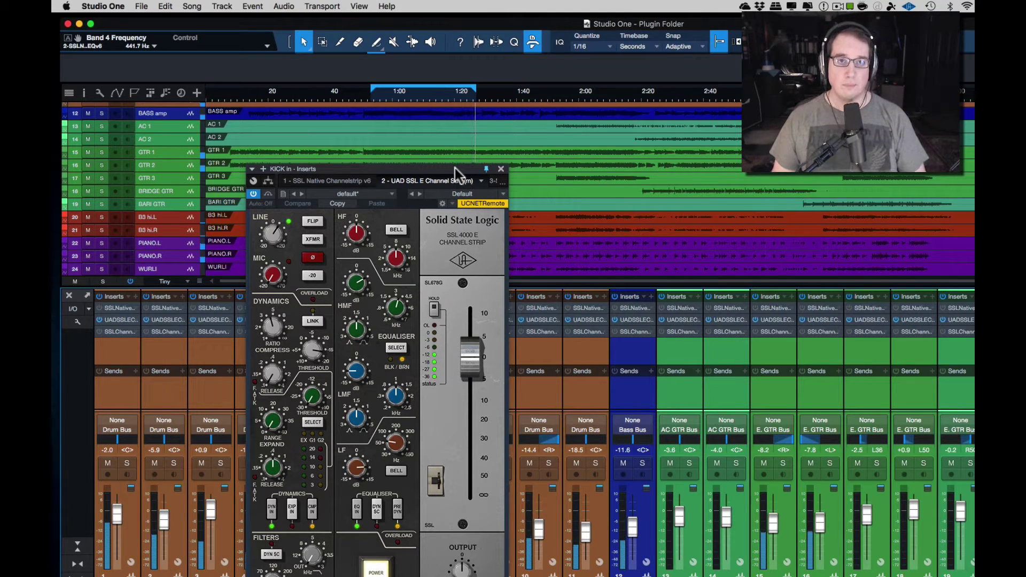
click(501, 169)
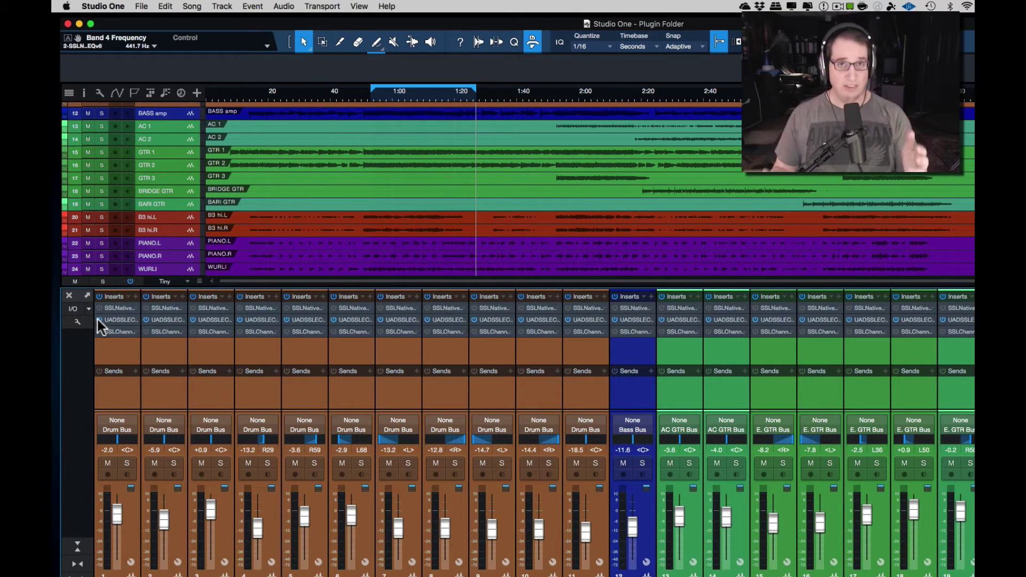
Step: Bypass the UAD SSL E Channel Strip on all selected channels, and briefly view KICK in's SSL Native Channelstrip
click(99, 320)
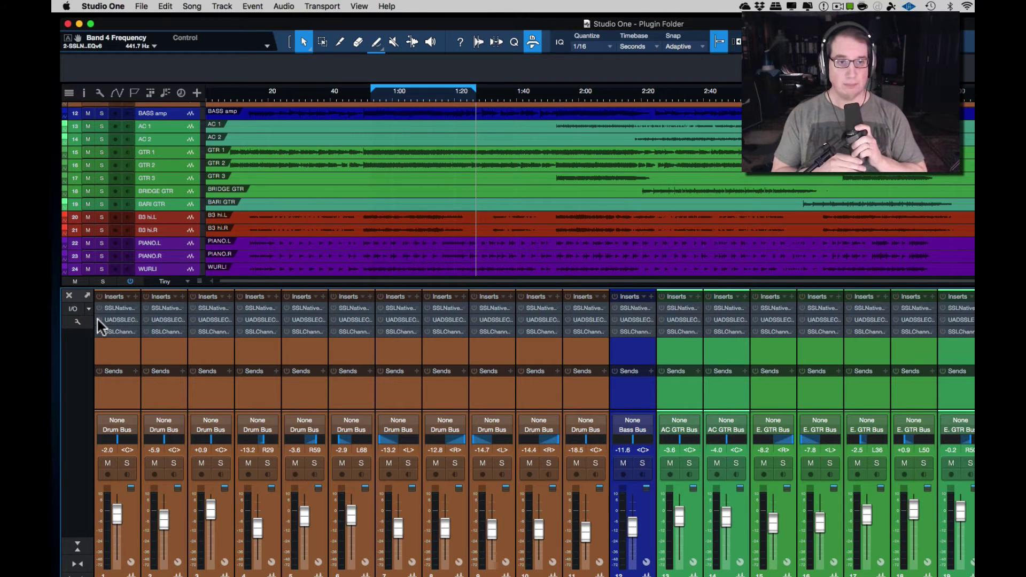
click(116, 308)
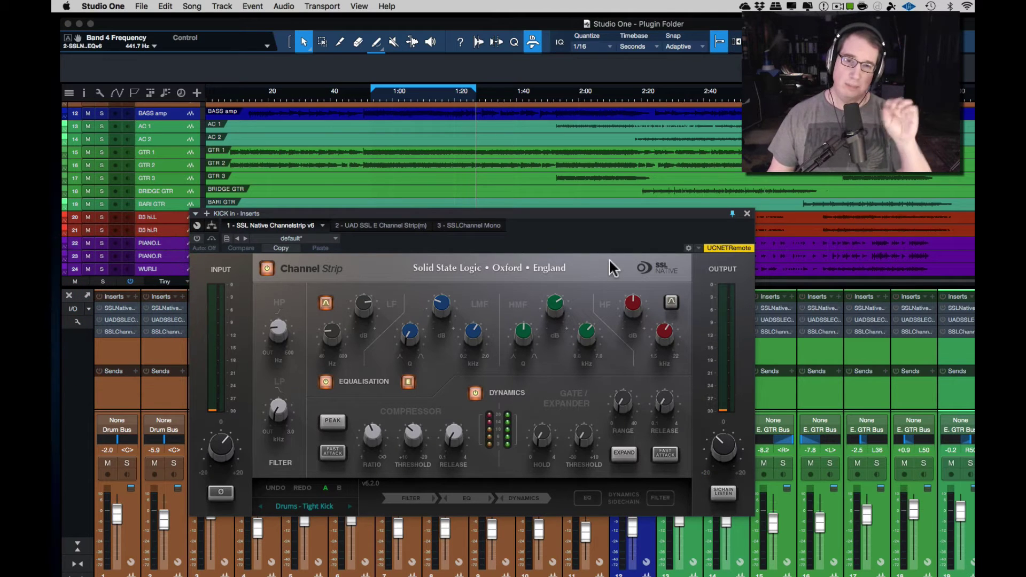
click(746, 214)
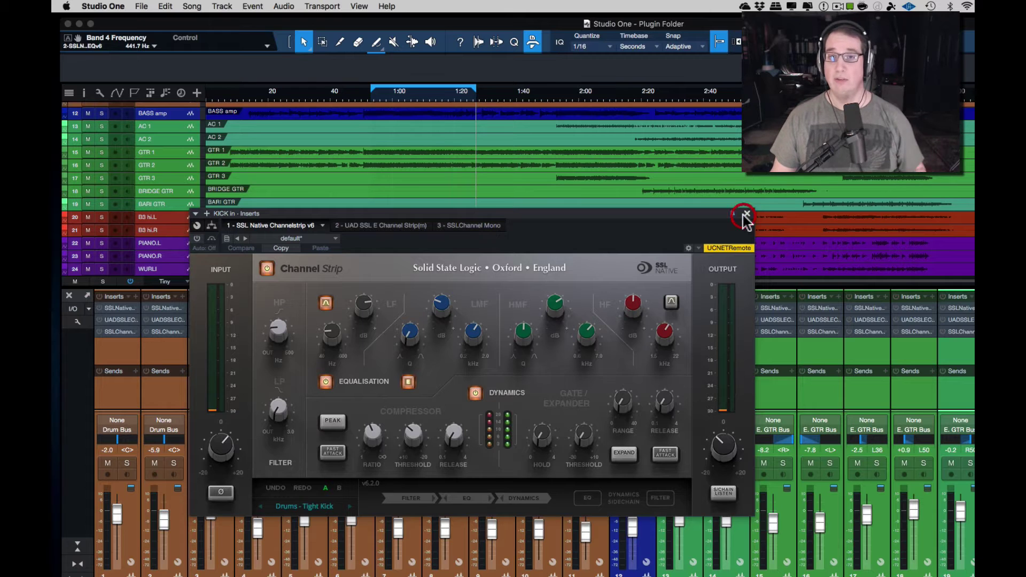
Step: Open KICK in's Waves SSLChannel Mono beside its first channel strips, and switch SSLChannel on and off across the selected channels
click(107, 331)
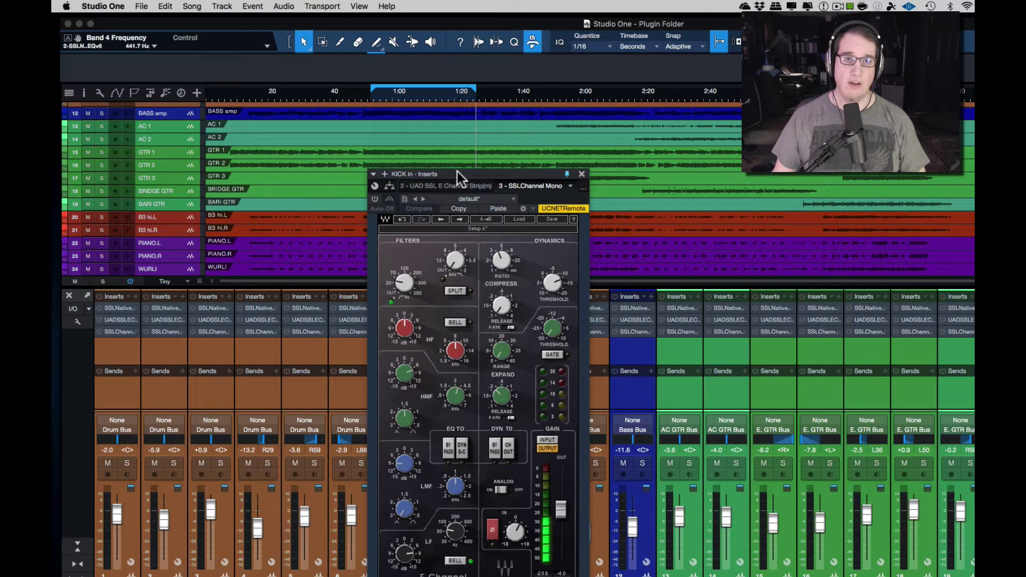
drag(457, 171, 401, 163)
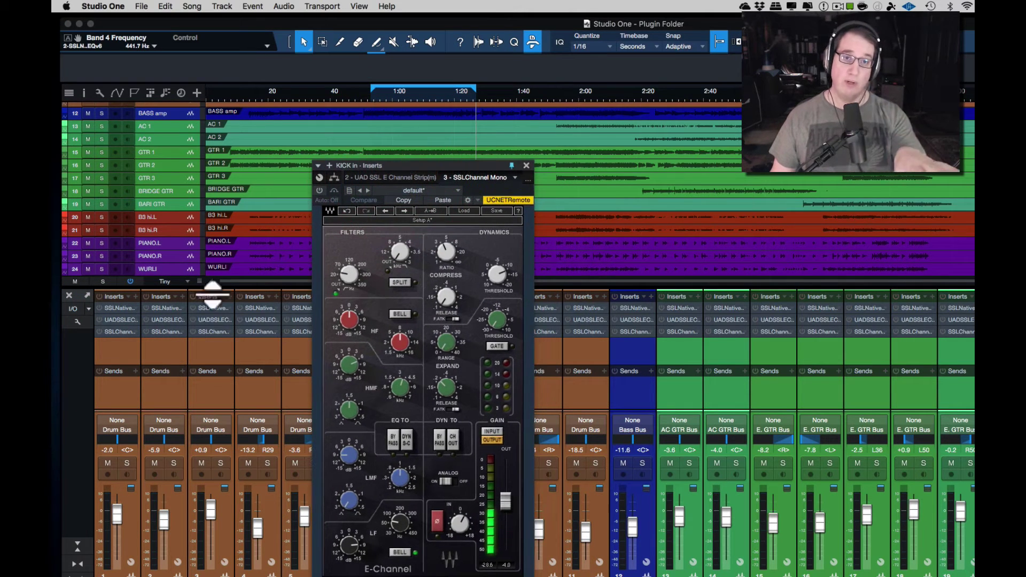
click(99, 331)
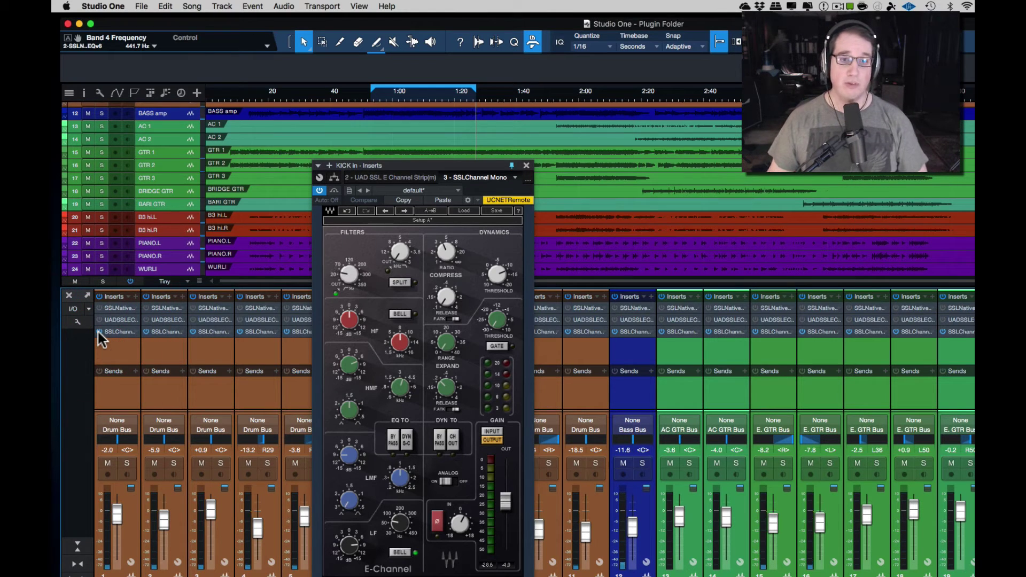
click(99, 331)
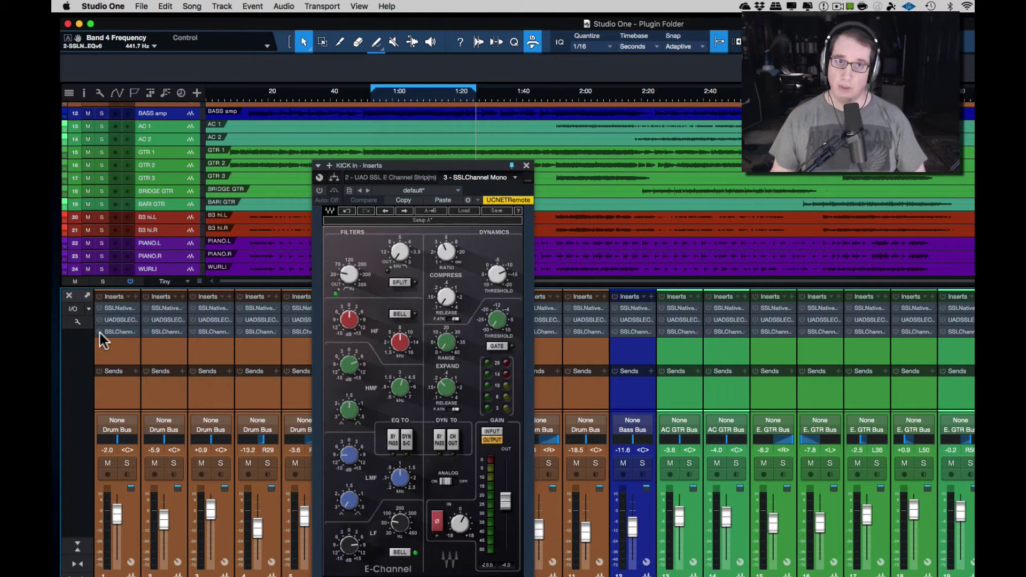
Step: Play from the loop start, toggling Waves SSLChannel across the selected channels; leave it active and close KICK in's window
click(376, 95)
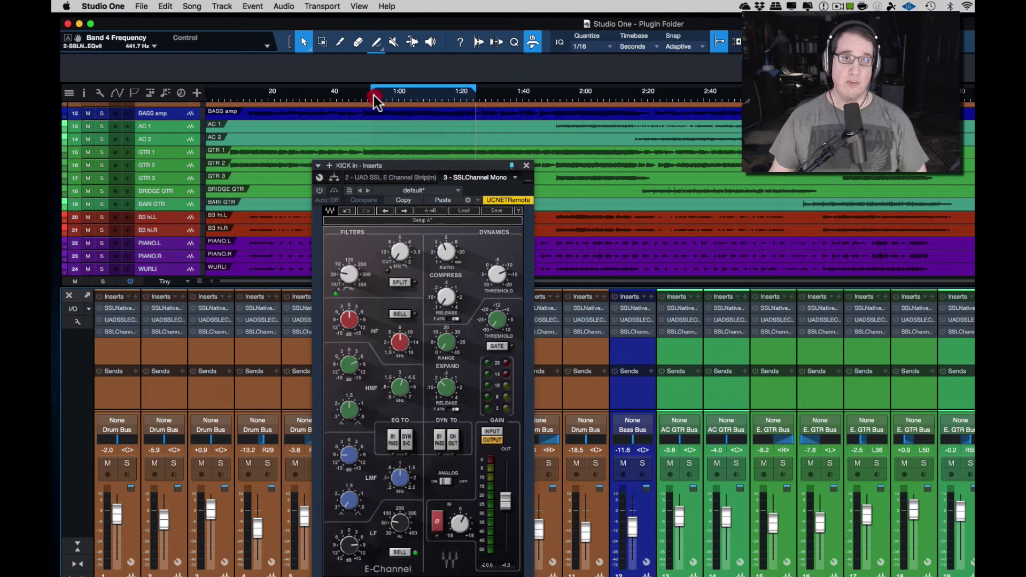
click(99, 331)
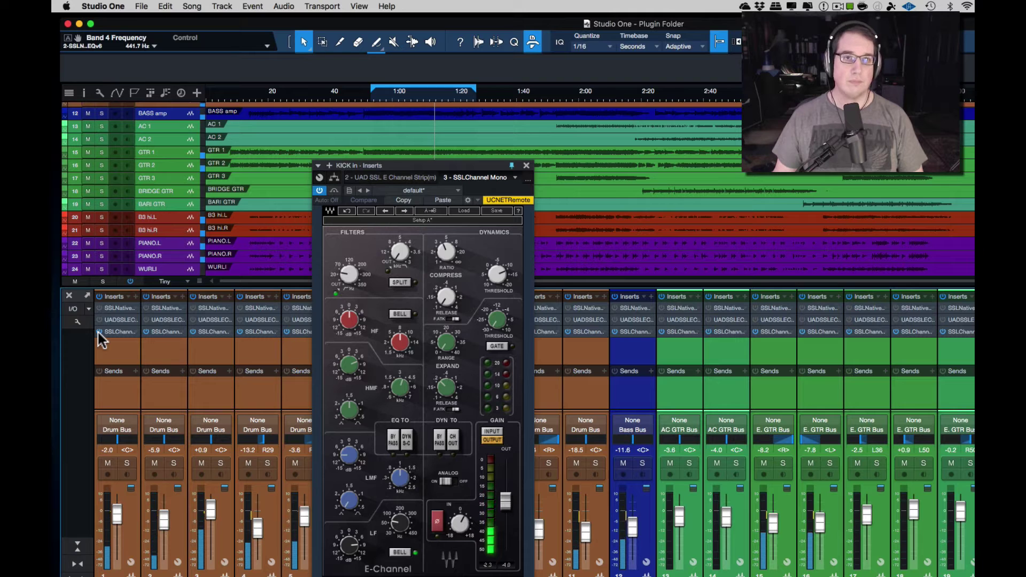
click(99, 332)
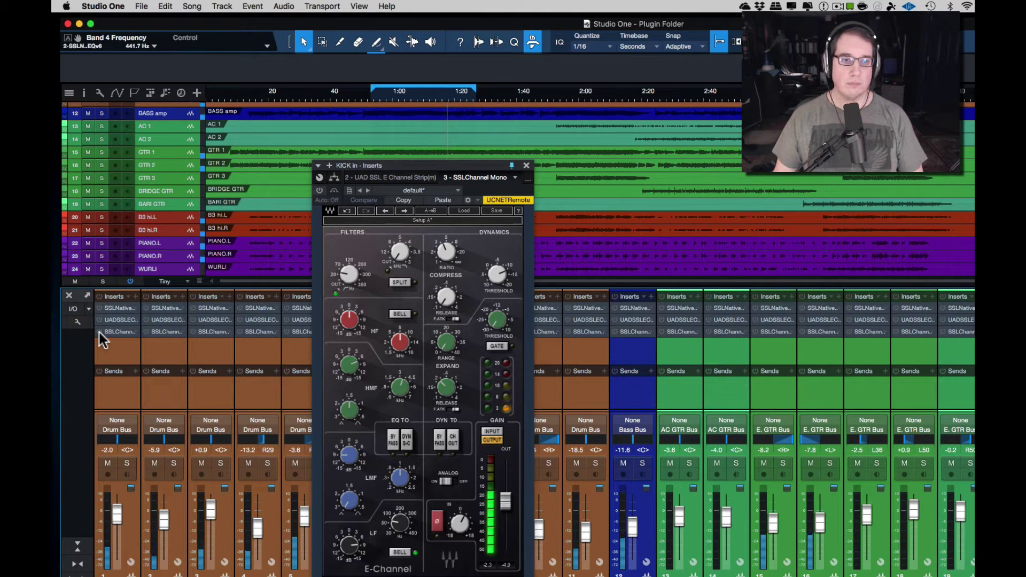
click(98, 331)
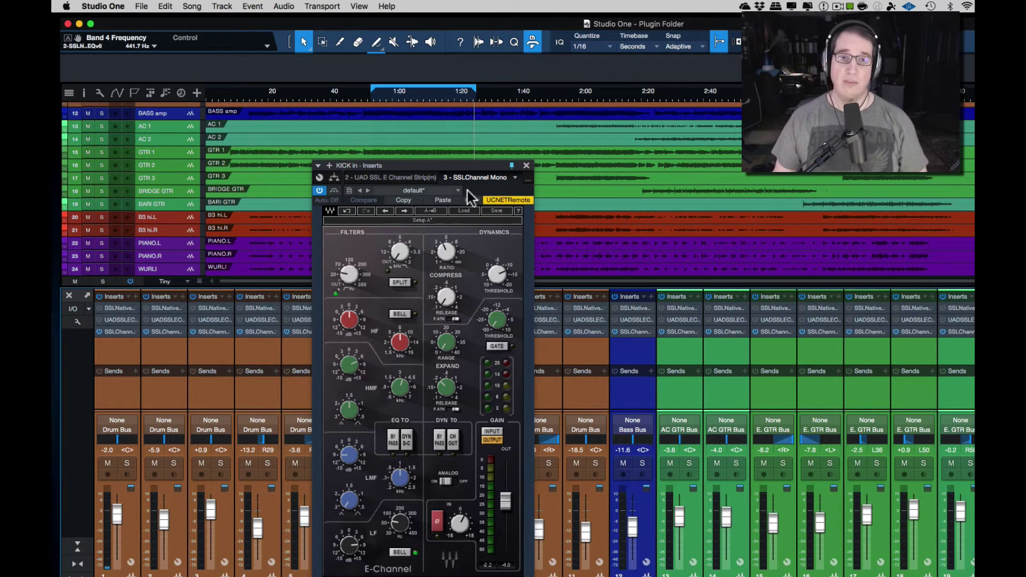
click(526, 166)
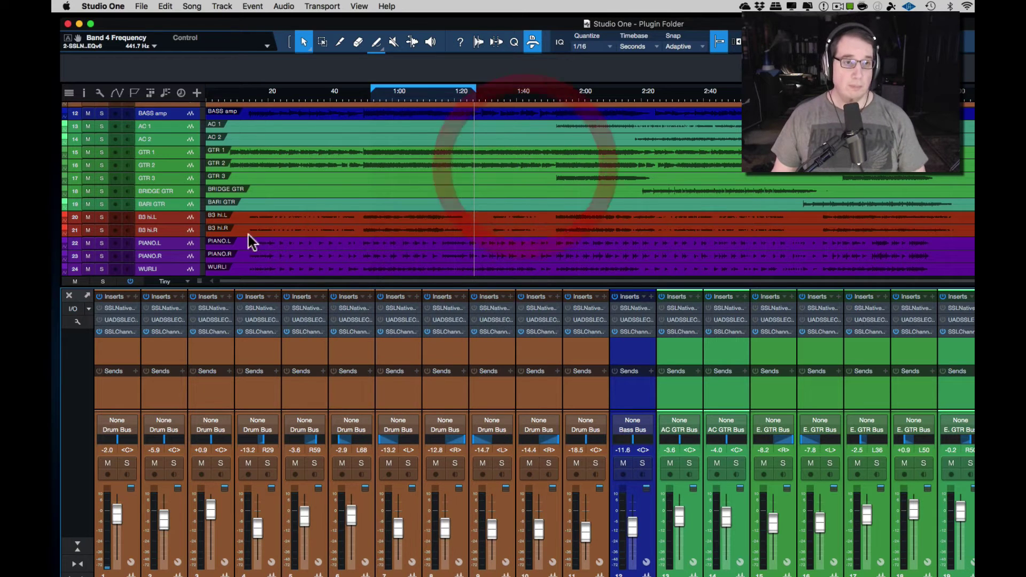
Step: View KICK in's SSL Native, UAD SSL E and Waves SSLChannel windows one after another, closing each
click(126, 309)
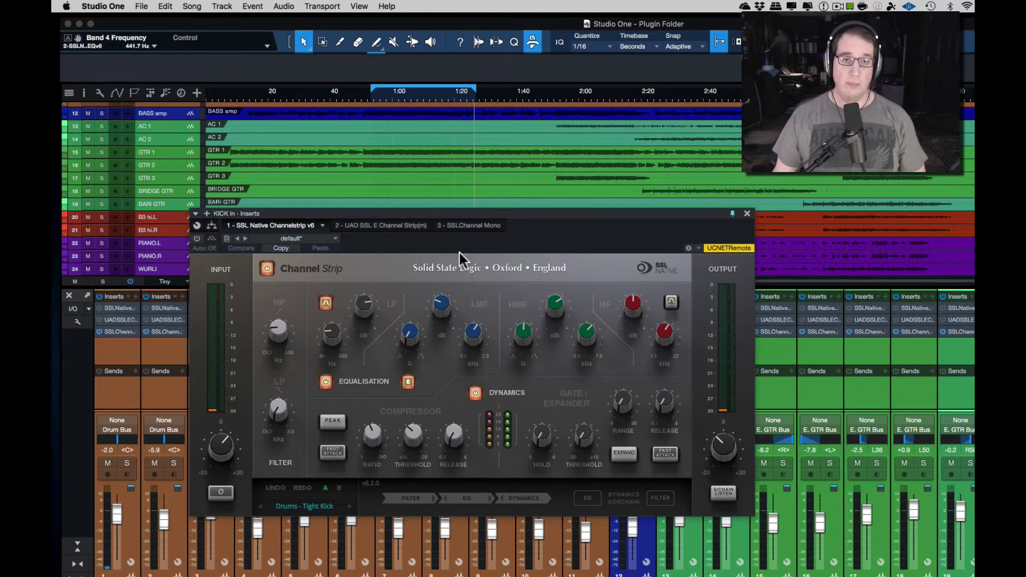
click(747, 214)
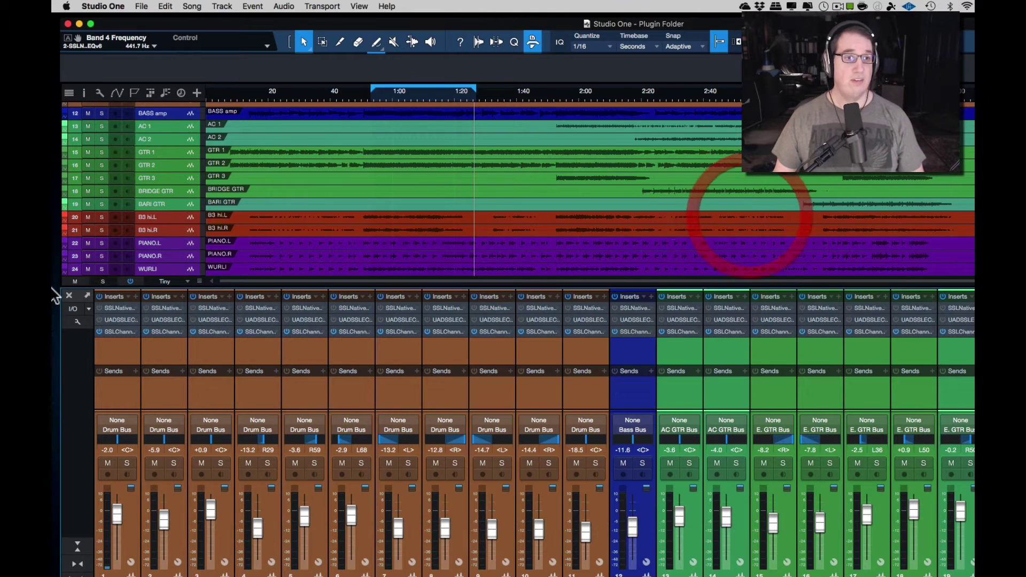
click(115, 319)
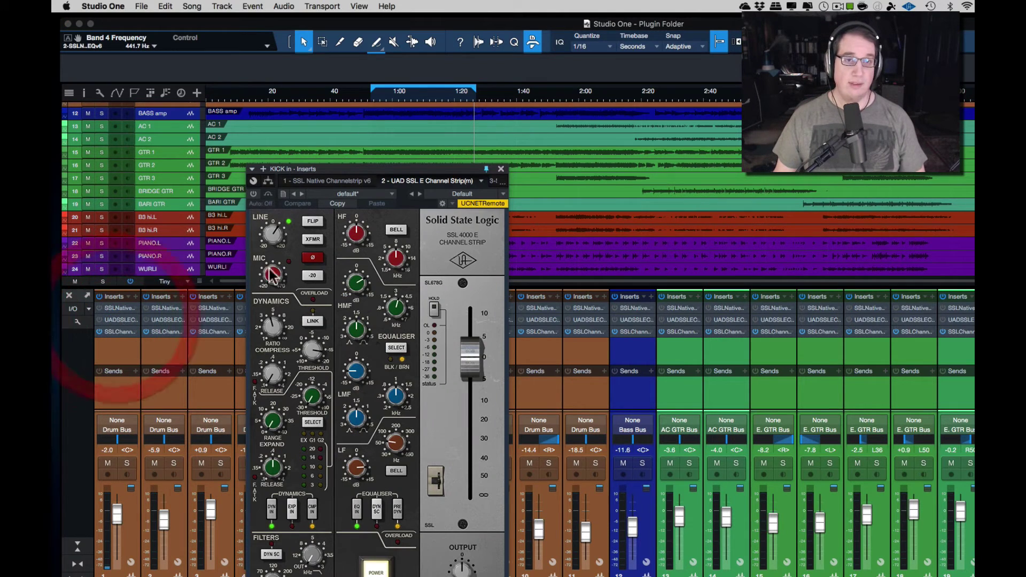
click(501, 168)
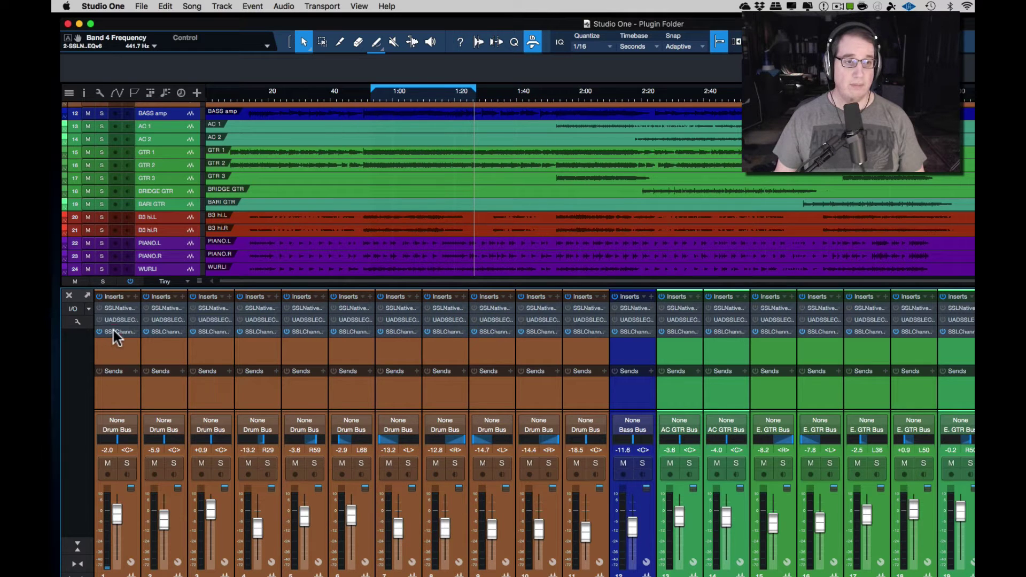
click(113, 331)
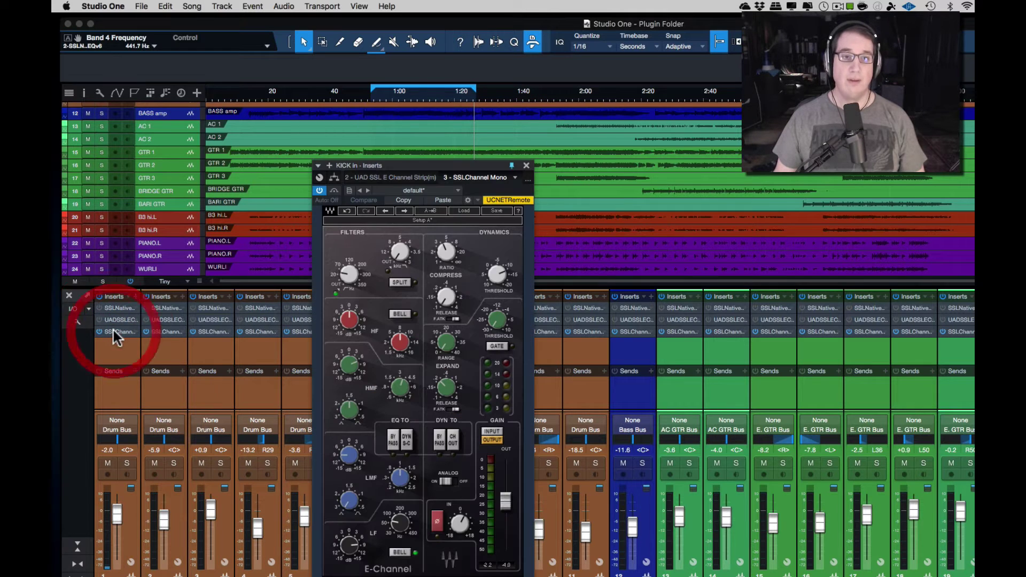
click(525, 166)
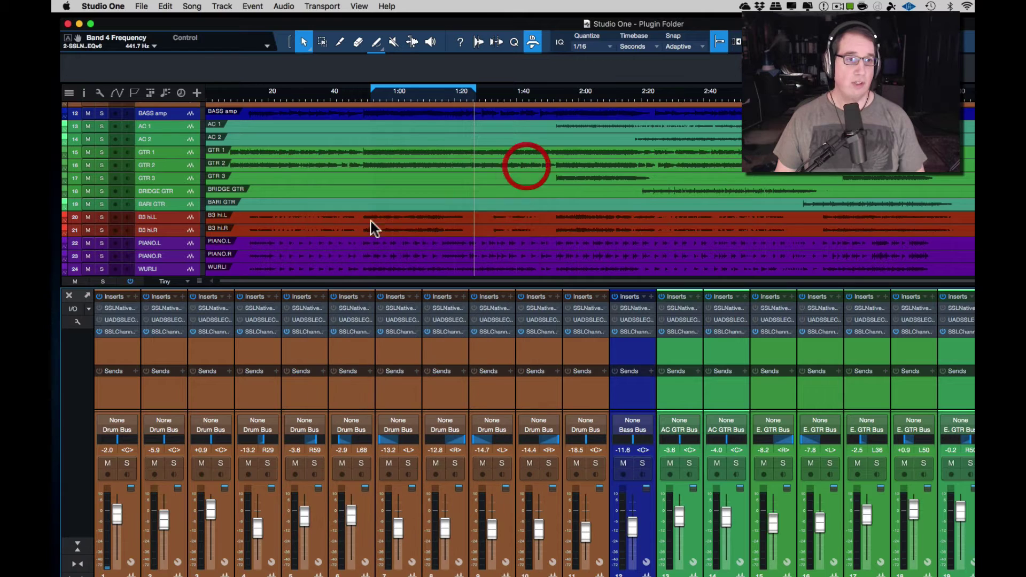
Step: Open KICK in's SSL Native, UAD SSL E and Waves SSLChannel windows together and spread them out with UAD and Waves side by side
click(118, 308)
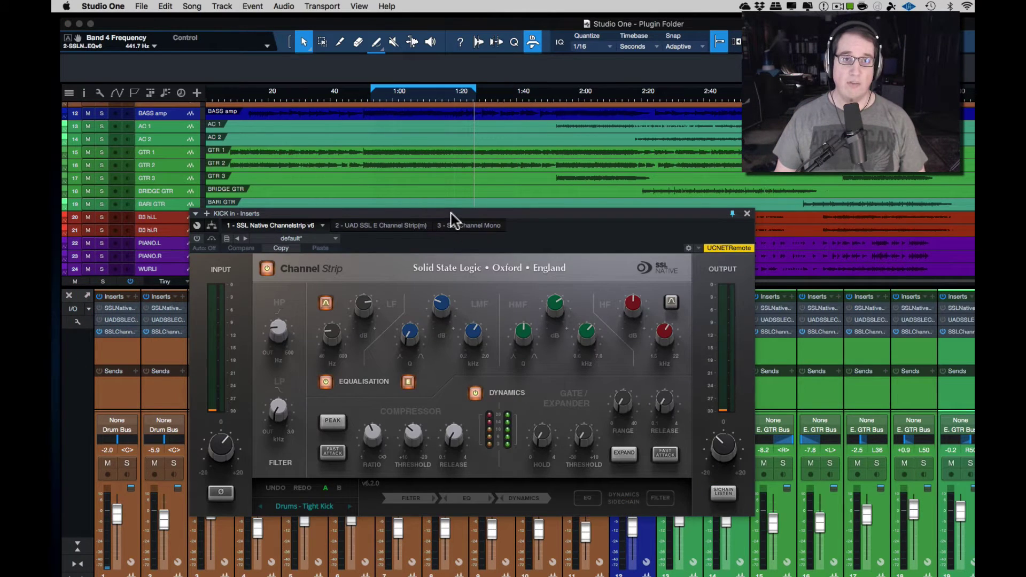
drag(450, 213, 722, 372)
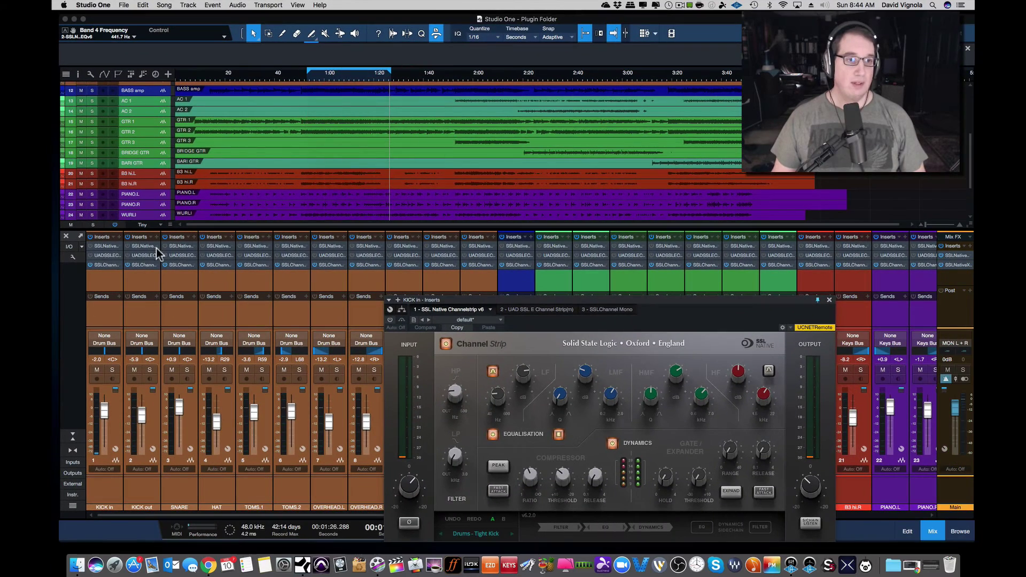
click(106, 256)
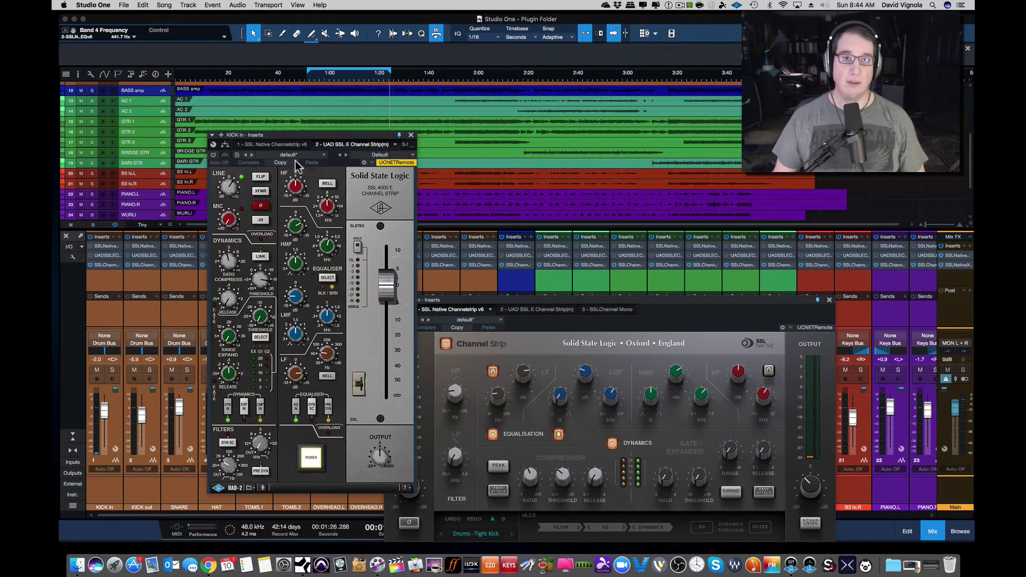
click(107, 265)
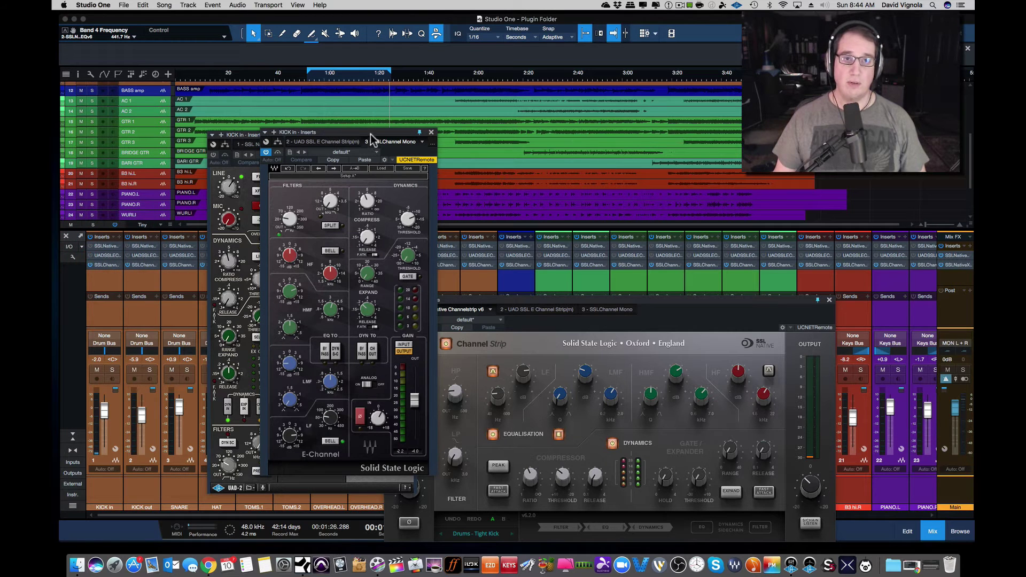
drag(476, 141, 484, 144)
drag(330, 136, 255, 180)
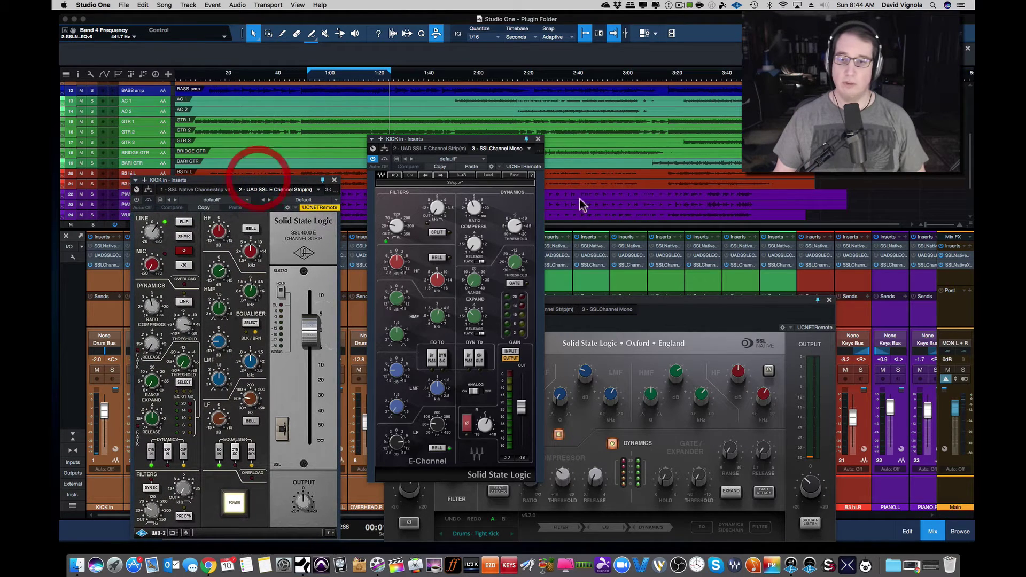
Step: Arrange KICK in's three channel strip windows side by side in the order SSL Native, UAD SSL E, Waves SSLChannel, leaving the mixer's inserts reachable
drag(707, 300, 843, 298)
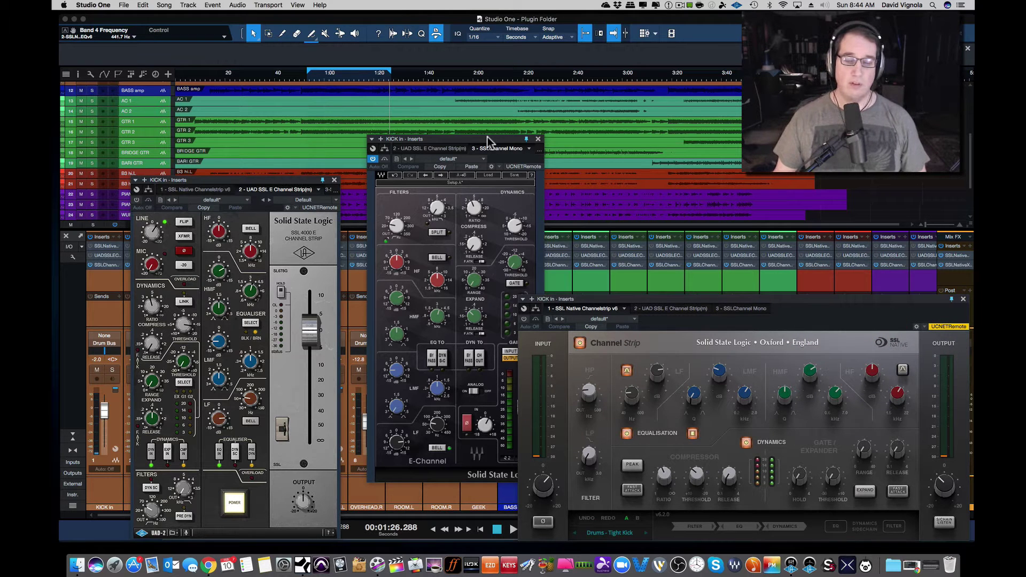
drag(641, 298, 193, 312)
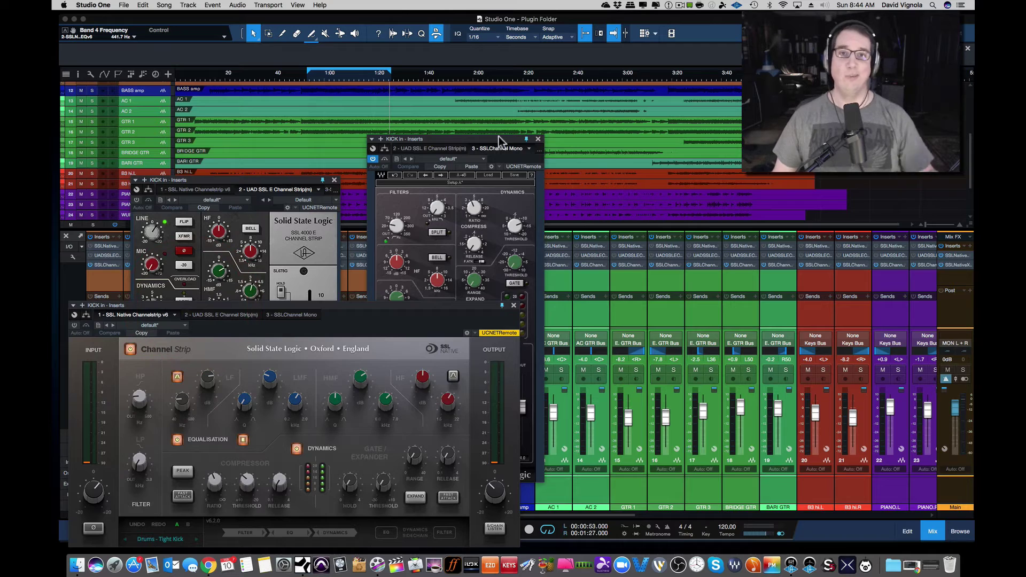
click(527, 140)
drag(527, 141, 925, 179)
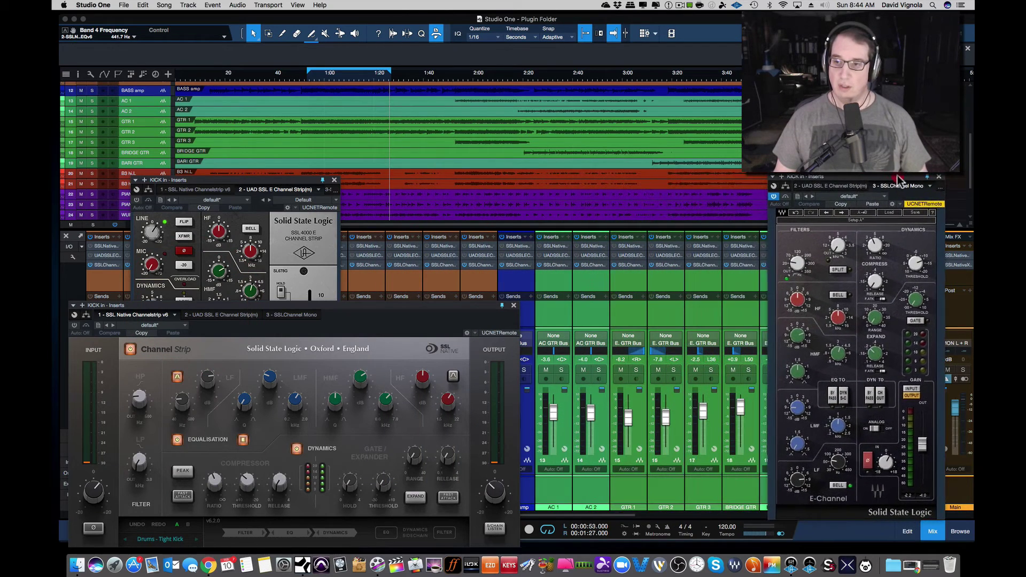
click(303, 180)
drag(303, 180, 714, 179)
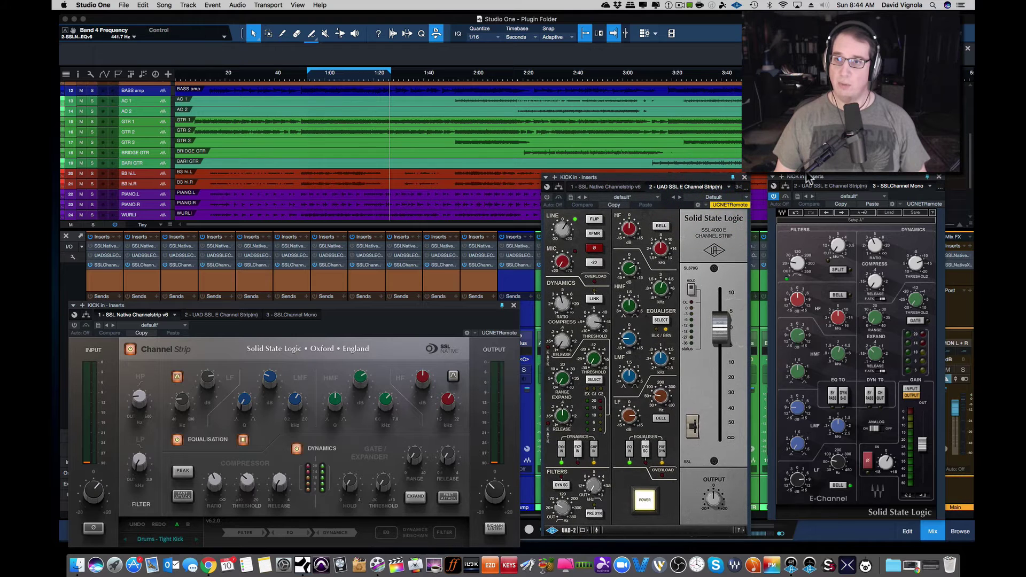
drag(809, 180, 802, 179)
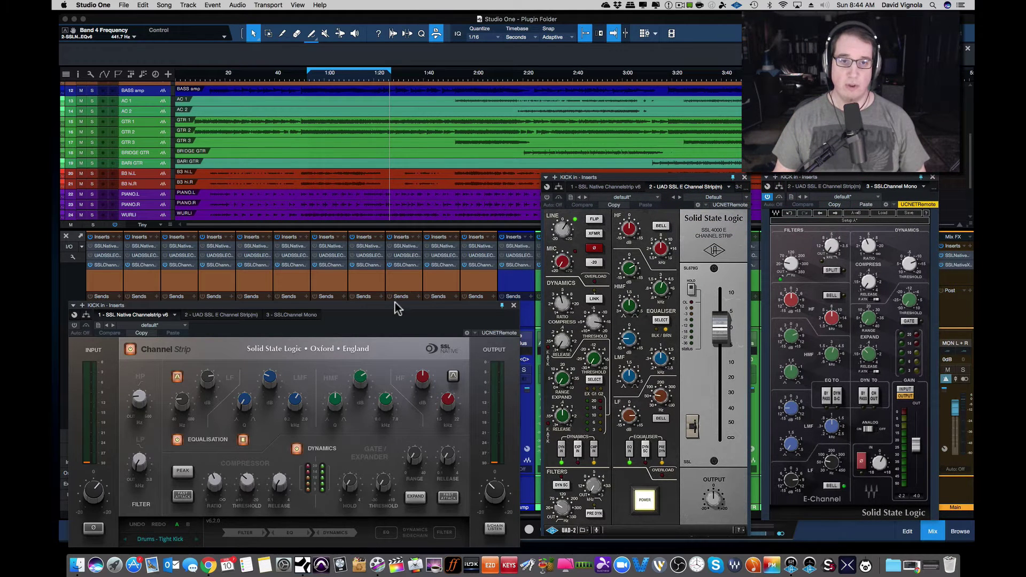
drag(393, 306, 402, 278)
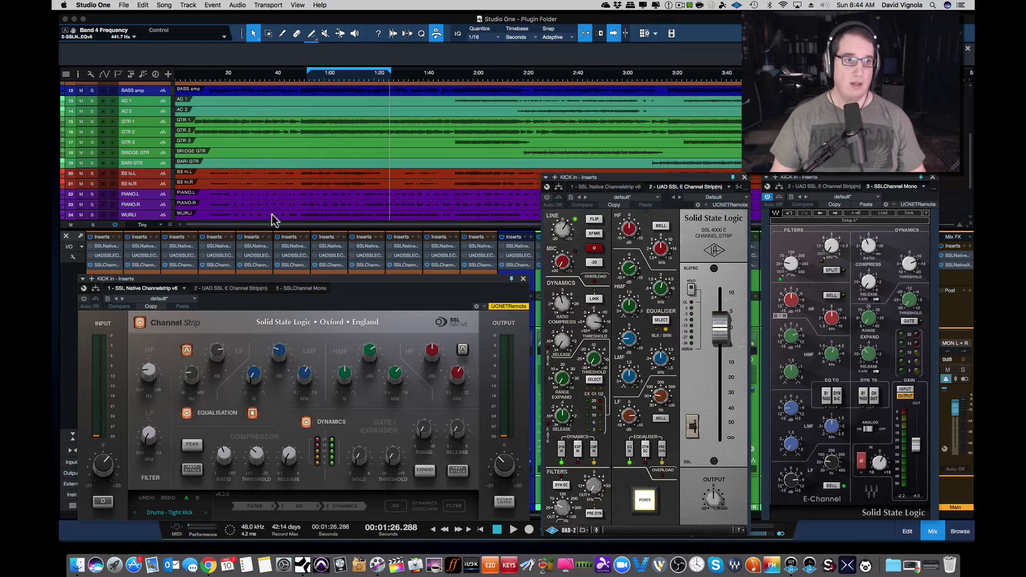
Step: Switch the selected channels from Waves SSLChannel to SSL Native and start playback from the loop start
click(91, 265)
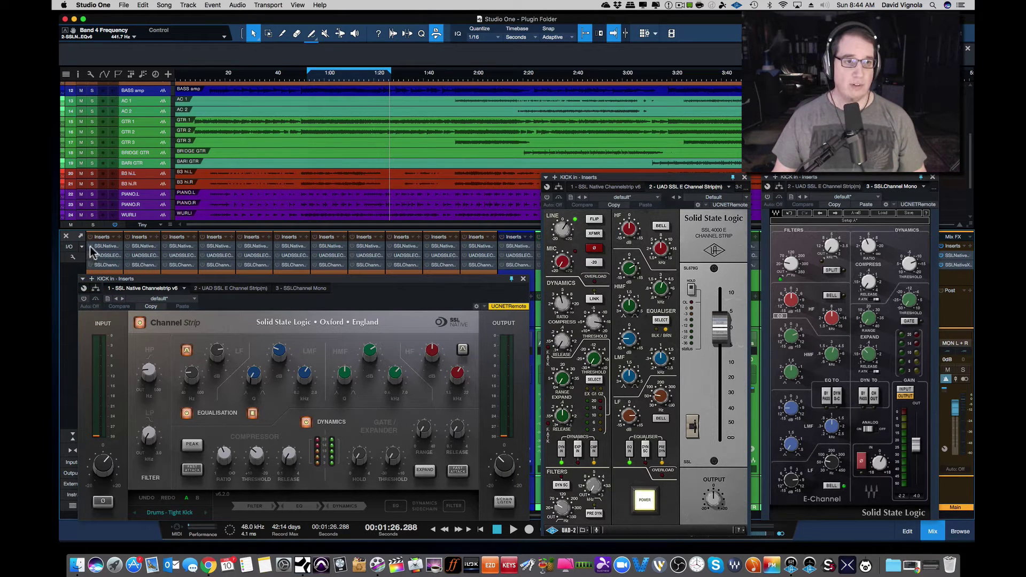
click(90, 246)
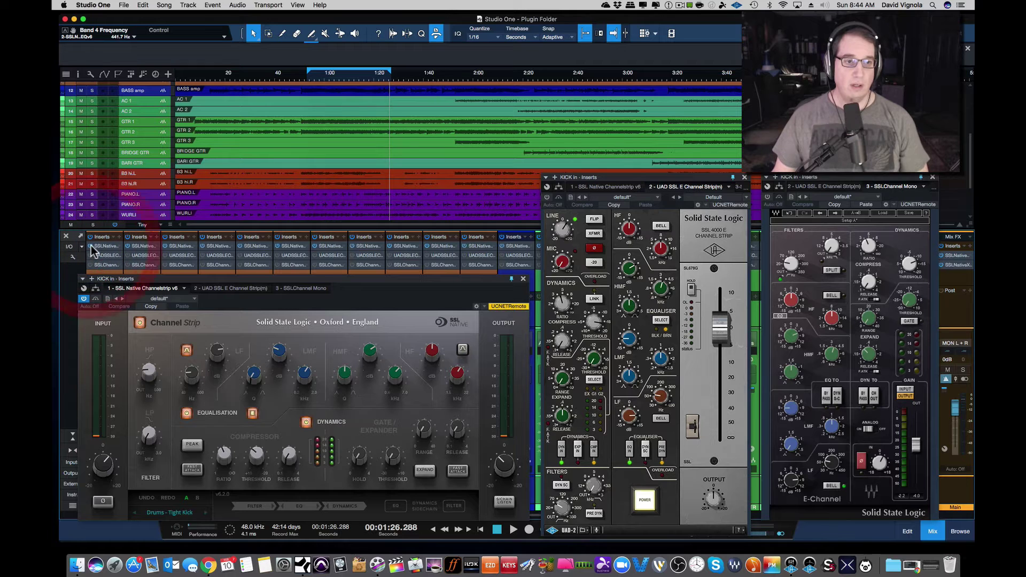
click(82, 299)
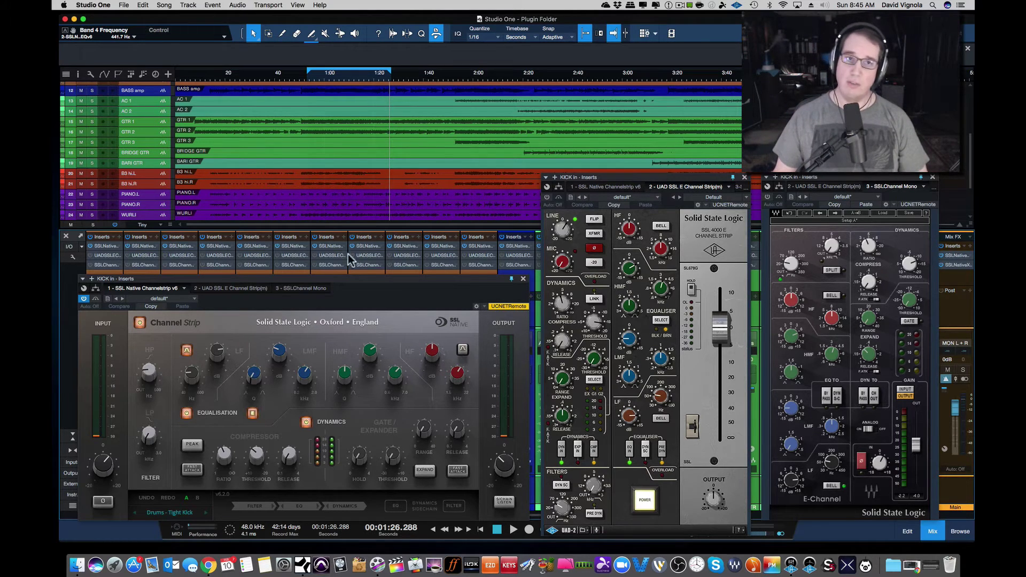
click(310, 80)
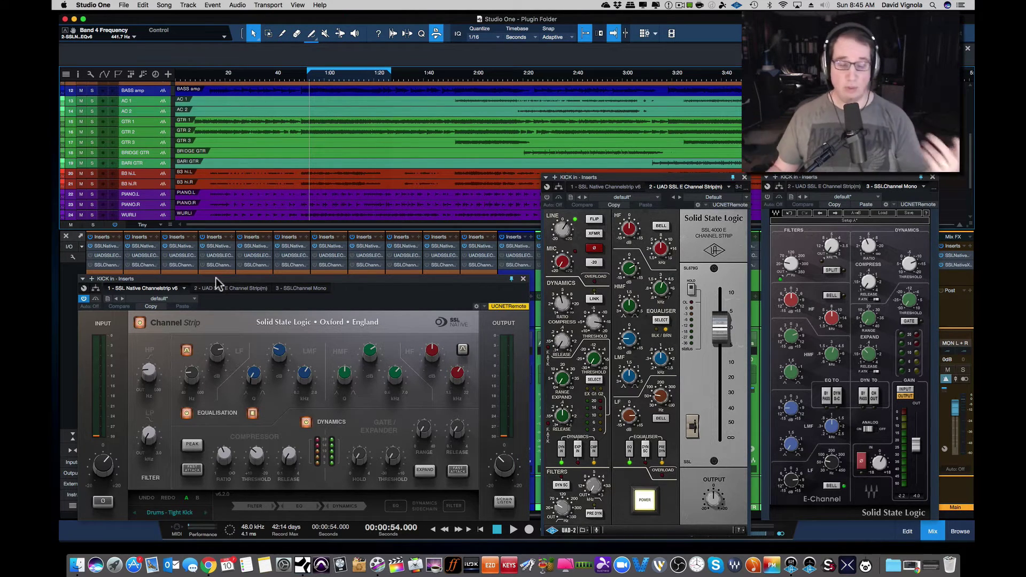
key(space)
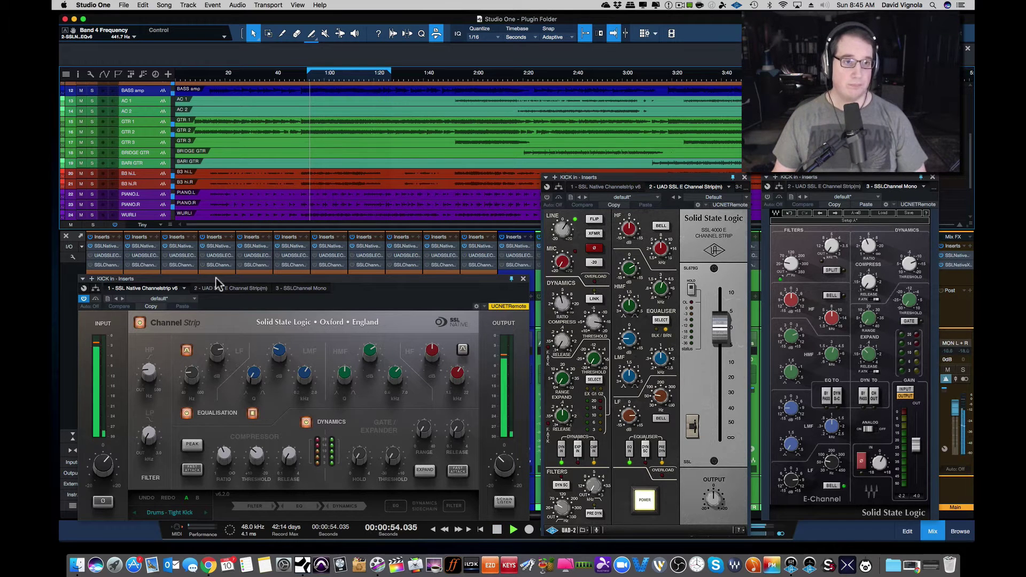
Step: During playback, alternate the selected channels between SSL Native, UAD SSL E and Waves SSLChannel, ending on Waves; stop playback
click(90, 245)
click(91, 254)
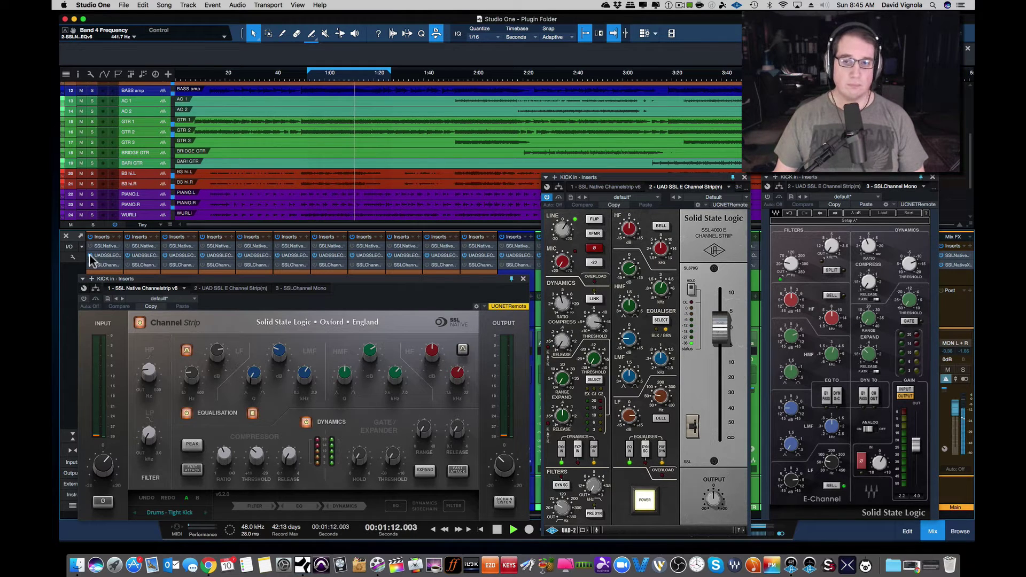
click(89, 255)
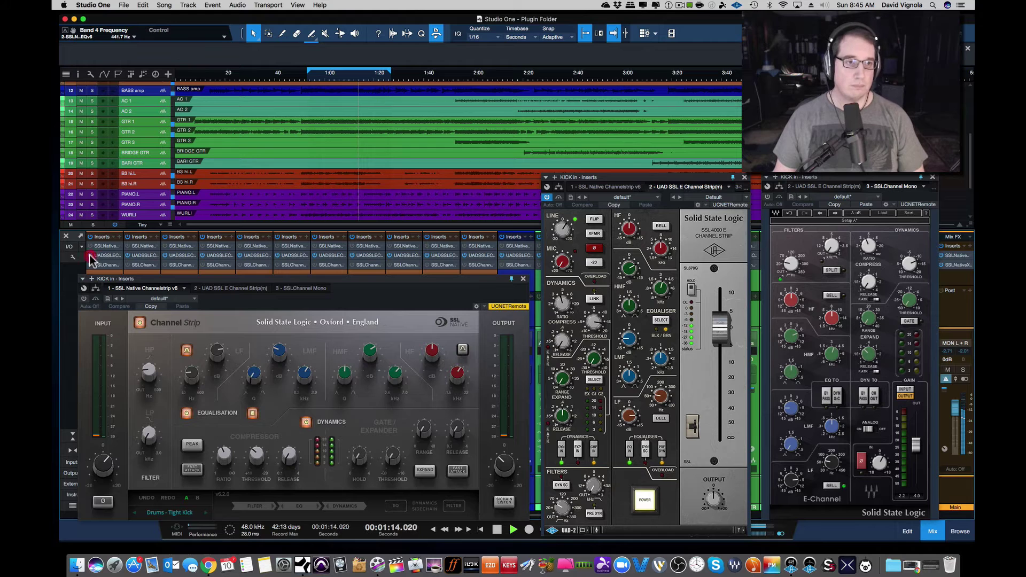
click(90, 266)
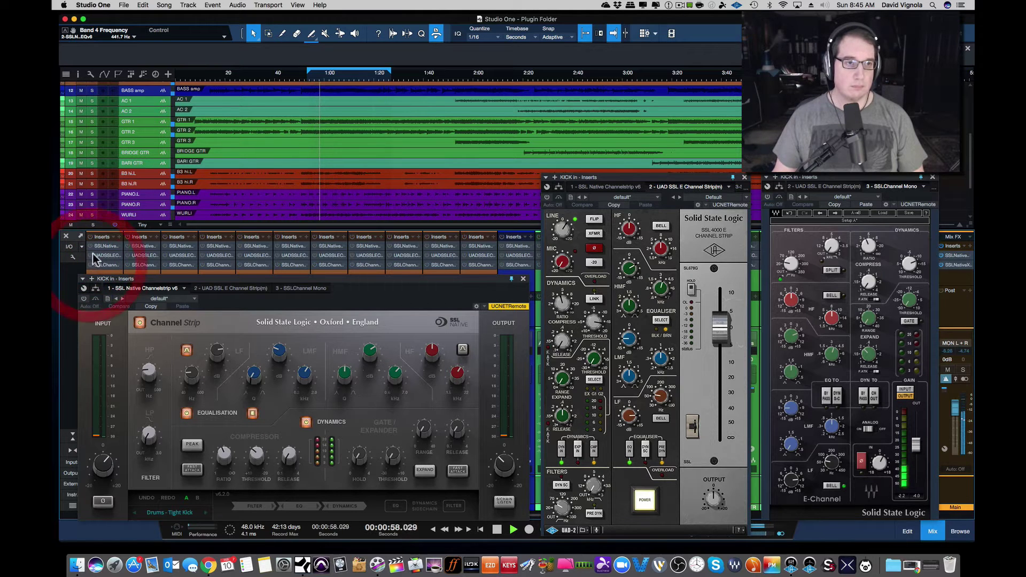
click(90, 247)
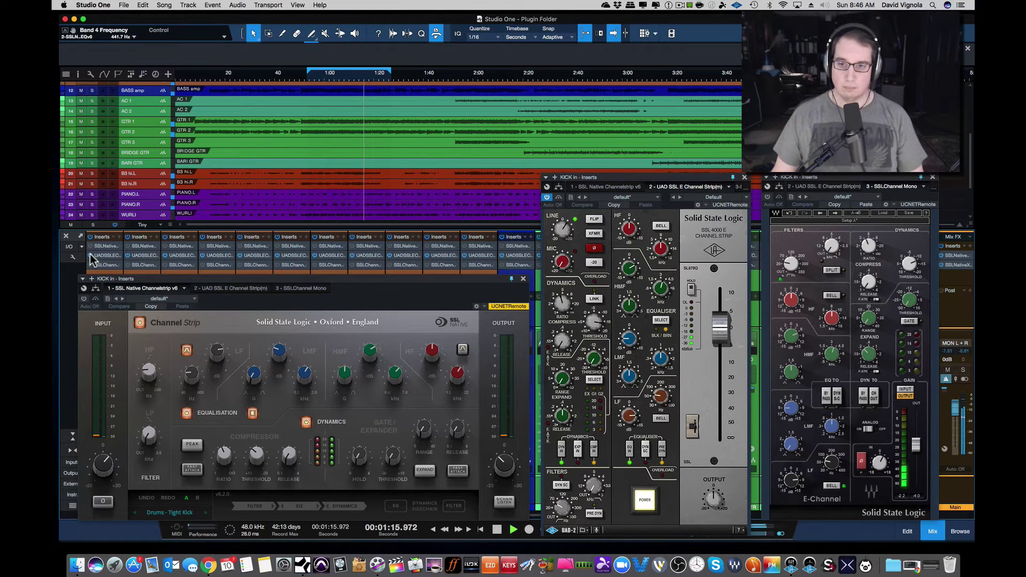
click(91, 266)
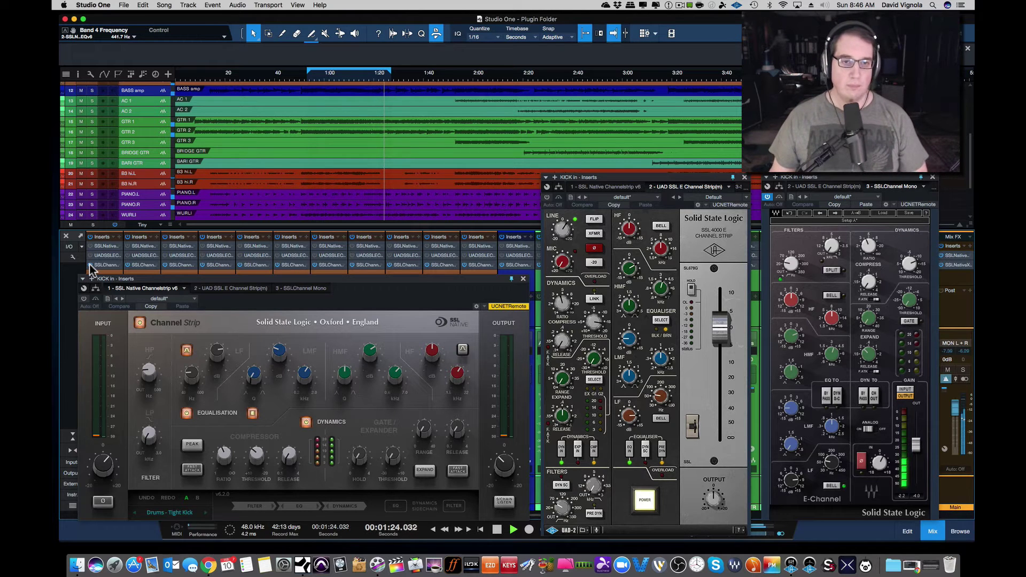
key(space)
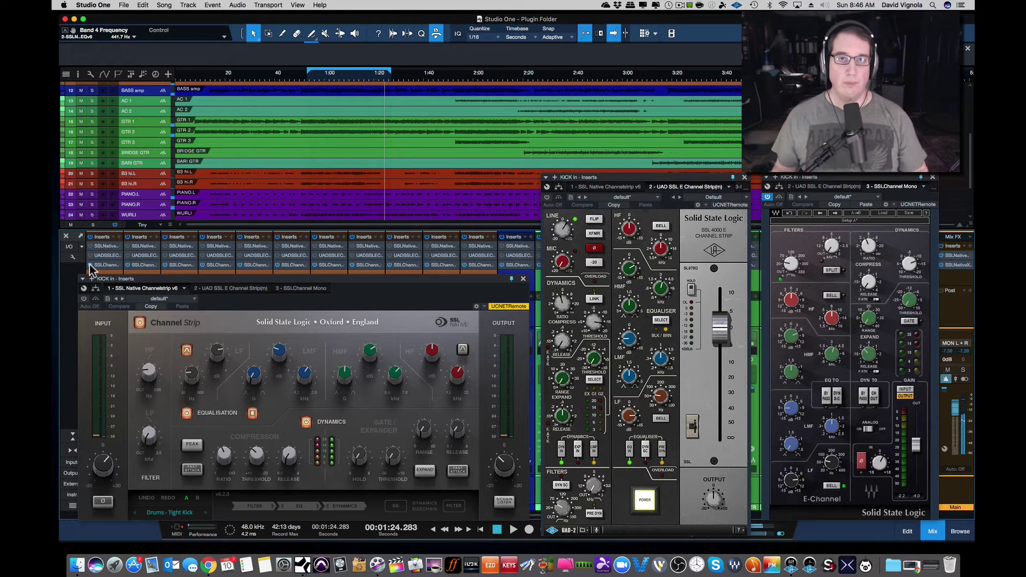
Step: Return the playhead to the loop start, replace Waves SSLChannel with SSL Native as the active strip on the selected channels, and play
click(310, 79)
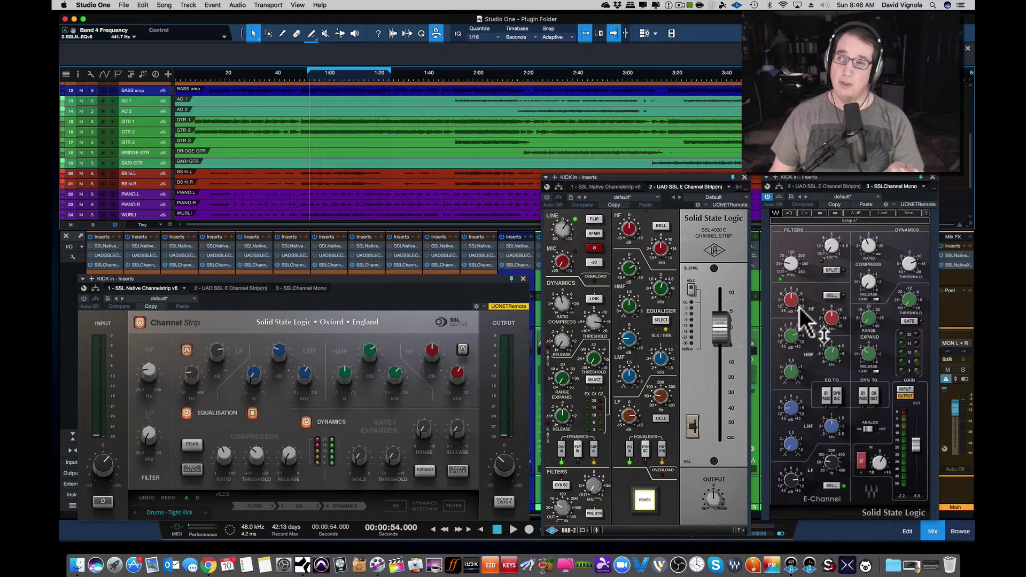
mouse_move(801, 311)
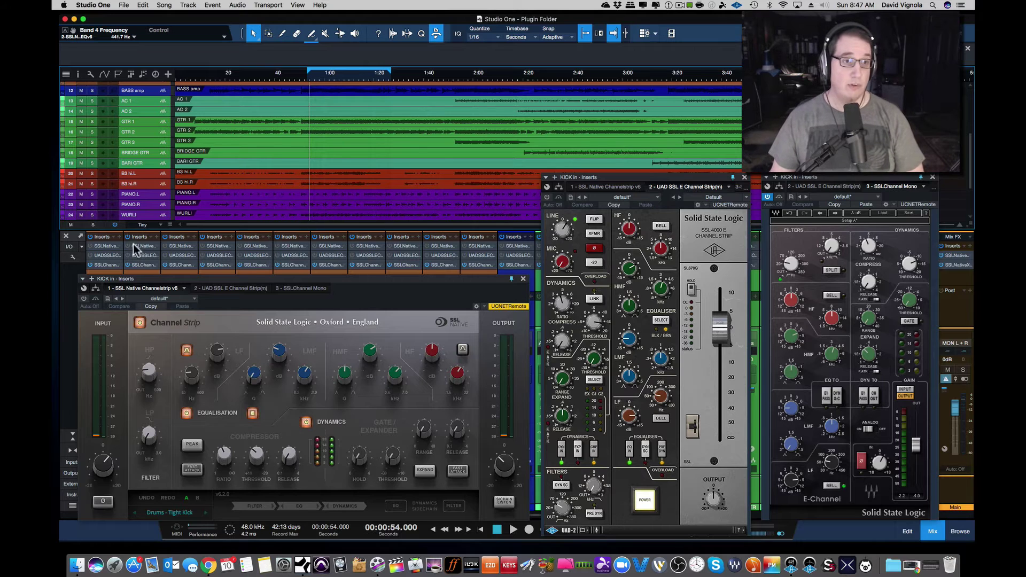
click(90, 264)
click(88, 246)
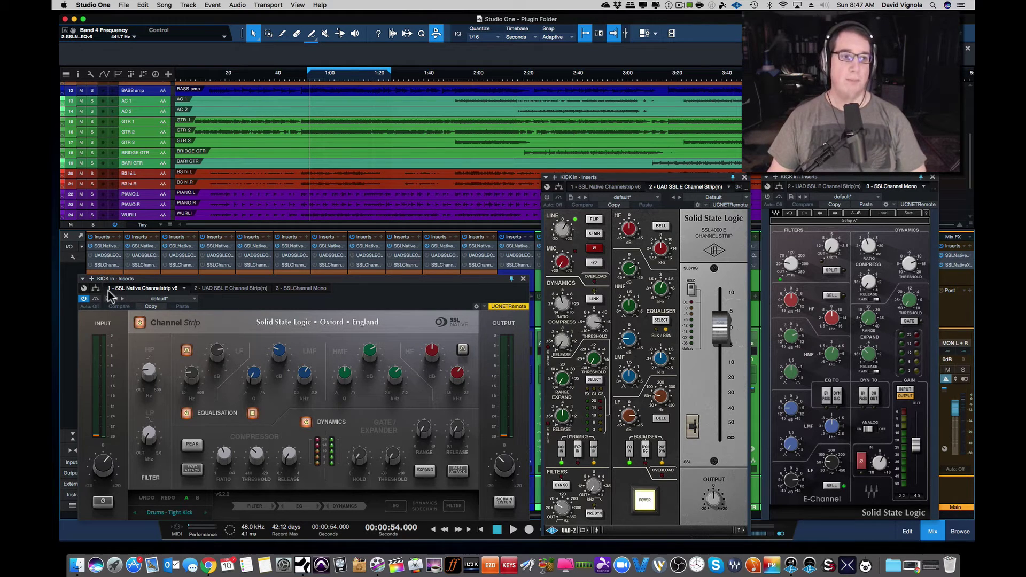
key(space)
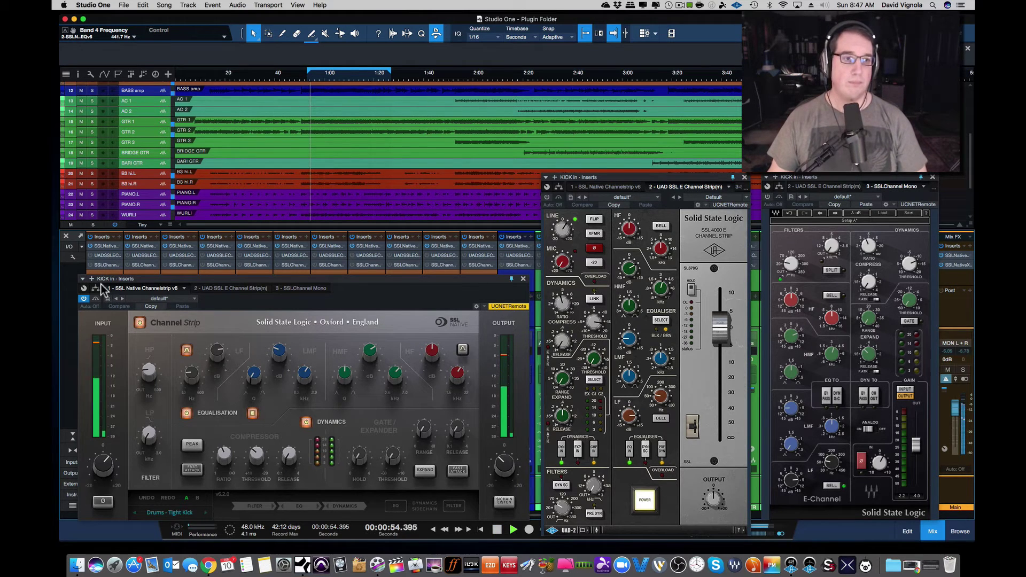
Step: Audition UAD SSL E and Waves SSLChannel in turn across the selected channels, return to SSL Native and stop playback
click(91, 256)
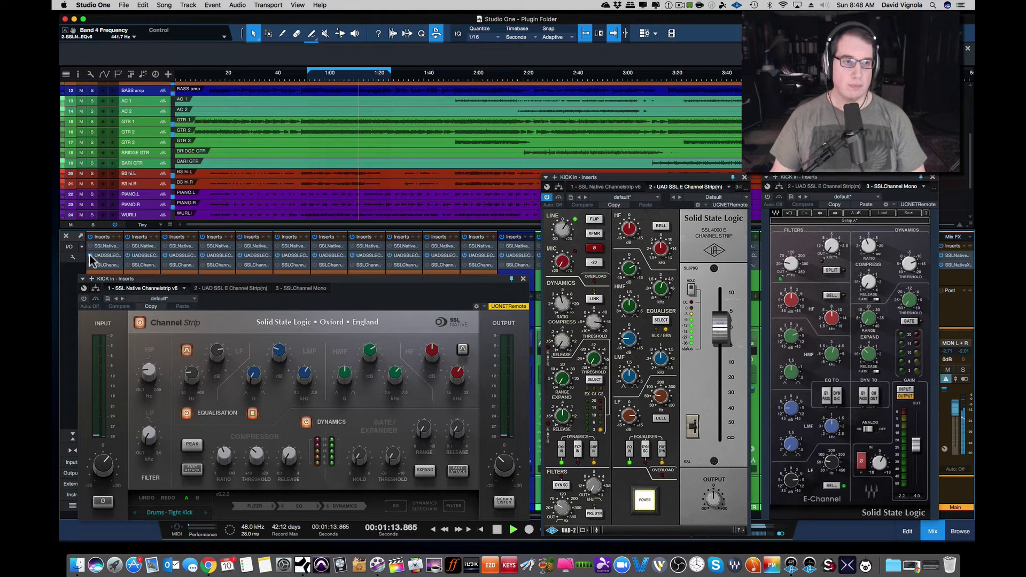
click(89, 261)
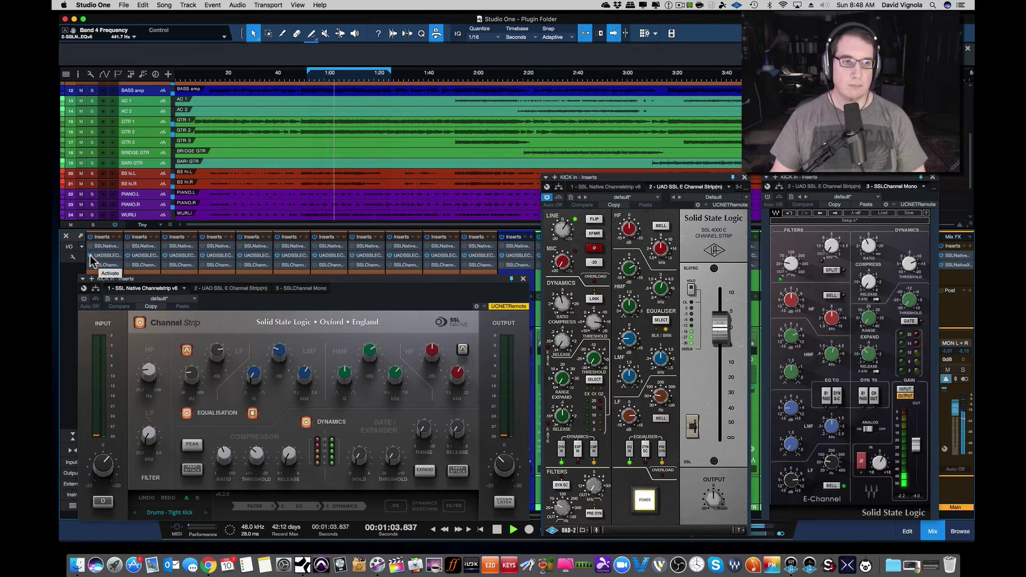
click(90, 265)
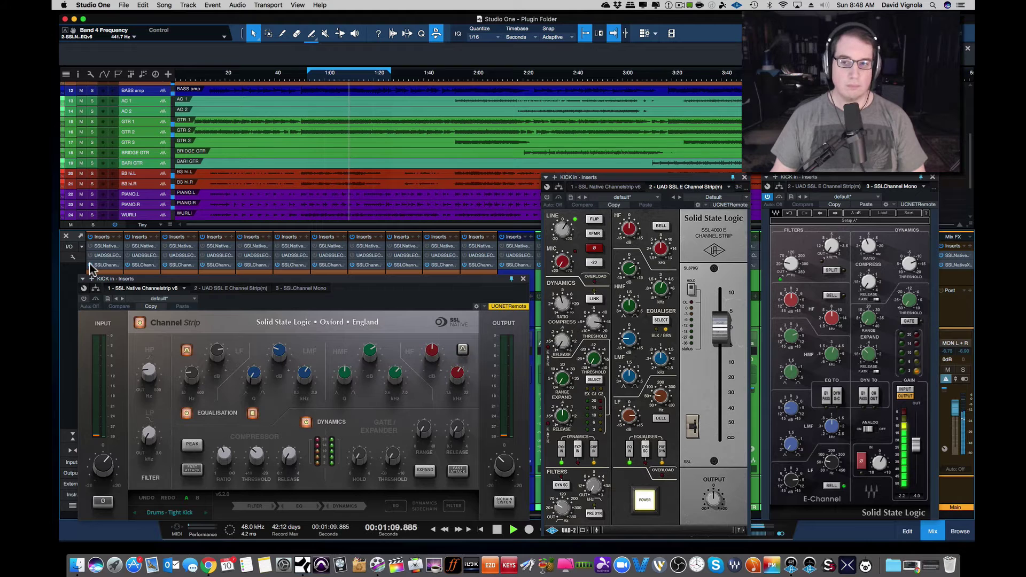
click(90, 265)
click(90, 256)
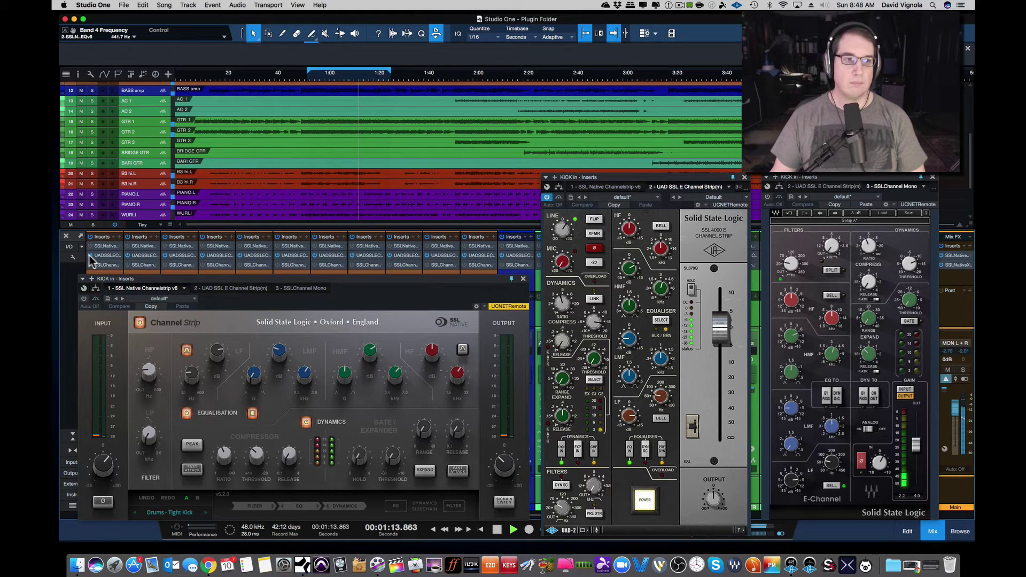
click(90, 256)
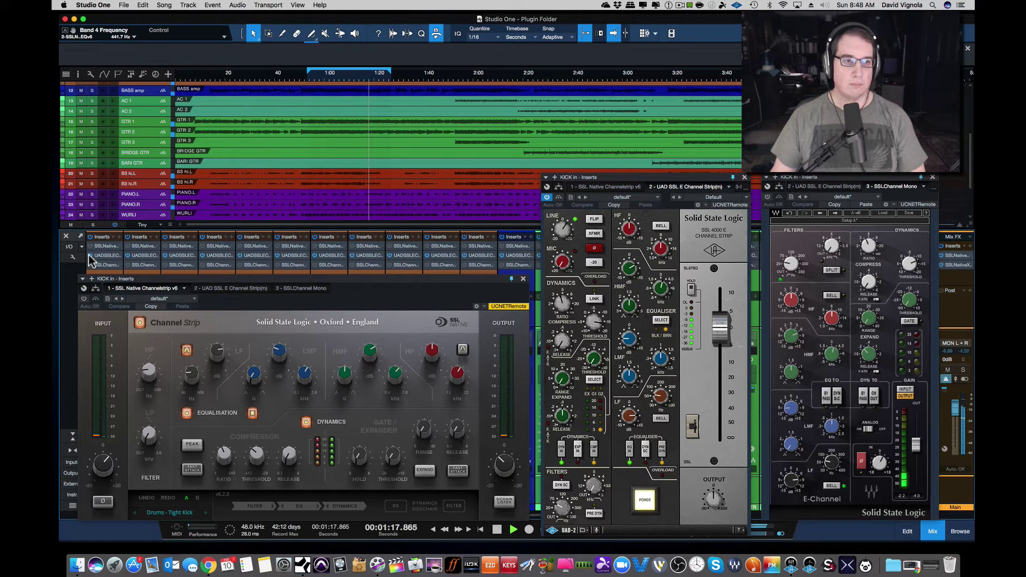
click(89, 256)
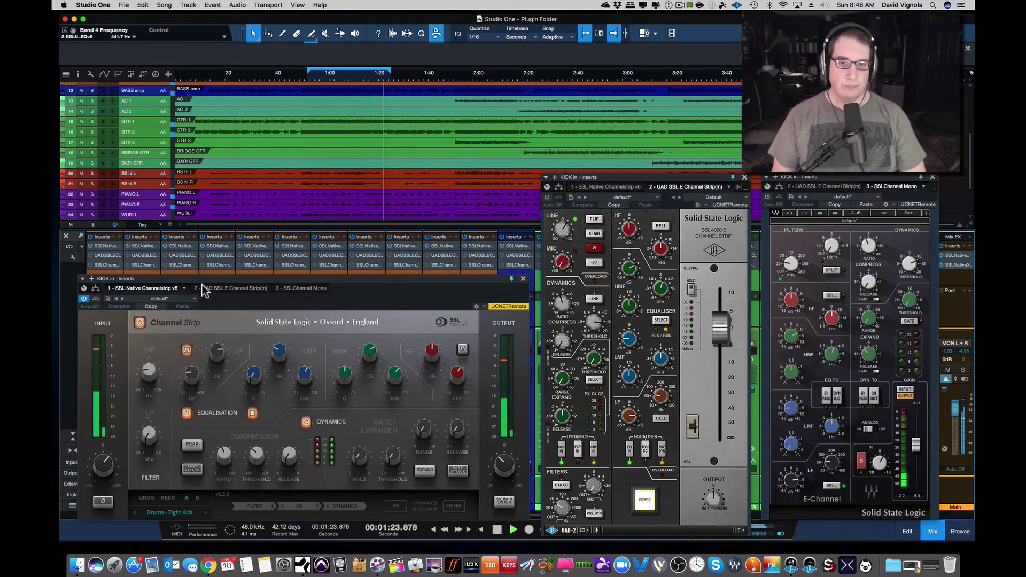
key(space)
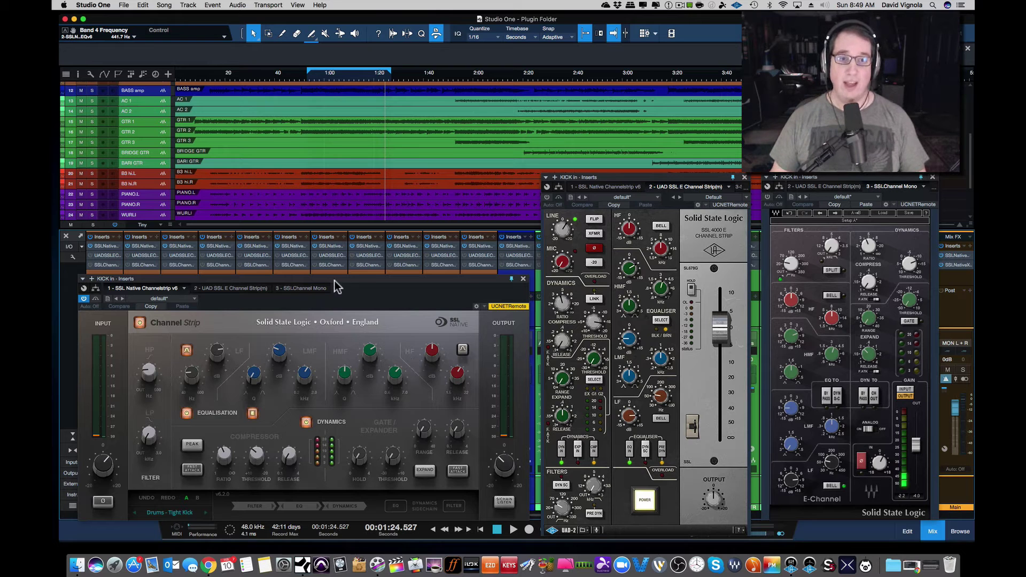
Step: Reposition KICK in's channel strip windows, closing UAD SSL E and SSL Native and keeping only Waves SSLChannel open
drag(334, 279, 333, 272)
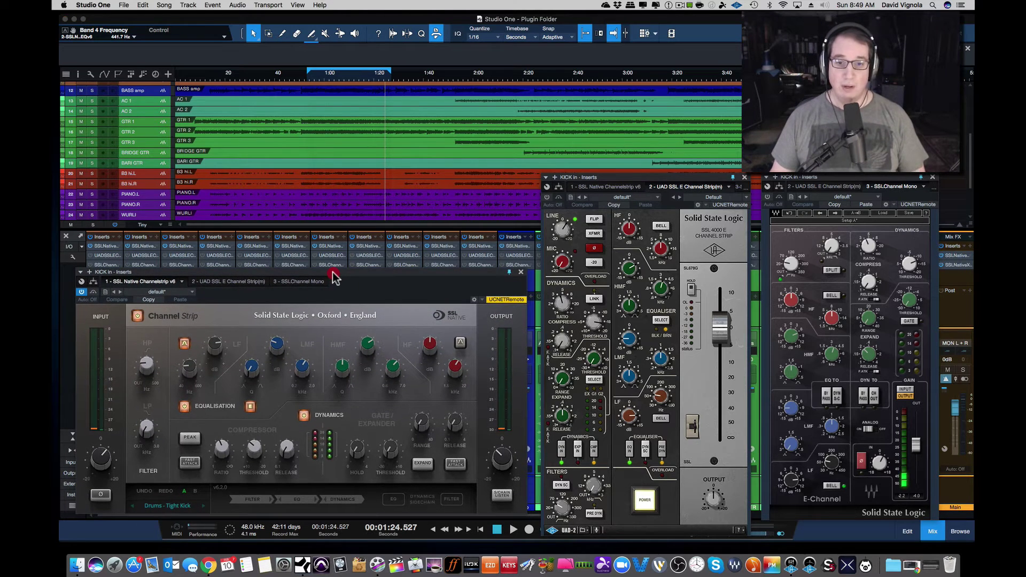
click(333, 272)
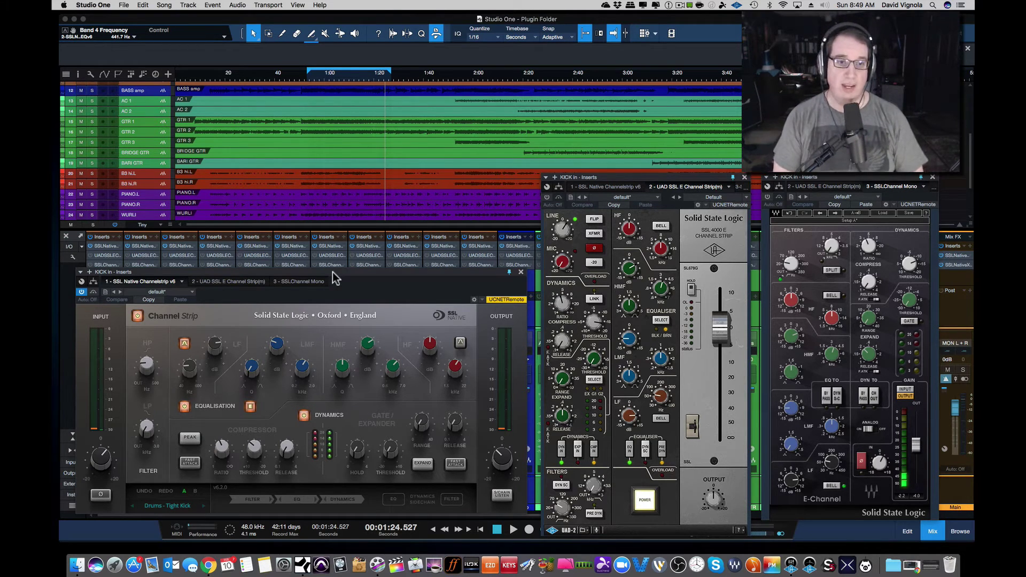
drag(332, 272, 321, 240)
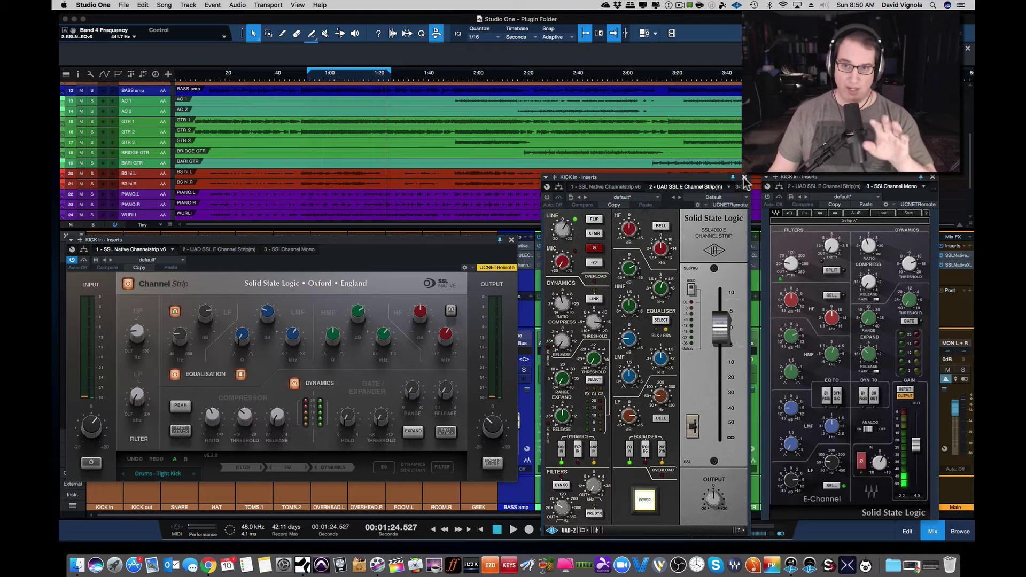
drag(660, 177, 653, 154)
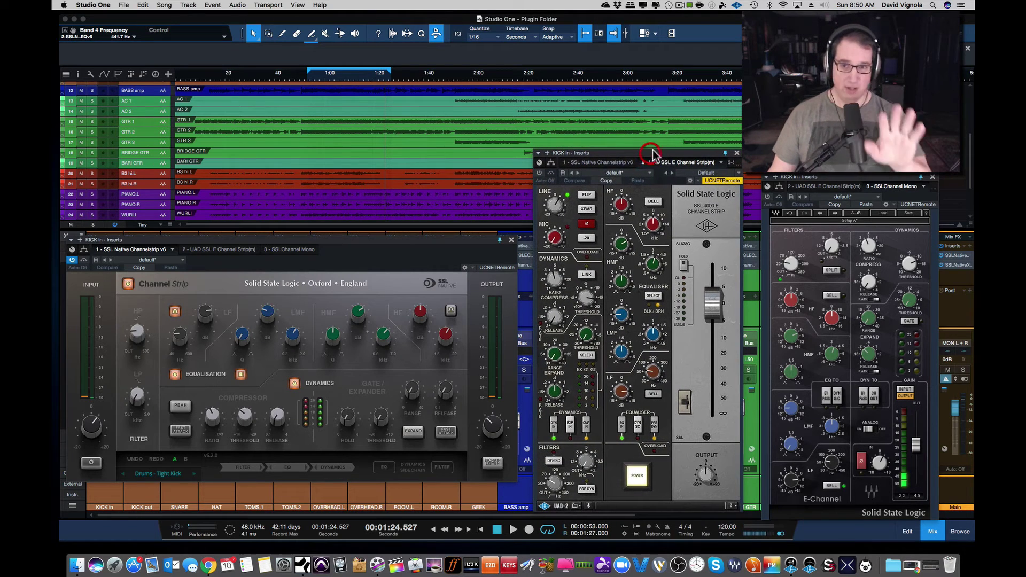
click(736, 154)
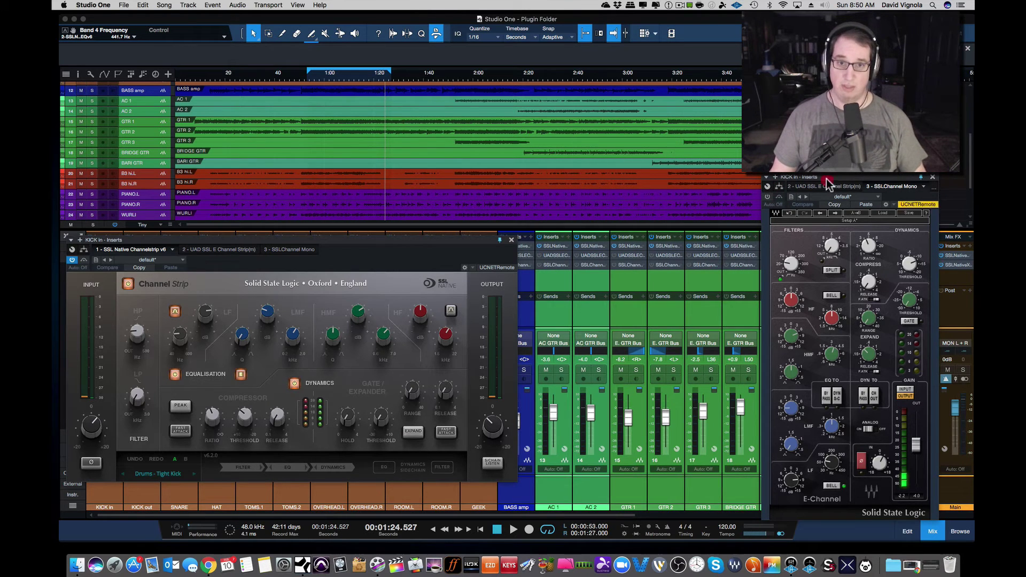
drag(826, 178, 599, 160)
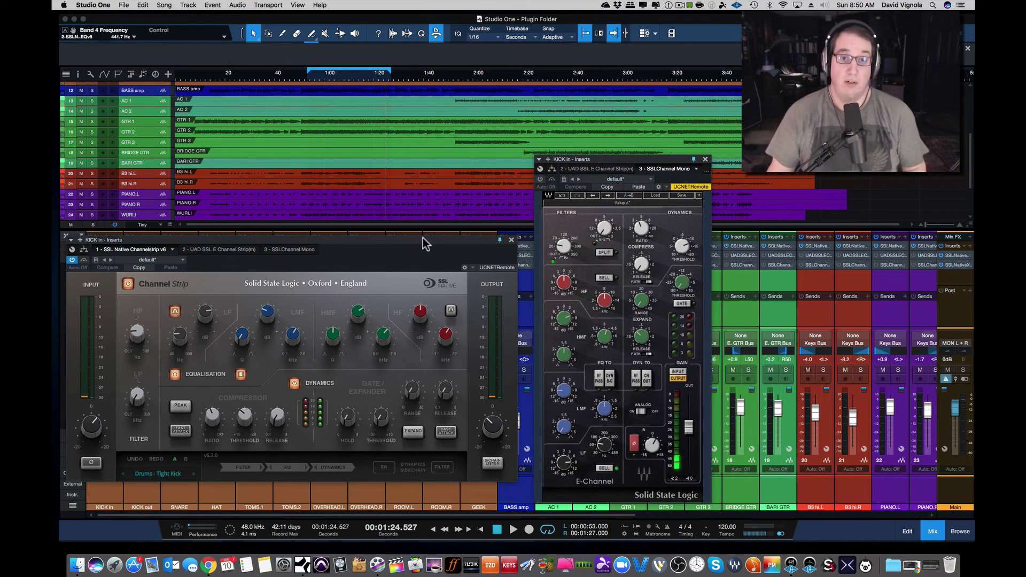
drag(422, 240, 423, 243)
click(510, 242)
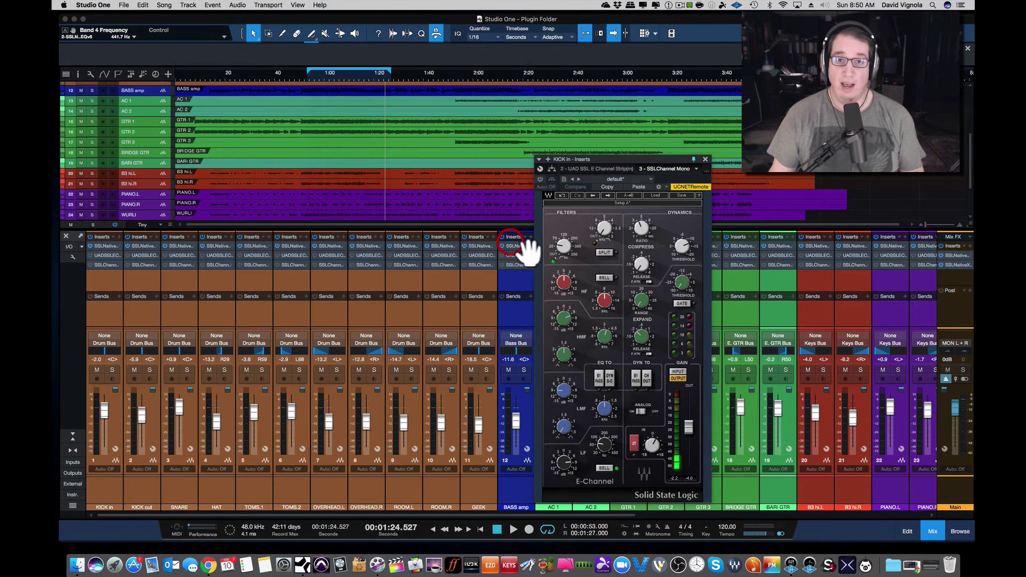
Step: Close KICK in's Waves SSLChannel window and look across the mixer channels from drums to buses
click(705, 160)
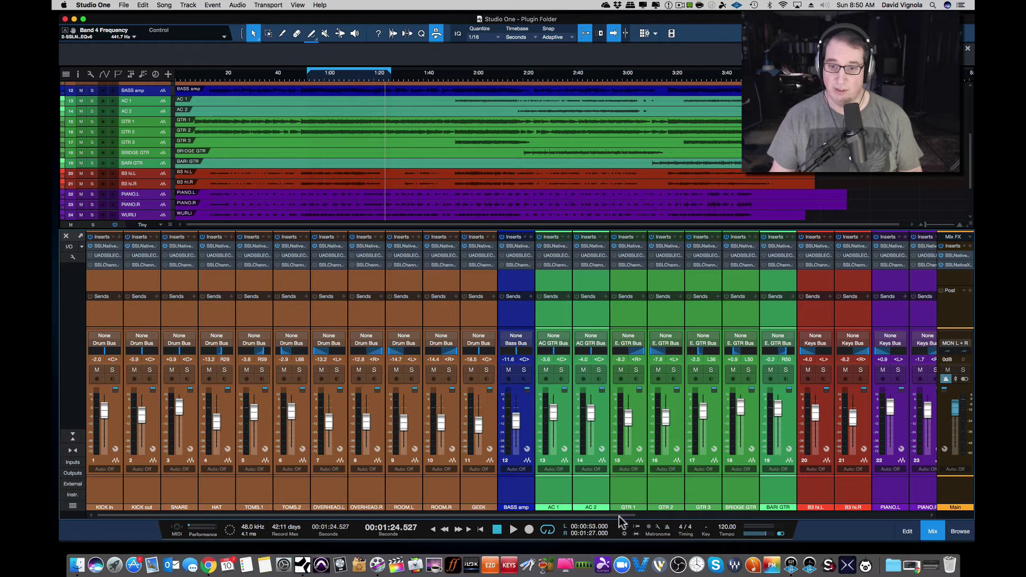
drag(621, 516, 776, 530)
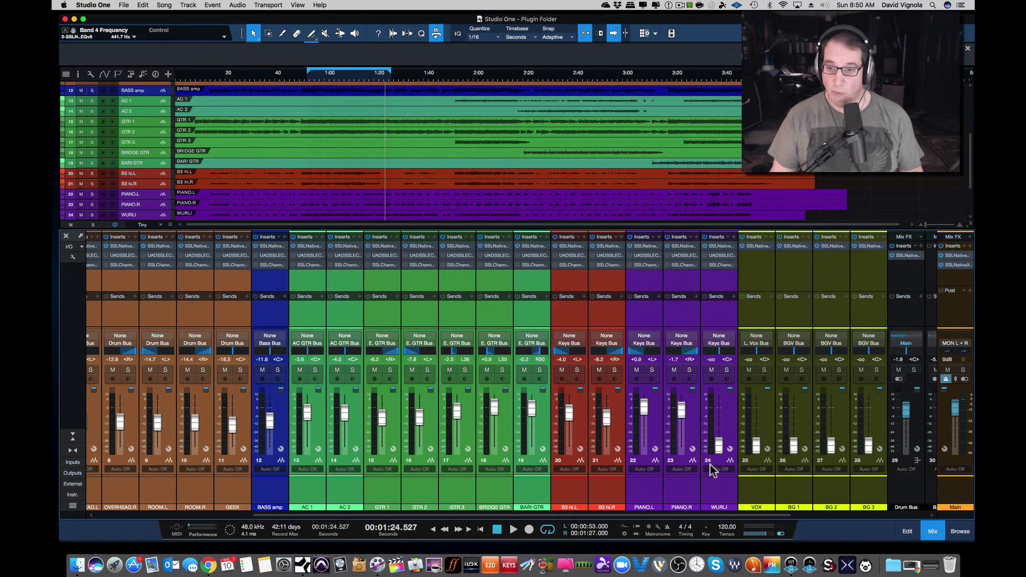
drag(727, 514, 563, 521)
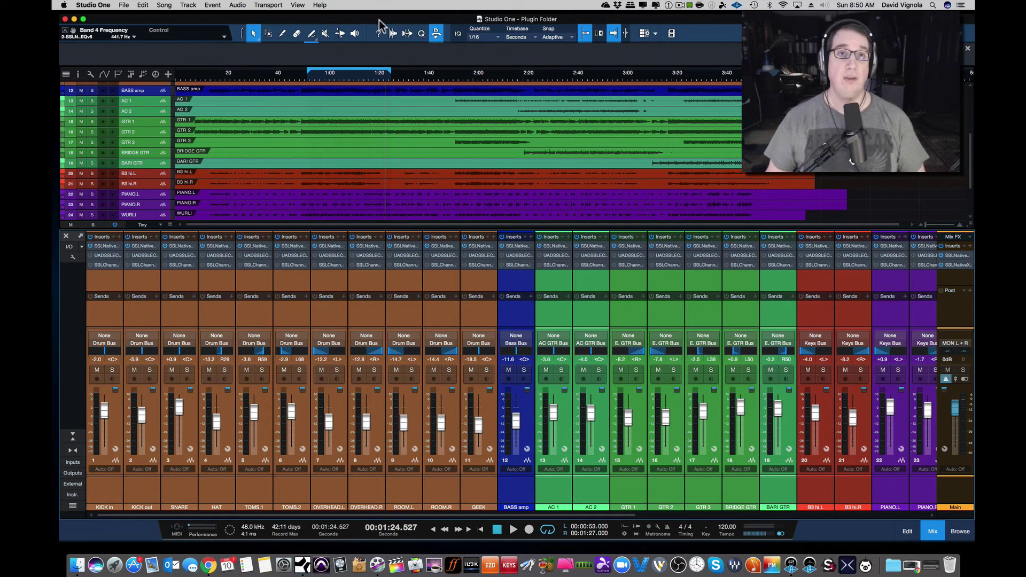
Step: Open the Performance Monitor and check the CPU load during playback with SSL Native active on the channels
click(298, 5)
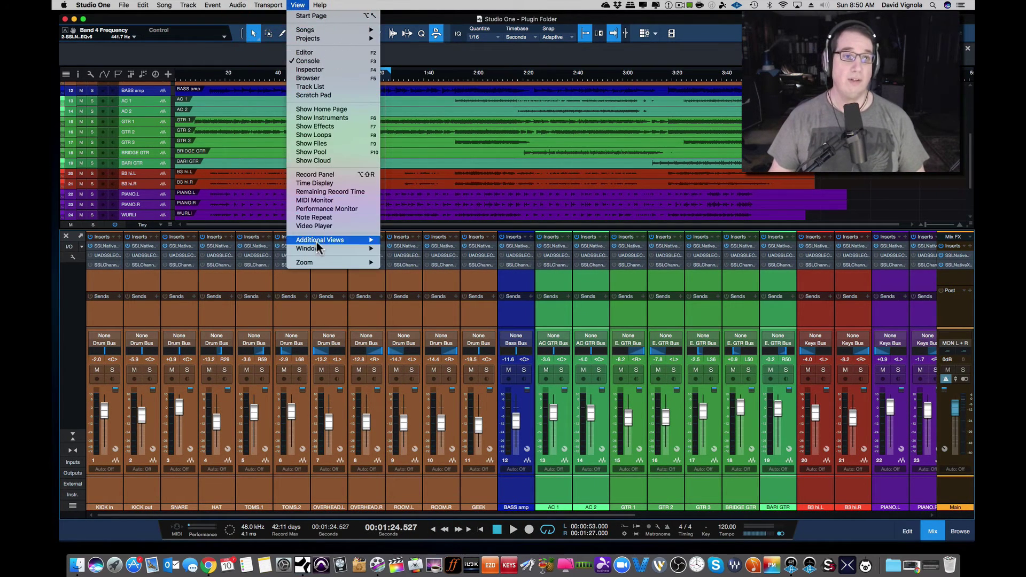
click(320, 209)
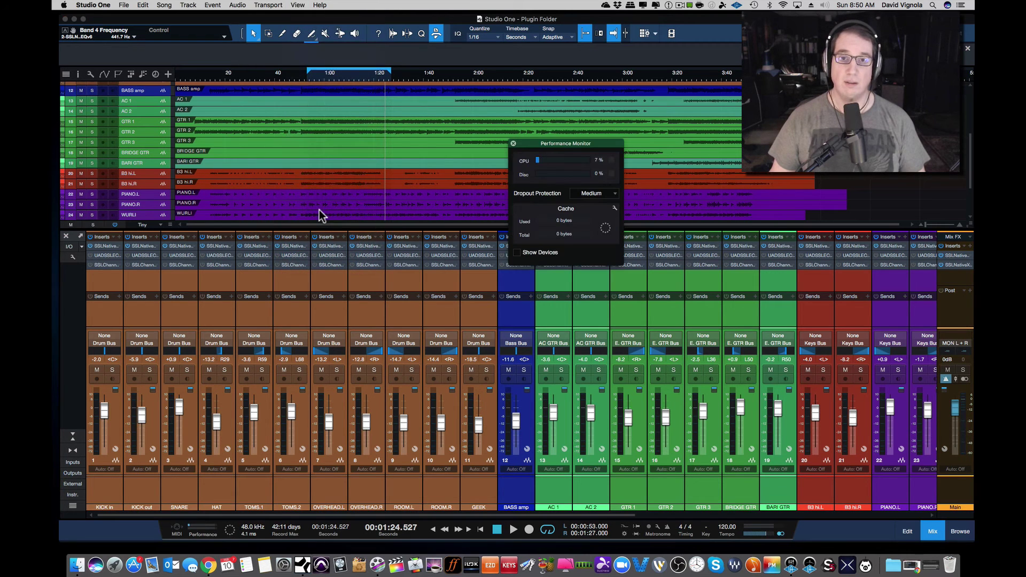
drag(556, 144, 515, 157)
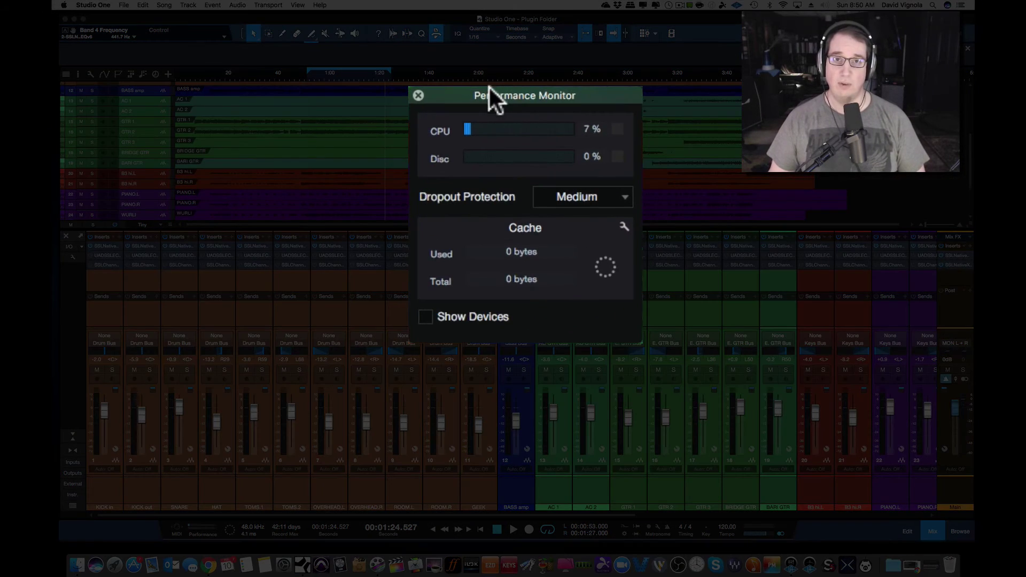
click(507, 155)
drag(489, 91, 446, 229)
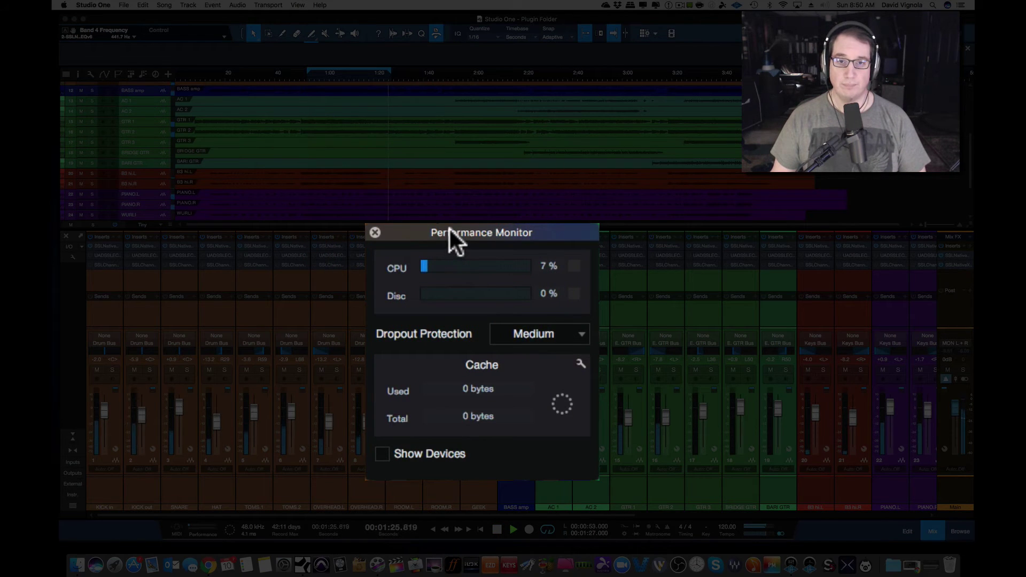
drag(448, 233, 447, 218)
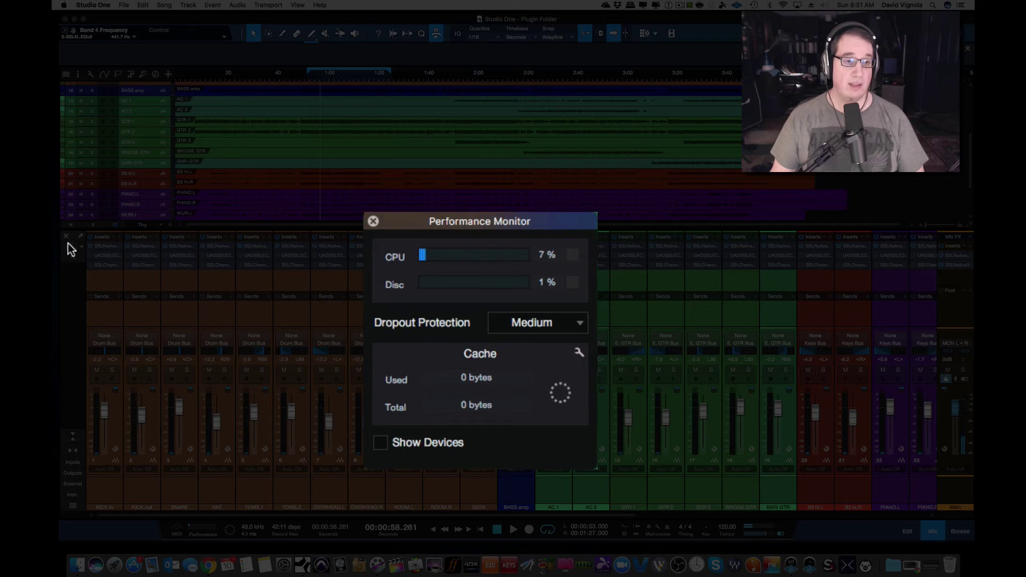
Step: Switch the selected channels from SSL Native to Waves SSLChannel, check the CPU load during playback, and close the Performance Monitor
click(89, 266)
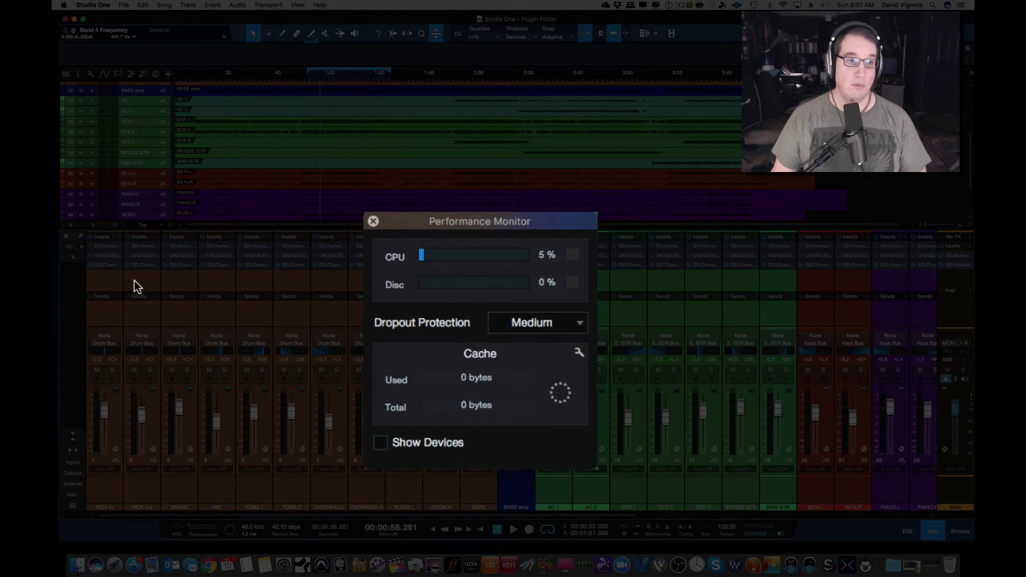
drag(466, 215, 465, 217)
click(464, 217)
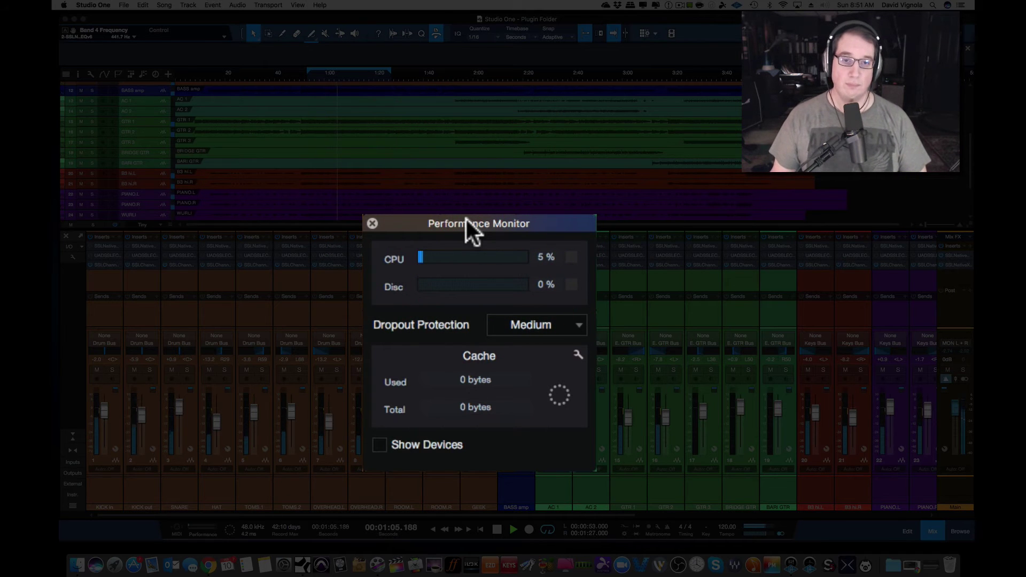
key(space)
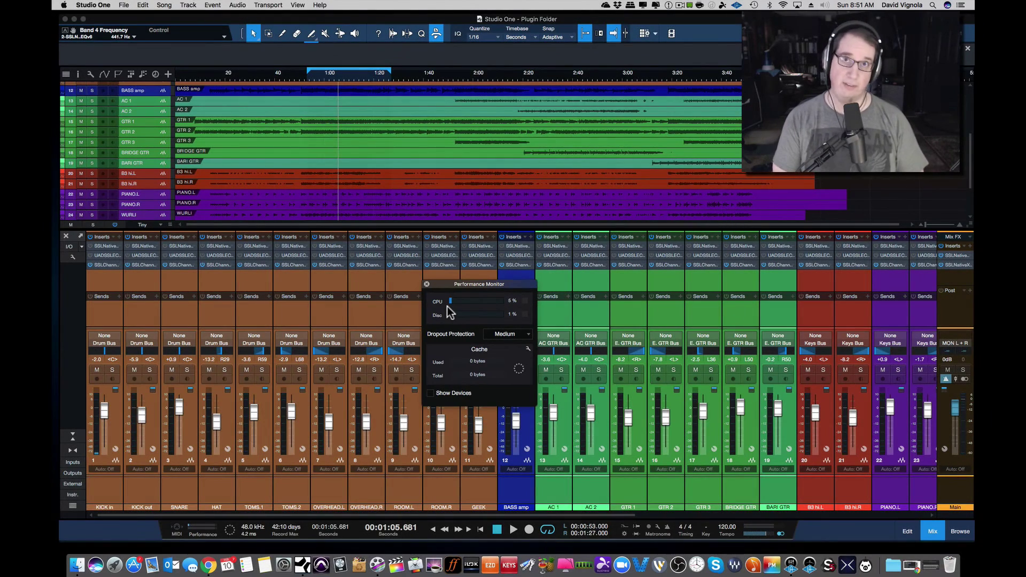
click(426, 284)
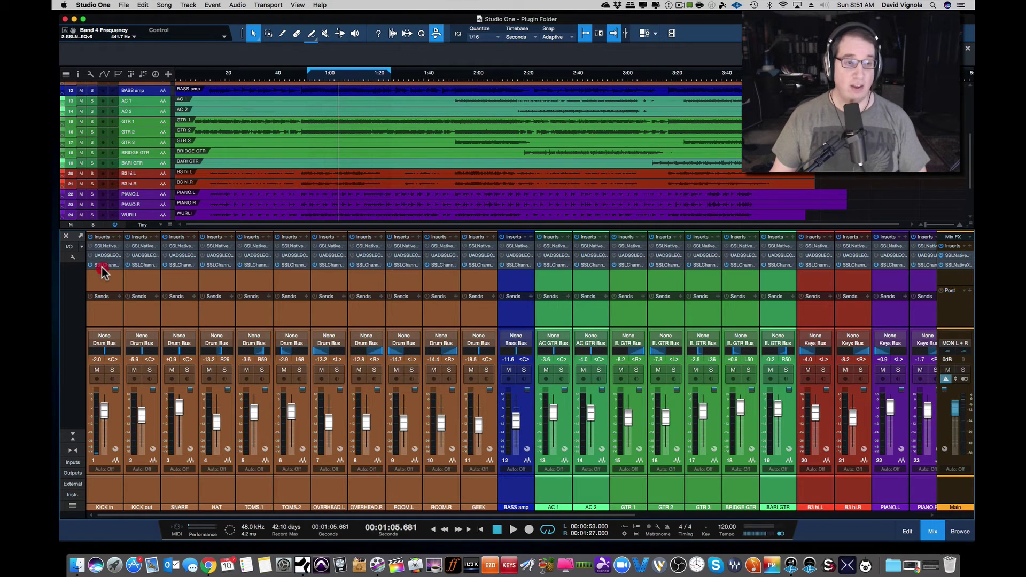
Step: Open KICK in's Waves SSLChannel, reposition its window to review the E-Channel layout, and close it
click(102, 266)
drag(603, 160, 484, 161)
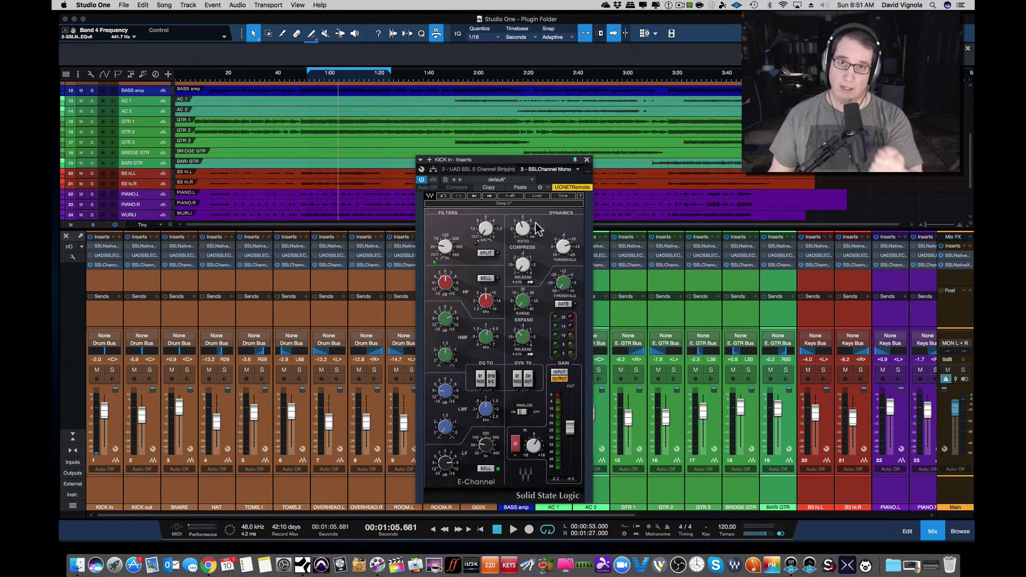
drag(507, 167, 498, 165)
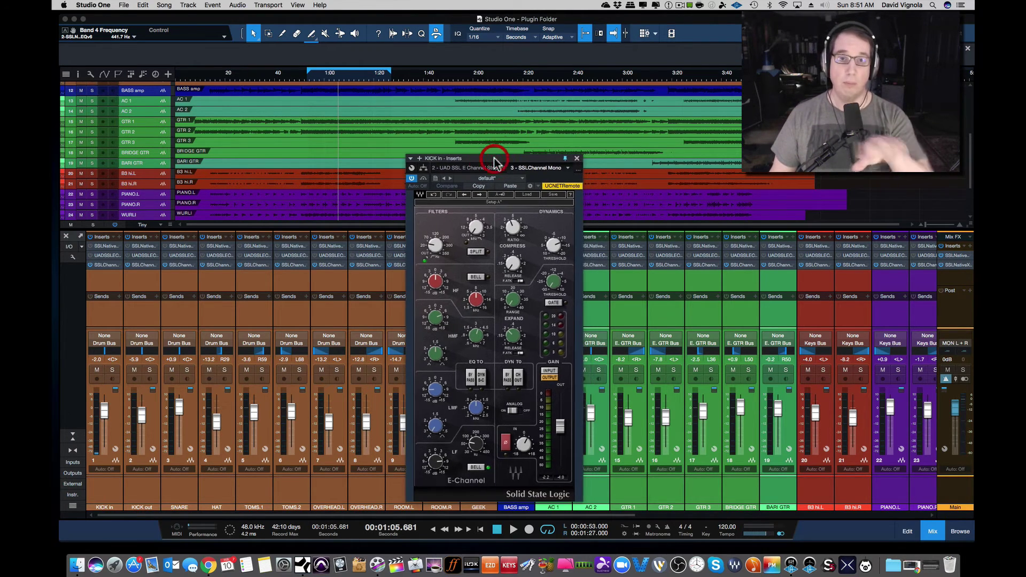
click(577, 159)
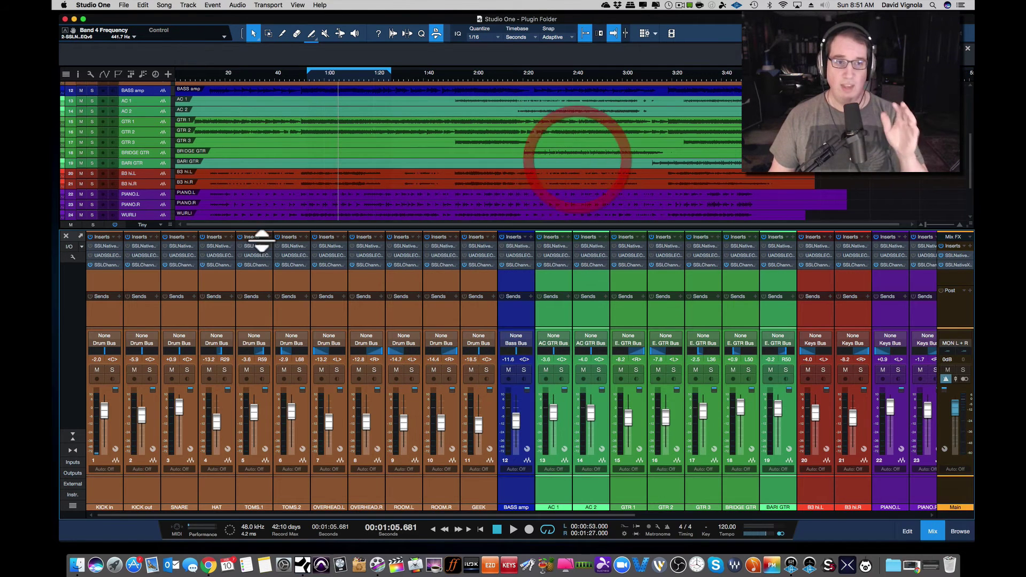
Step: Open KICK in's SSL Native Channelstrip, move it clear of the mixer's lower area to review its controls, and close it
click(106, 246)
click(105, 247)
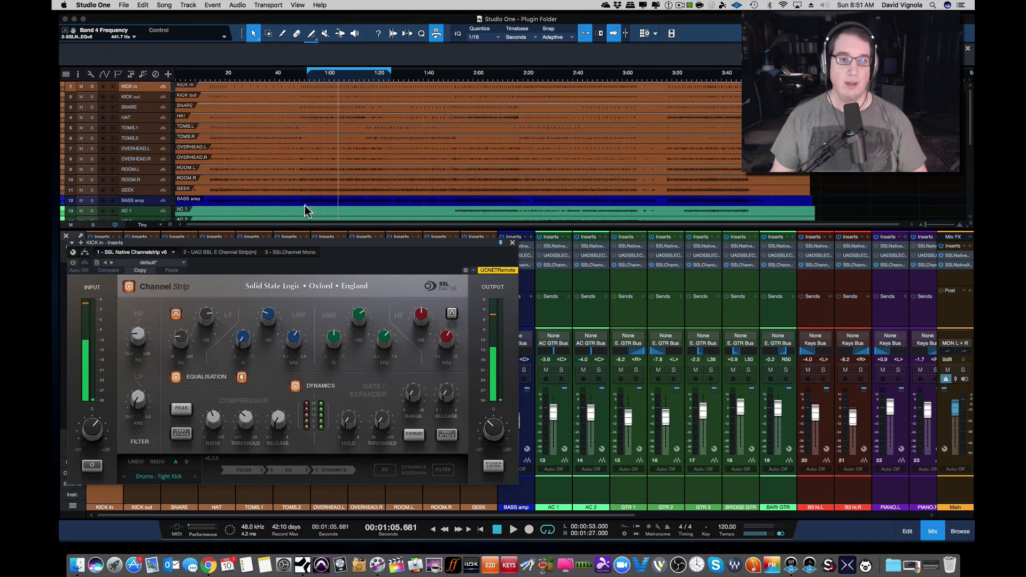
drag(315, 248, 366, 194)
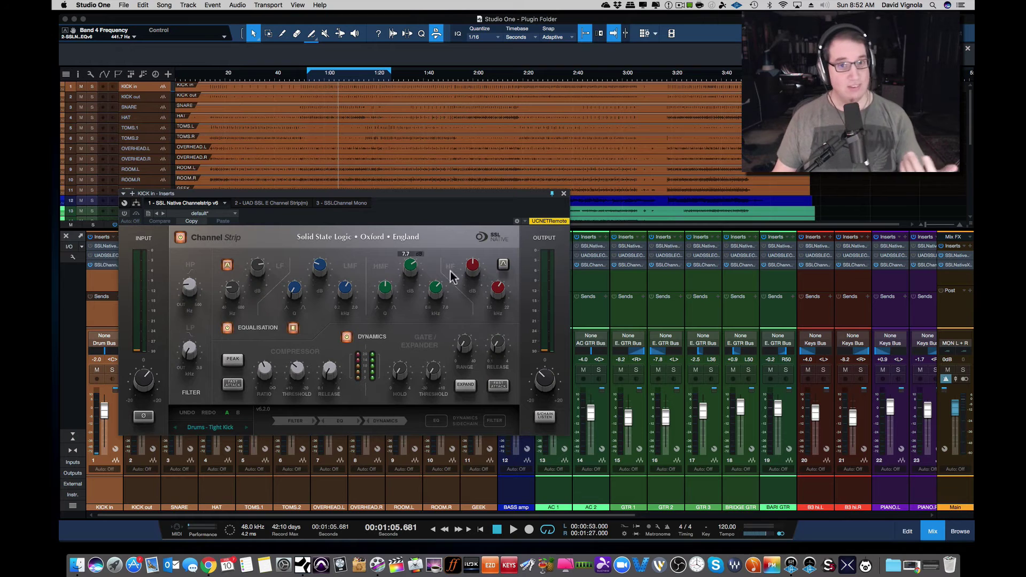
click(563, 195)
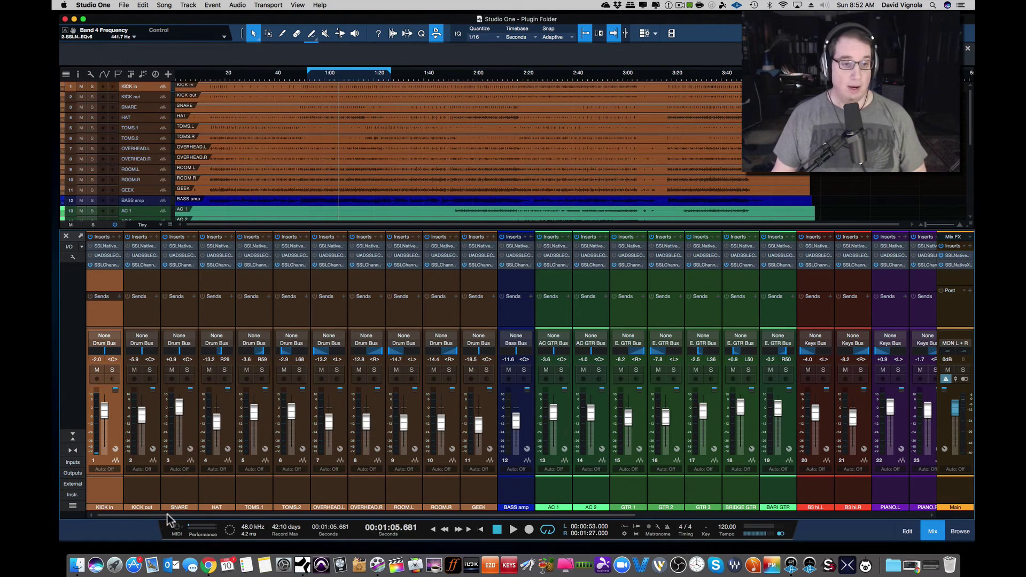
Step: Look over the mixer channels and make UAD SSL E the active strip on the selected channels instead of Waves SSLChannel
drag(342, 518, 615, 518)
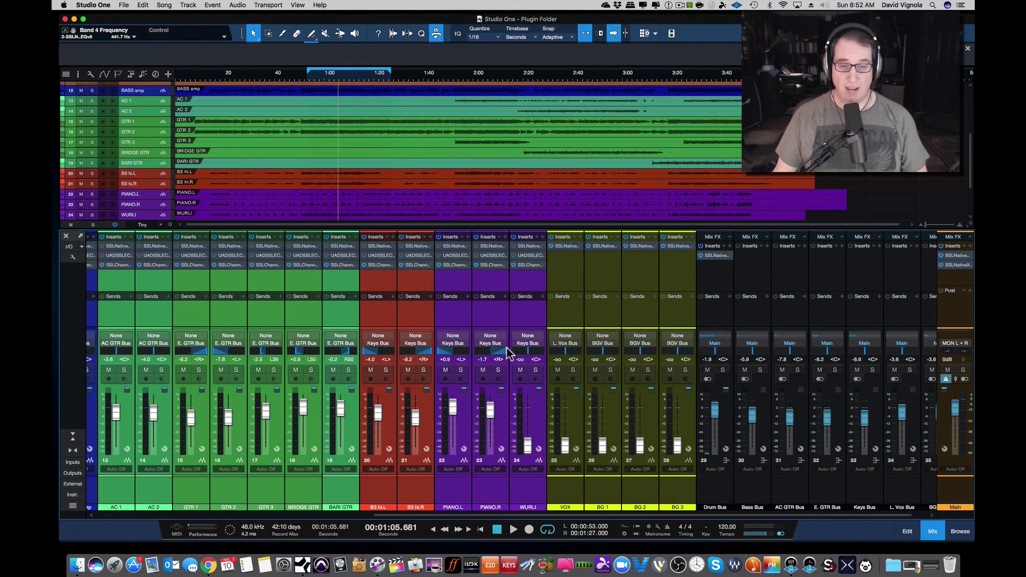
drag(572, 518, 217, 515)
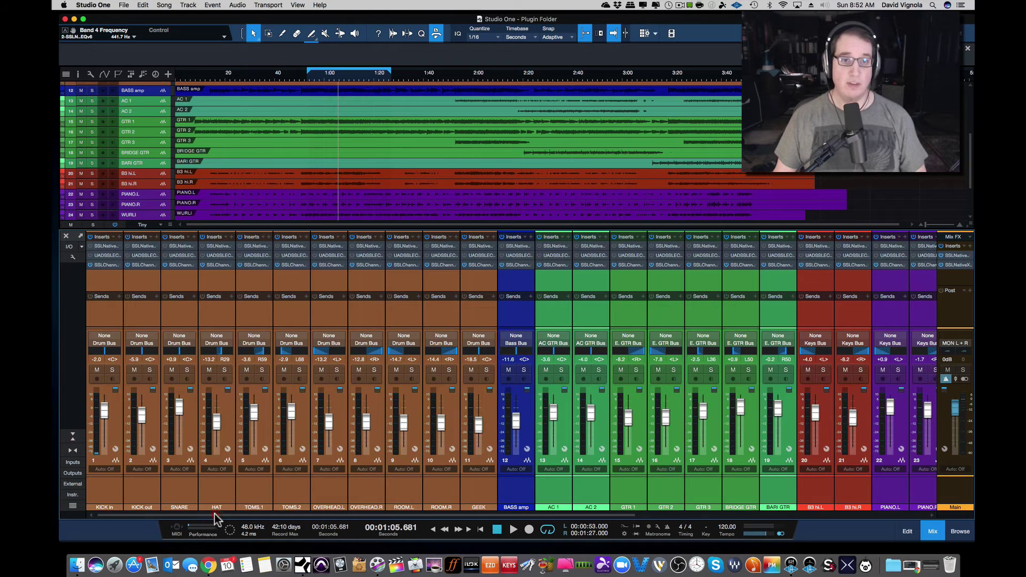
click(91, 255)
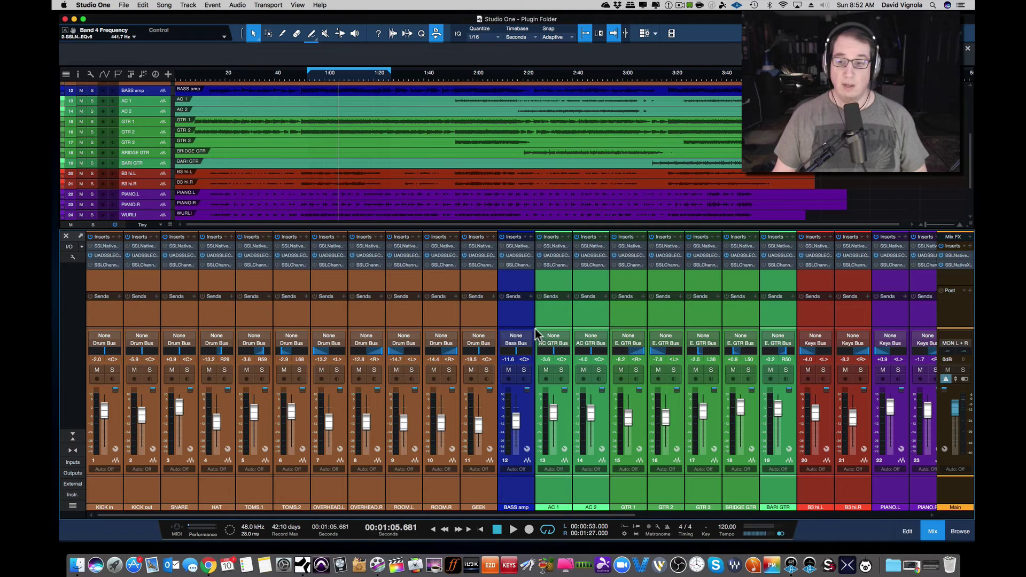
Step: Switch to the UAD Meter & Control Panel, check the DSP, PGM and MEM usage, and close the meter
click(810, 560)
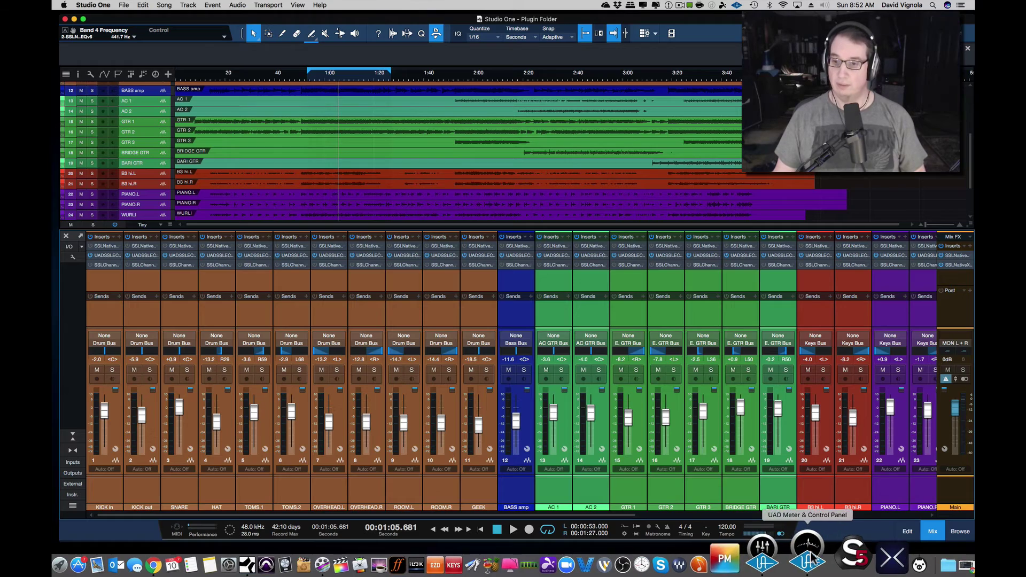
click(810, 548)
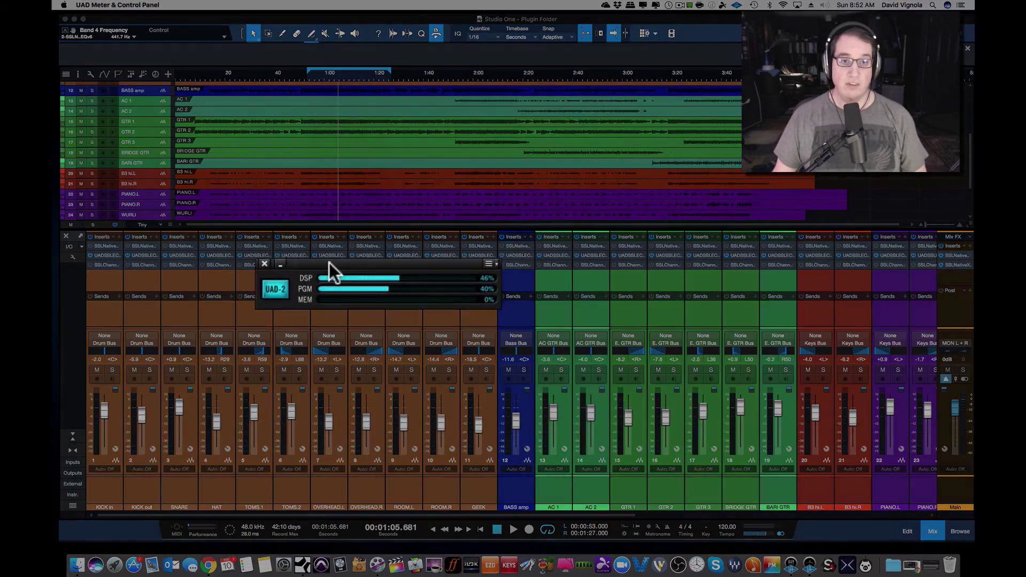
click(346, 272)
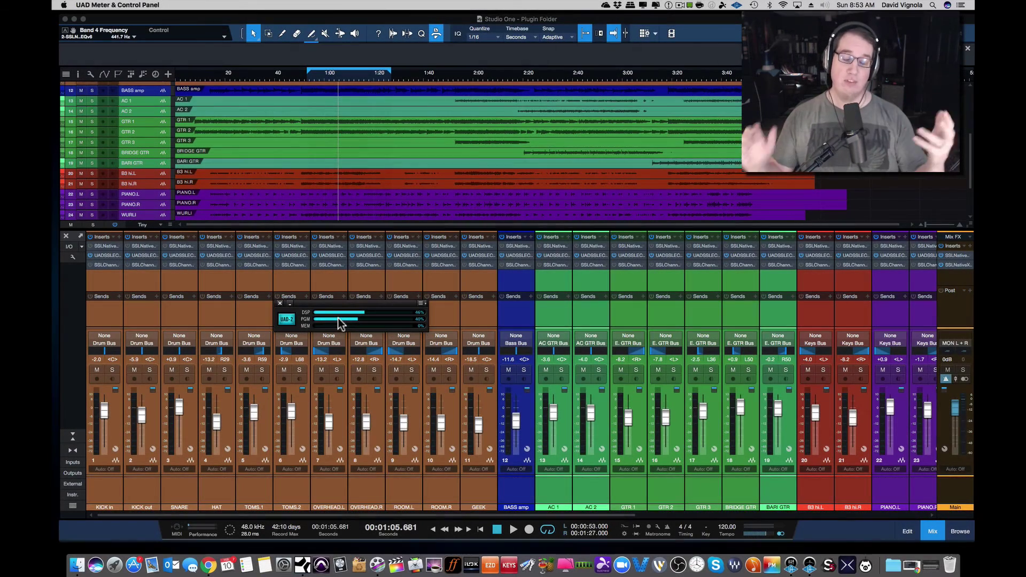
click(280, 305)
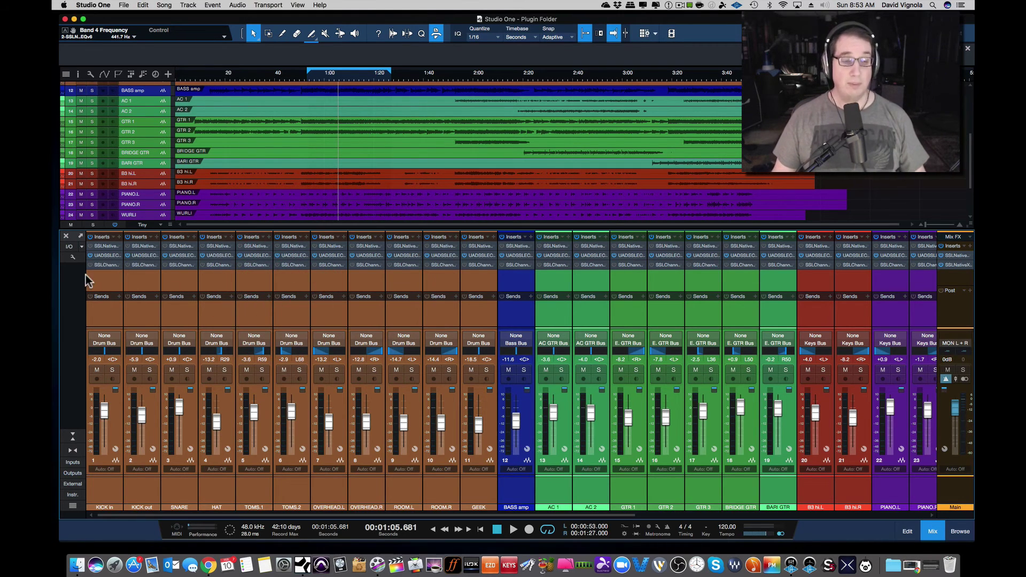
Step: Open KICK in's UAD SSL E Channel Strip, reposition its window to review the full layout, and close it
click(104, 255)
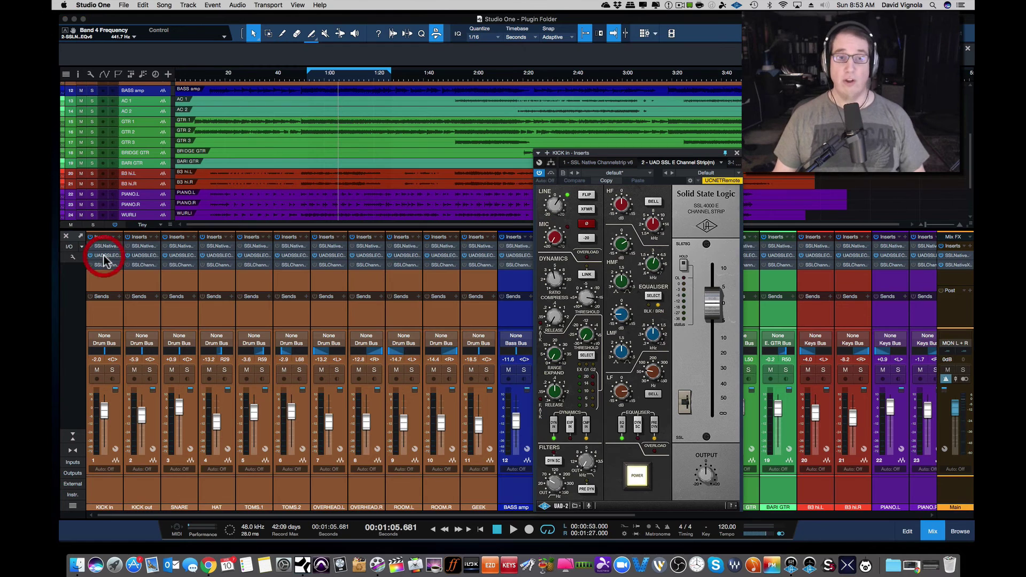
drag(679, 154, 297, 140)
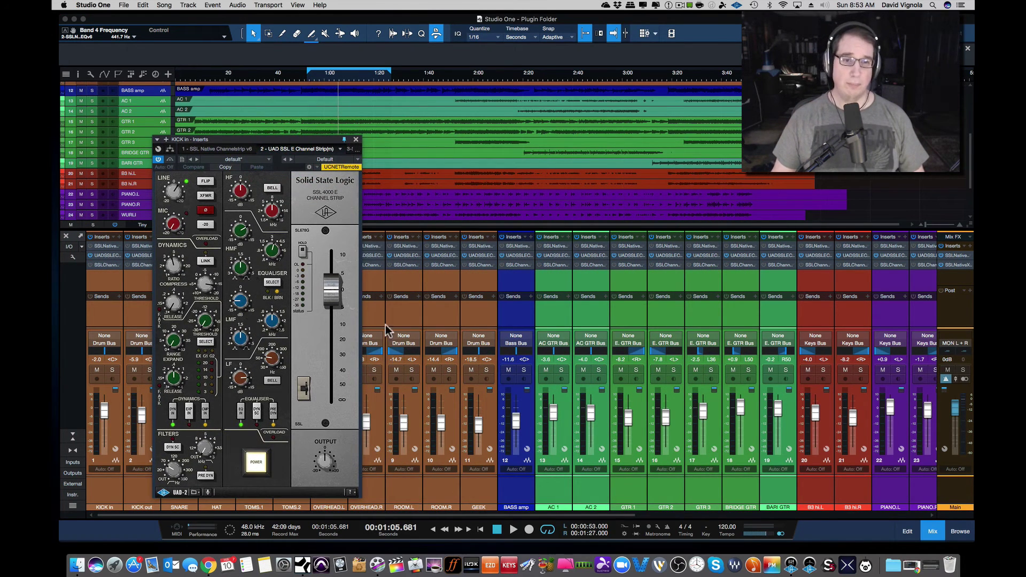
drag(311, 140, 310, 130)
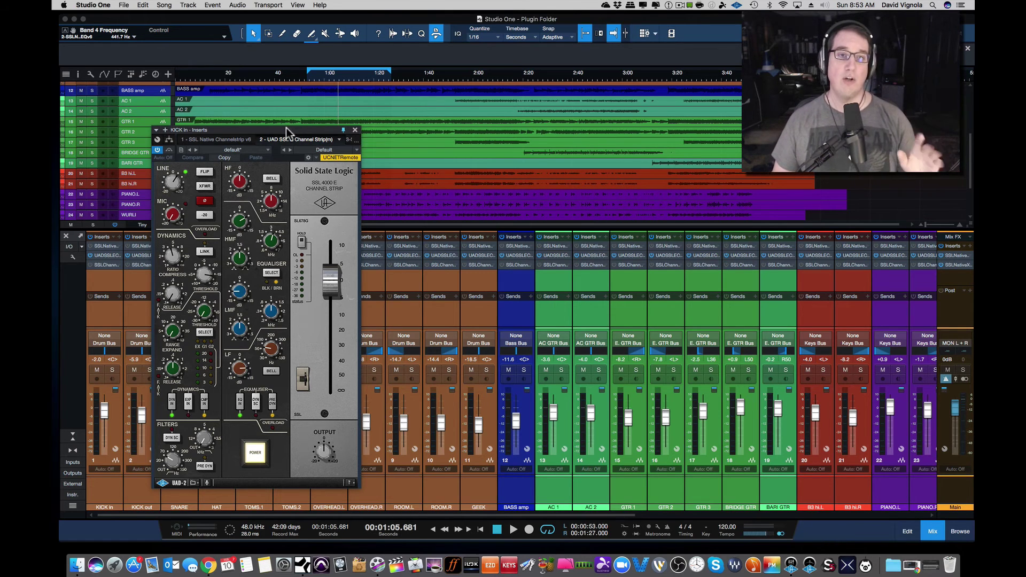
drag(287, 132, 296, 135)
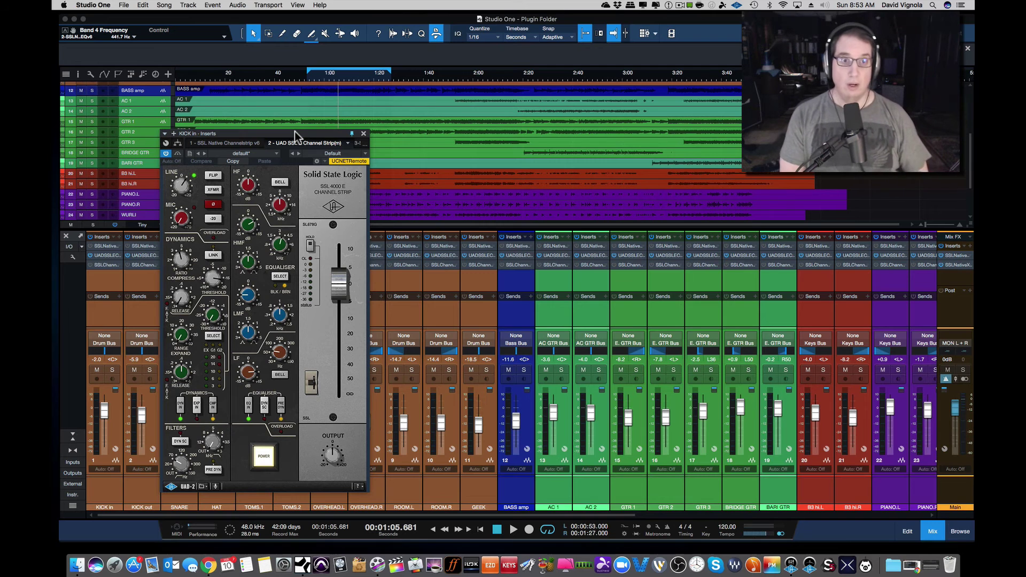
drag(298, 133, 302, 130)
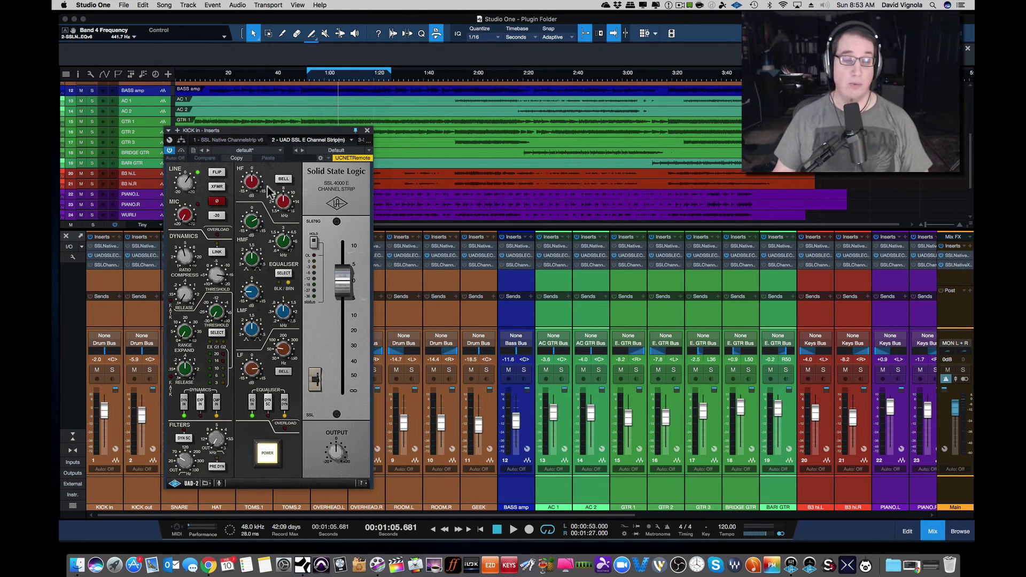
click(264, 131)
drag(265, 130, 269, 140)
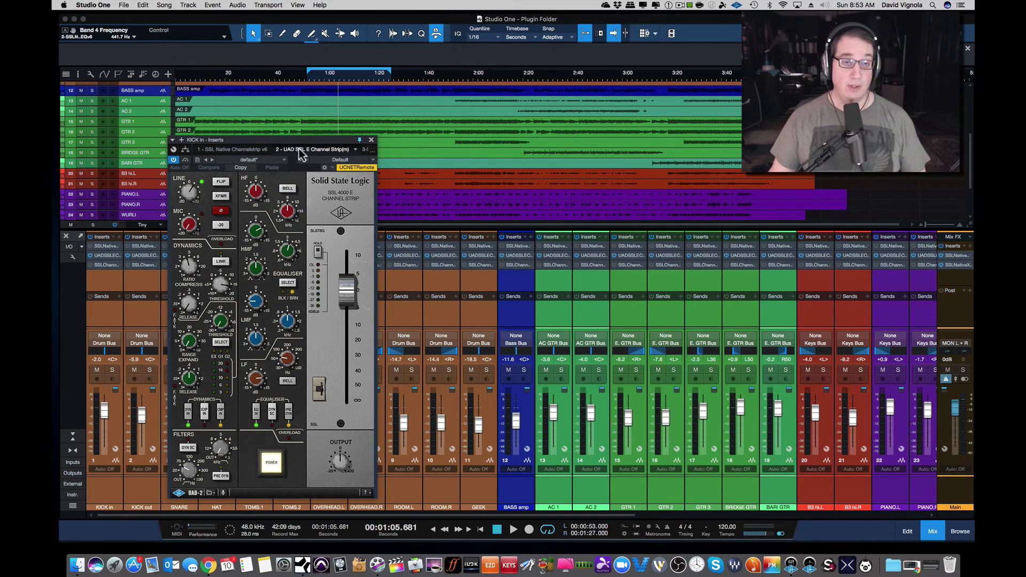
click(371, 140)
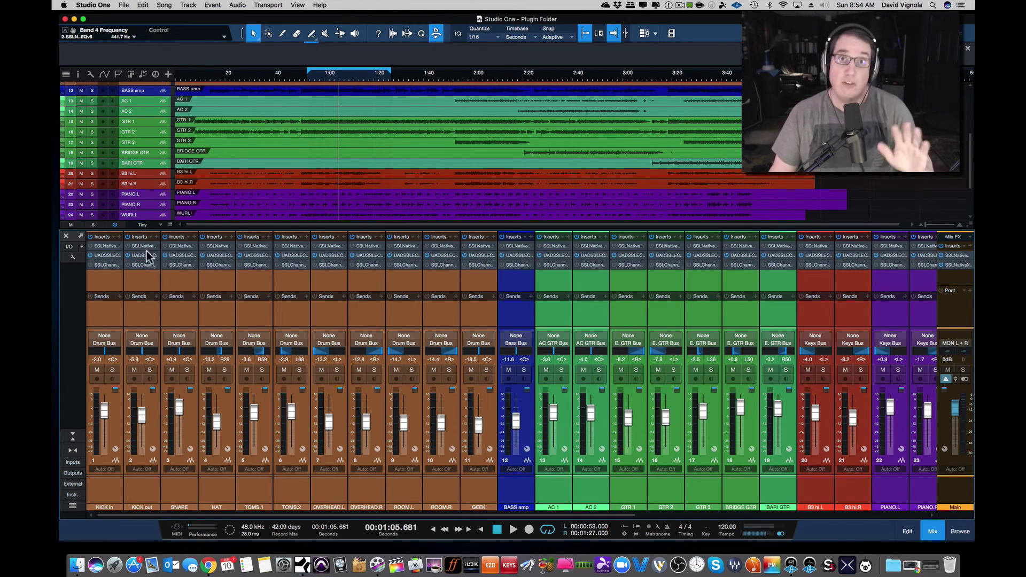
Step: Reopen KICK in's SSL Native Channelstrip, switch the window to UAD SSL E, and move it fully into view
click(106, 247)
drag(227, 195, 224, 190)
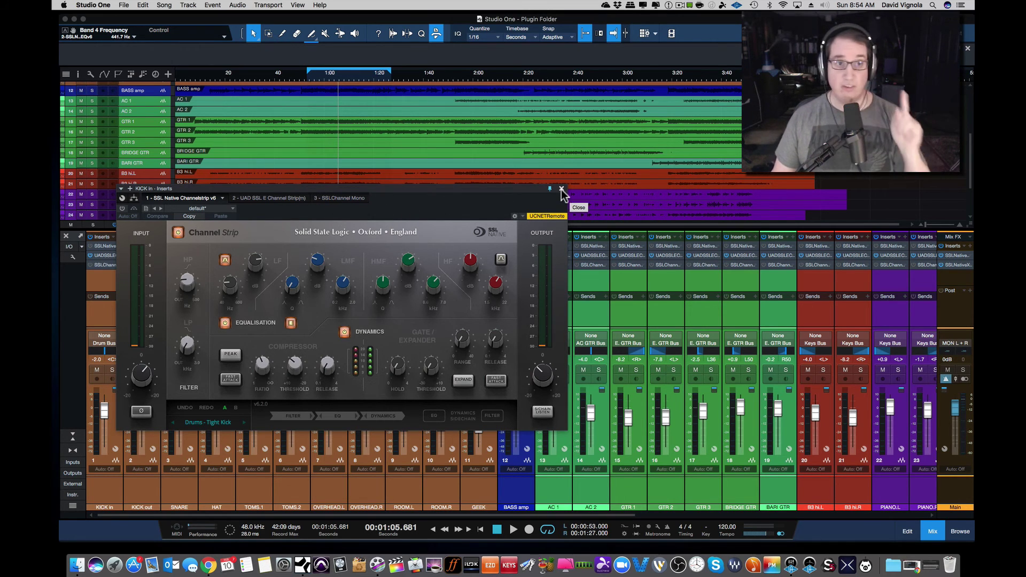
click(281, 198)
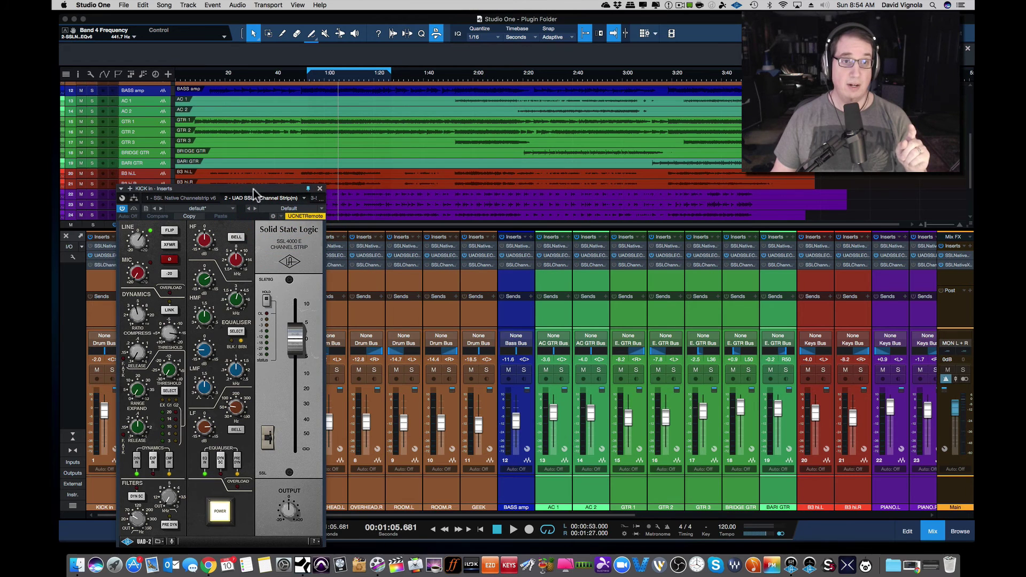
drag(256, 190, 266, 145)
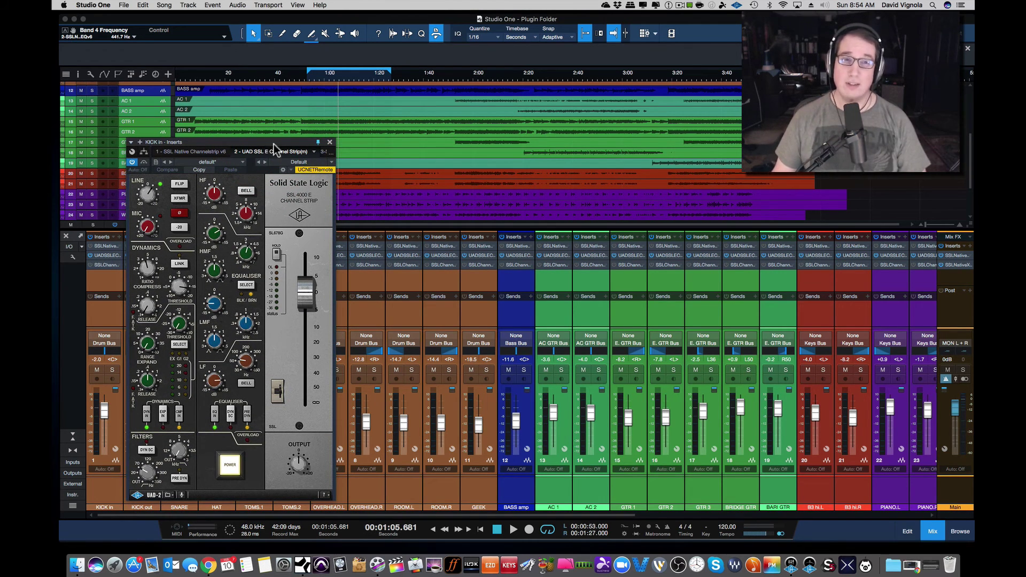
Step: Close KICK in's UAD SSL E window, reopen its SSL Native Channelstrip v6, and move that window higher to review the layout
click(330, 142)
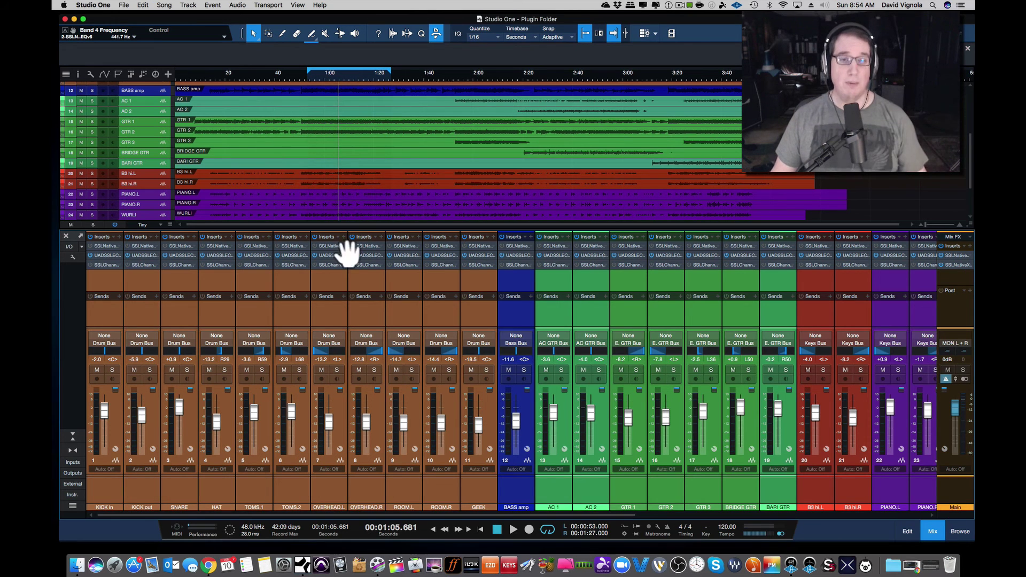
click(101, 245)
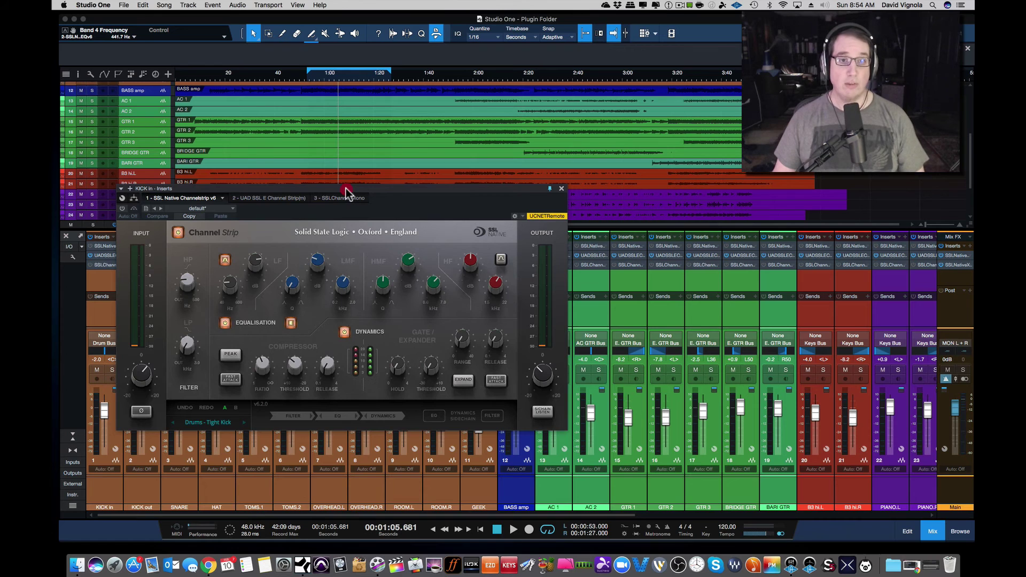
drag(346, 188, 341, 162)
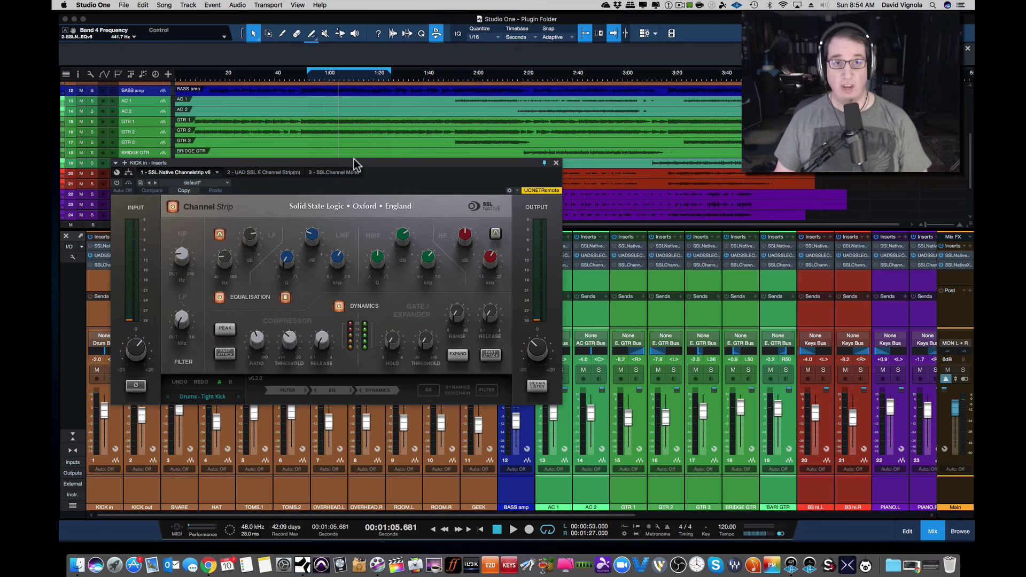
drag(353, 162, 345, 159)
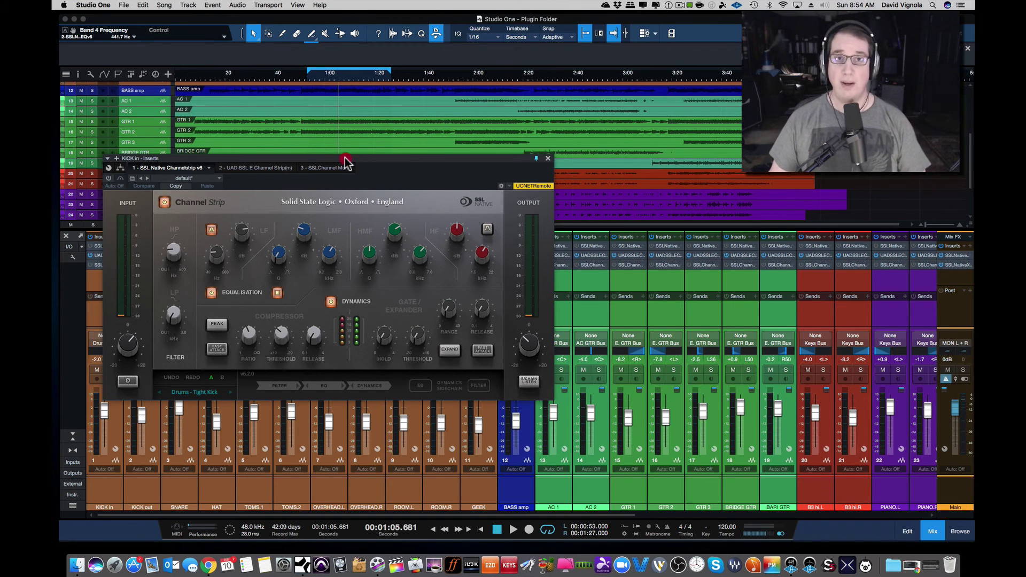
drag(346, 161, 346, 158)
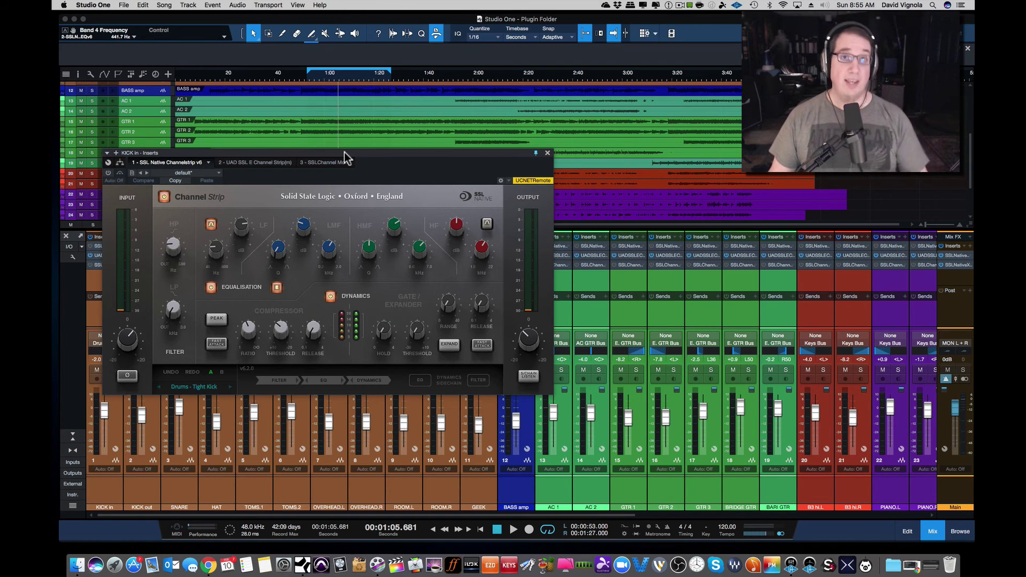
drag(344, 152, 352, 152)
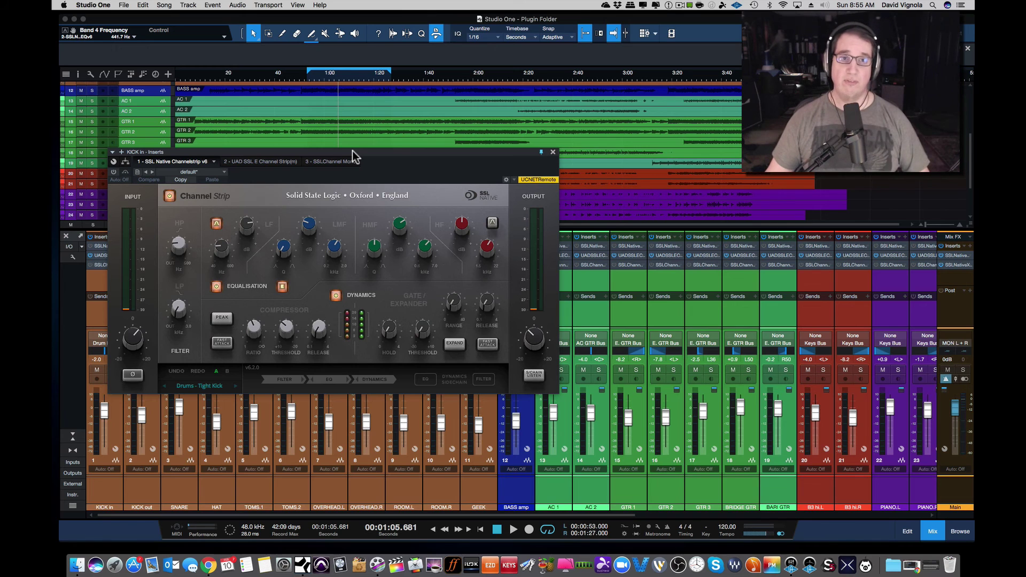
drag(354, 150, 358, 147)
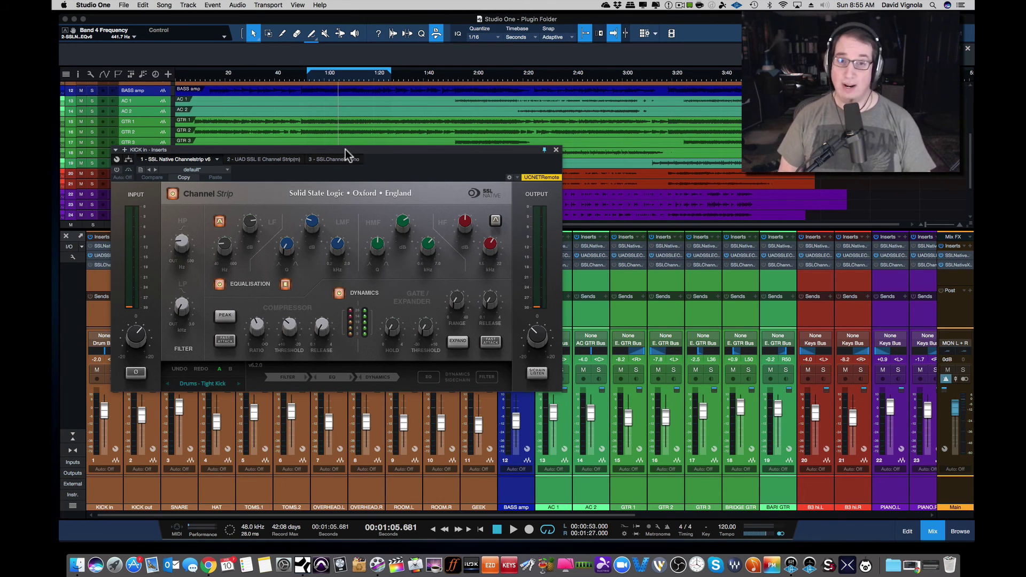
mouse_move(284, 248)
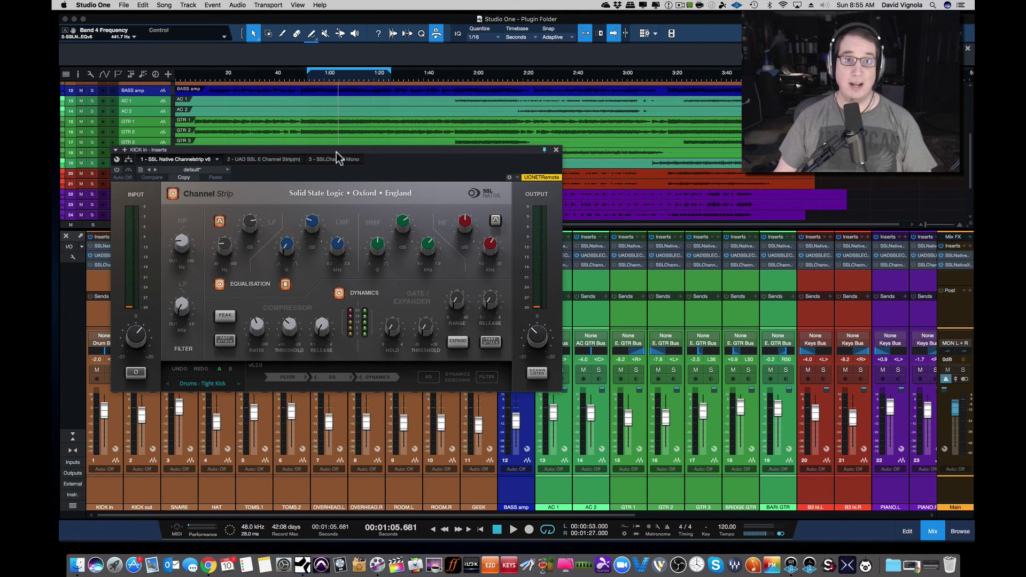
drag(335, 152, 342, 155)
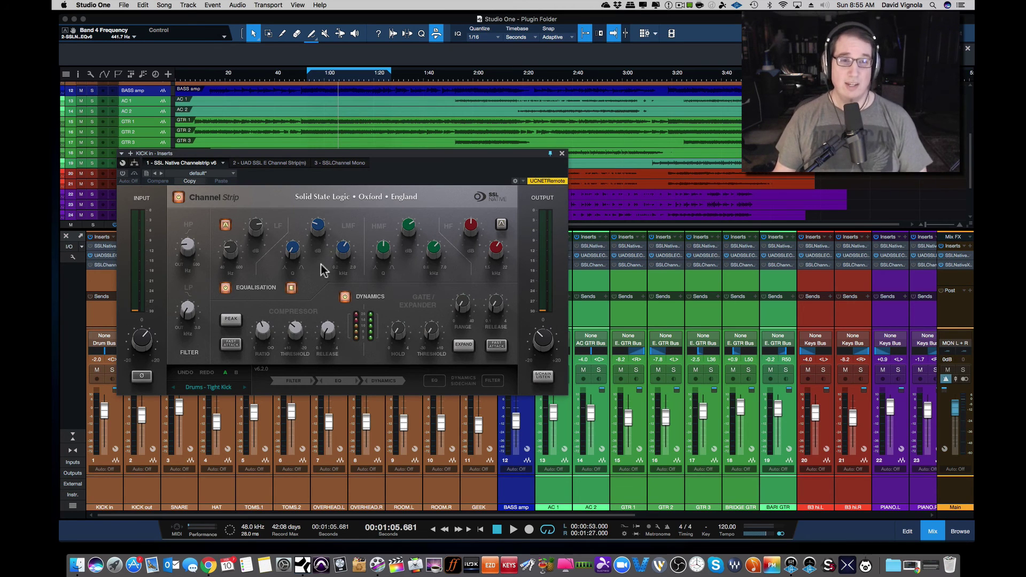
mouse_move(320, 229)
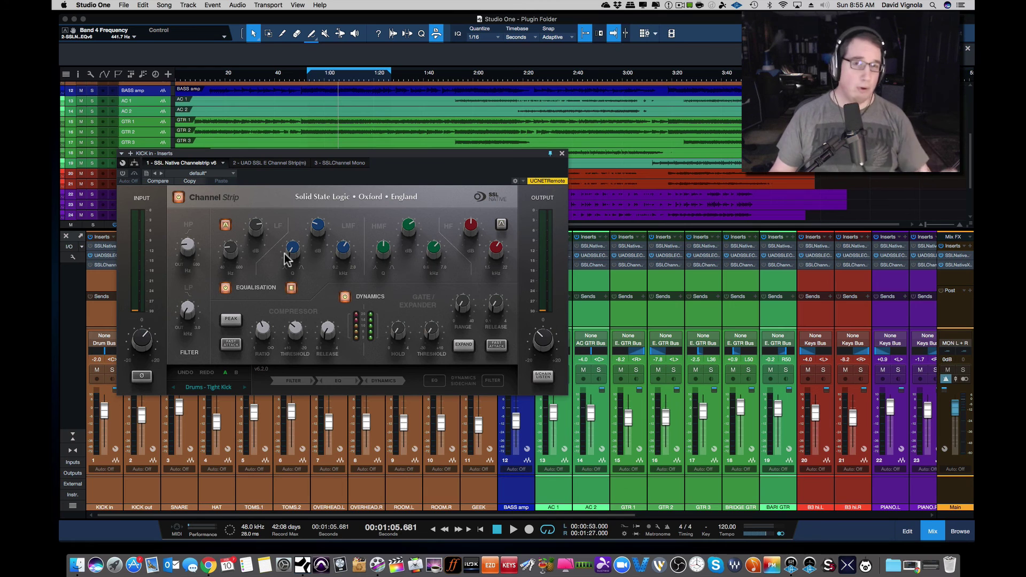
mouse_move(292, 259)
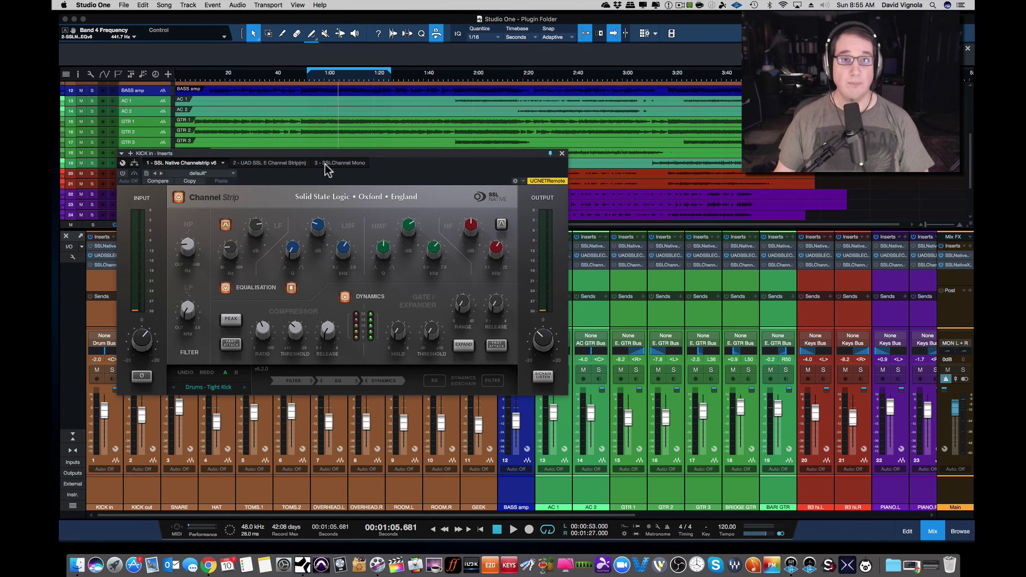
drag(323, 156, 323, 156)
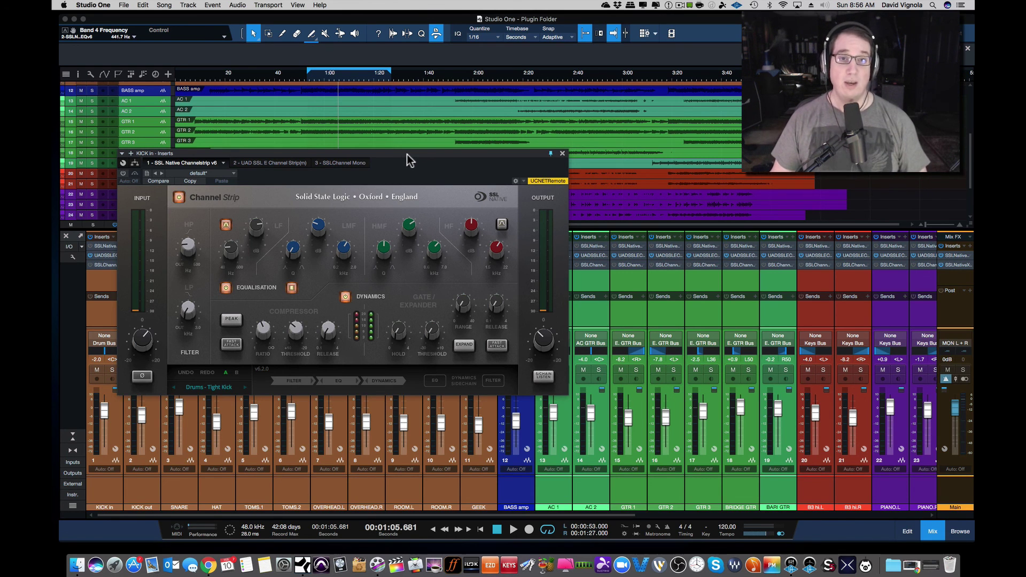
drag(407, 155, 405, 154)
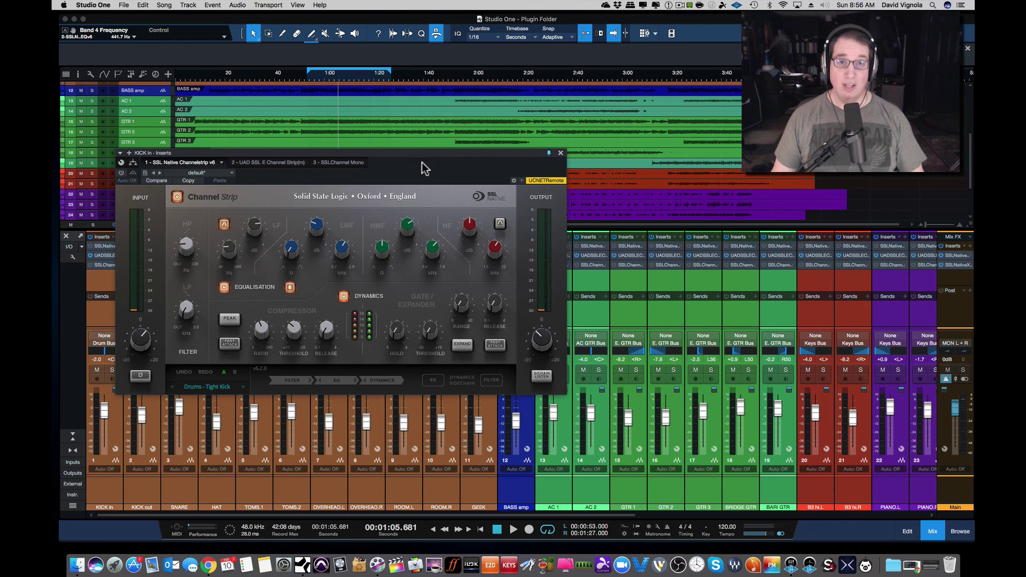
drag(410, 158, 401, 138)
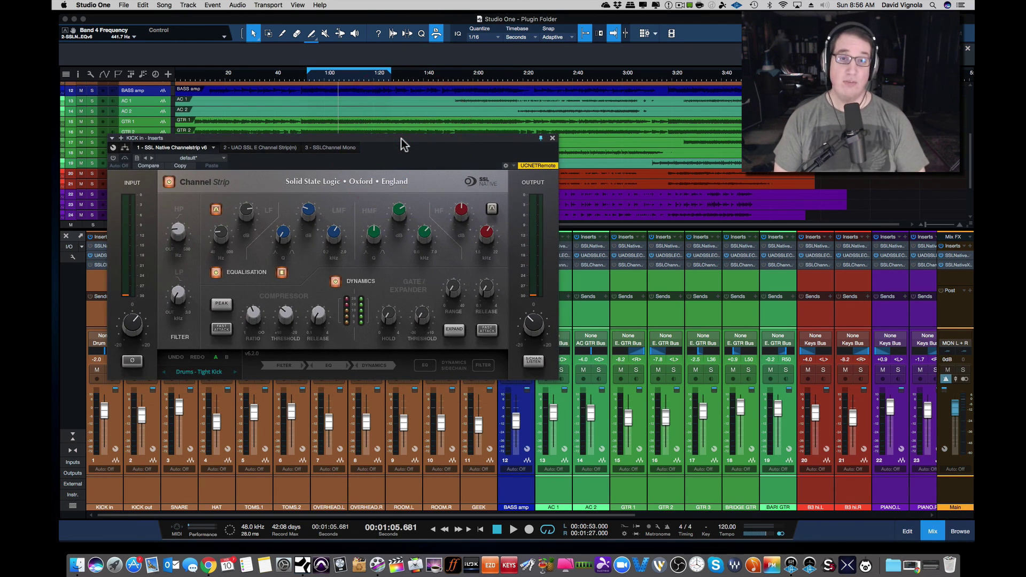